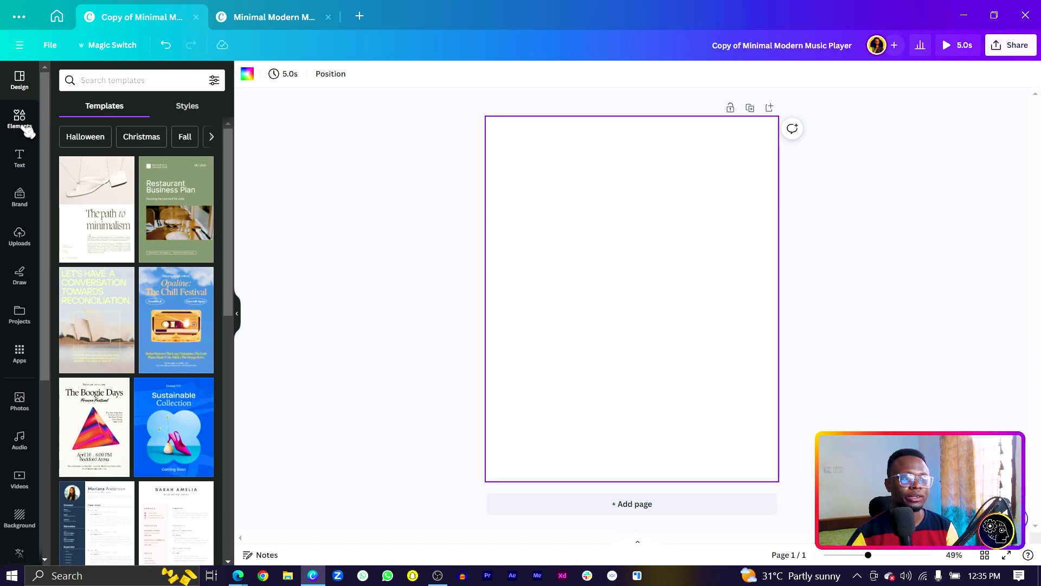
Search the elements library for "gradient" and show only the video results.
click(20, 119)
click(135, 79)
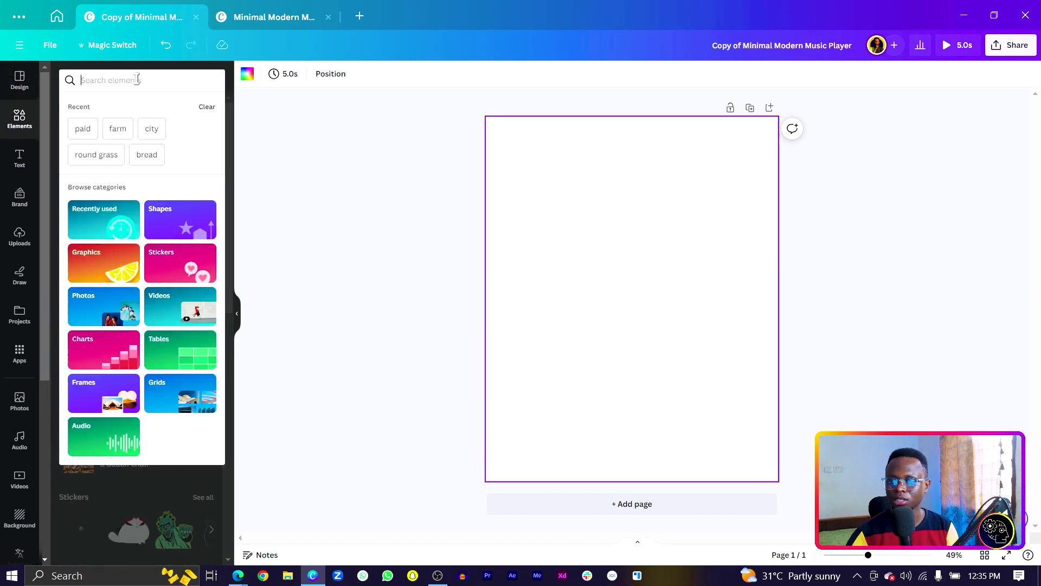
text(gra)
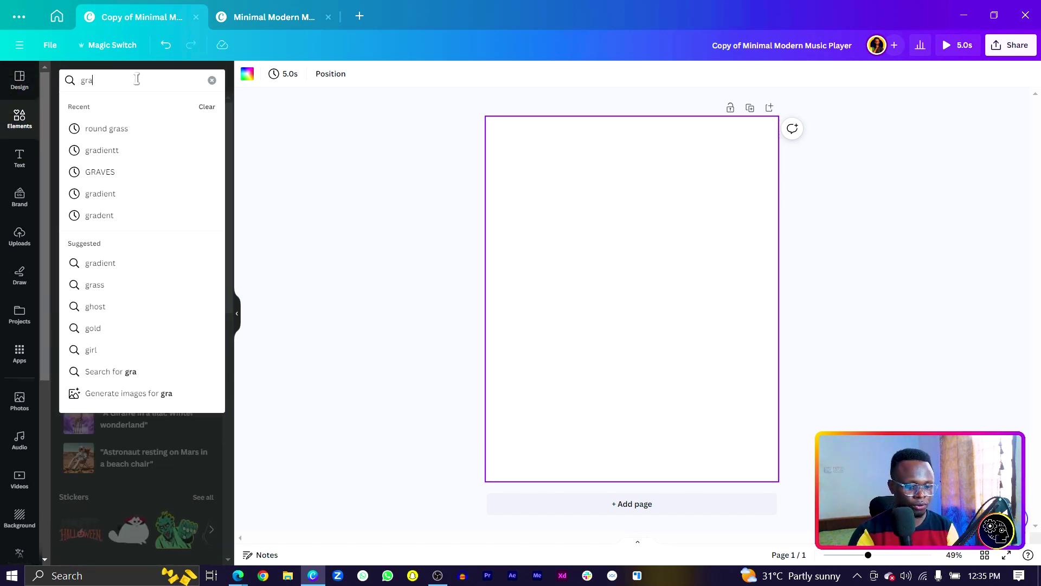
text(dient)
key(Return)
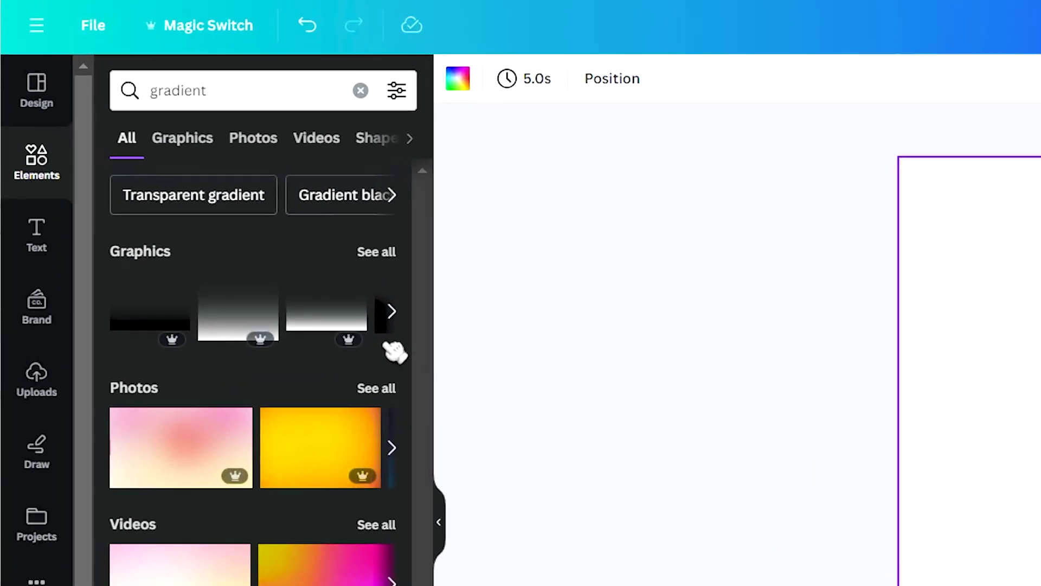
click(317, 142)
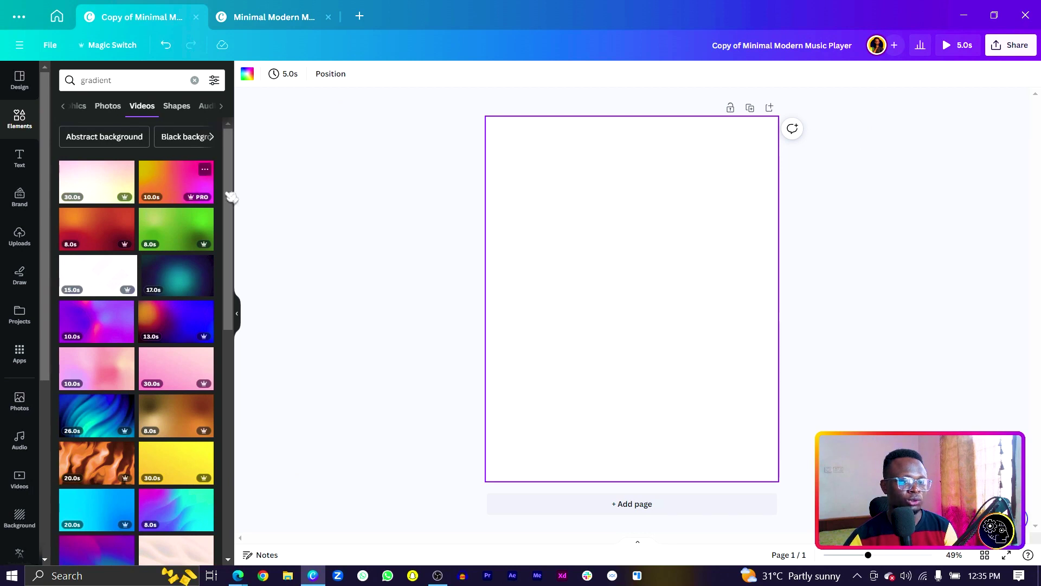
Place the 10-second orange-and-pink gradient video on the page and set it as the page background.
drag(232, 196, 618, 292)
right_click(618, 294)
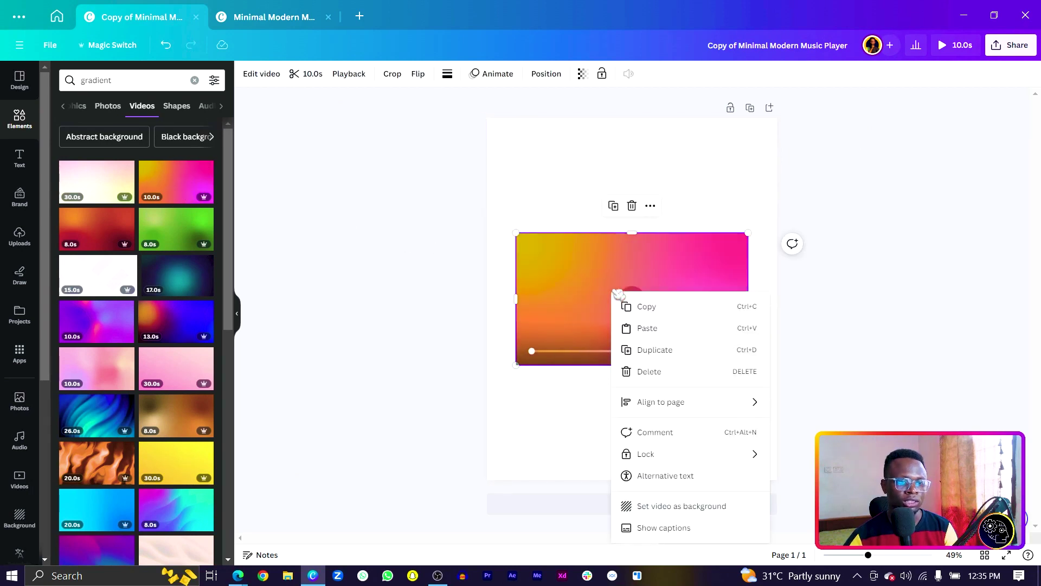
click(663, 506)
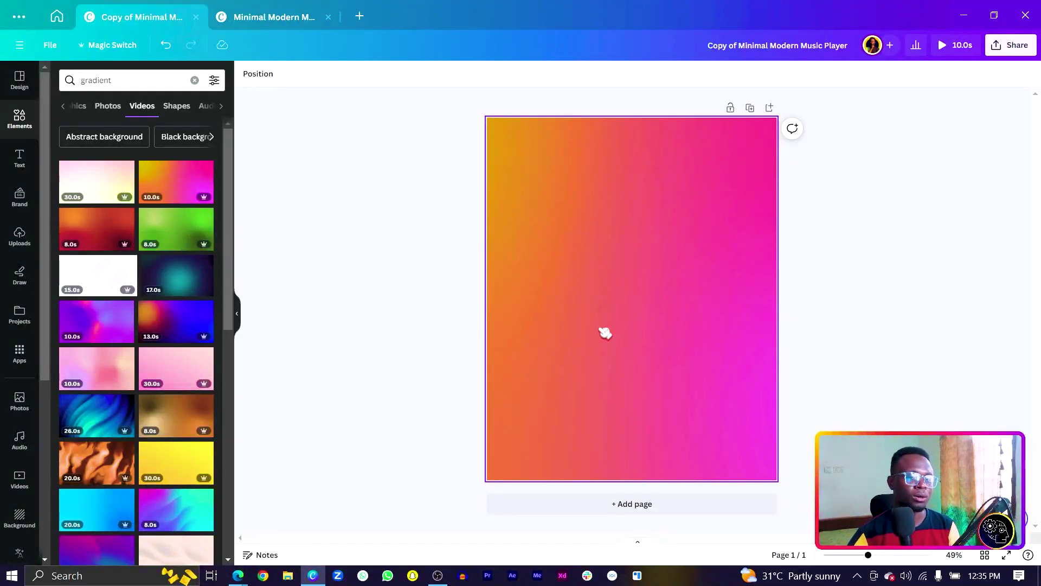
Add a large white rectangle centred on the page, leaving a border of the gradient background around it.
key(r)
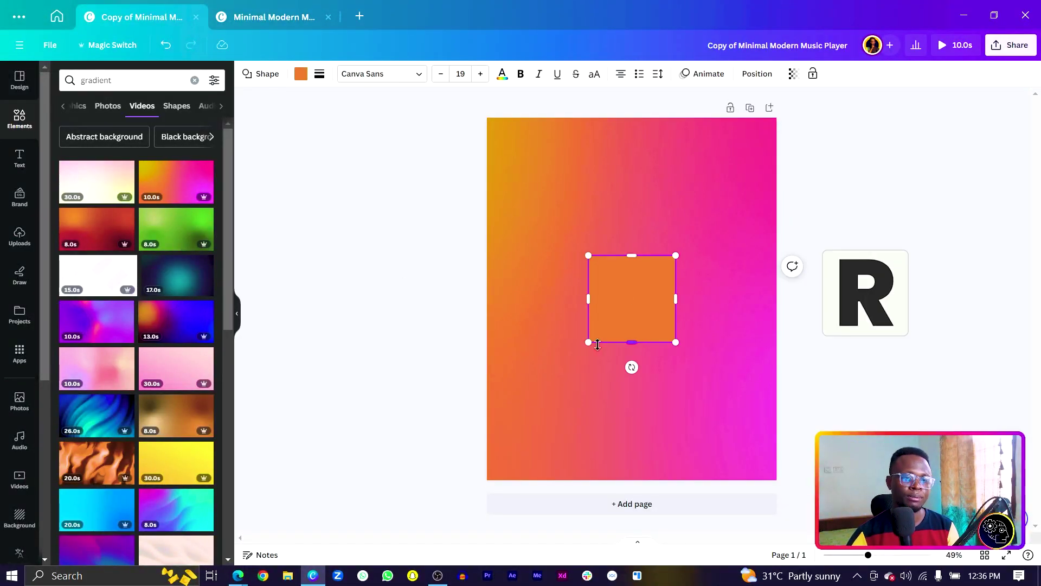
drag(589, 344, 519, 442)
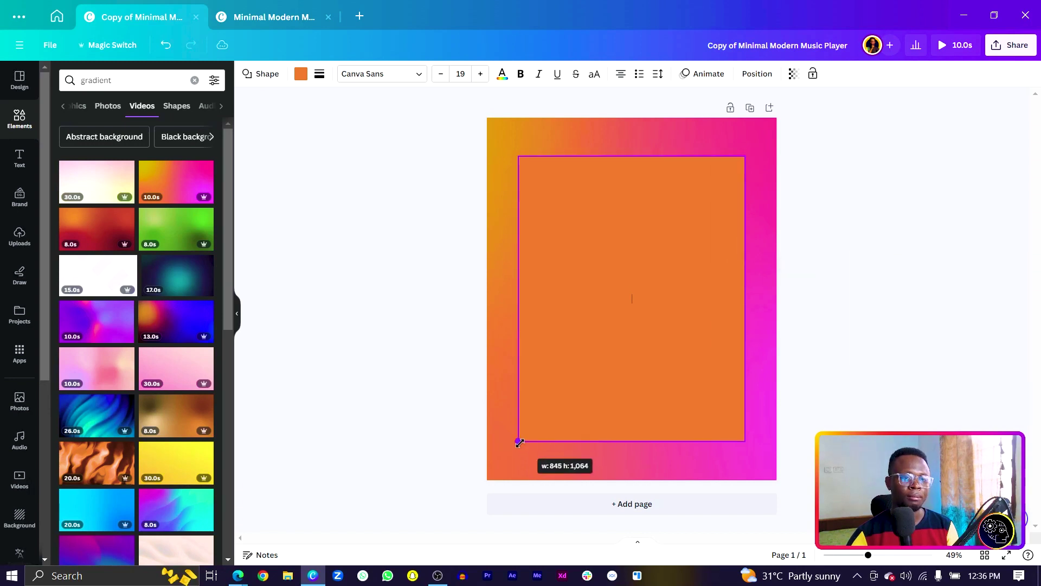
click(302, 74)
click(171, 139)
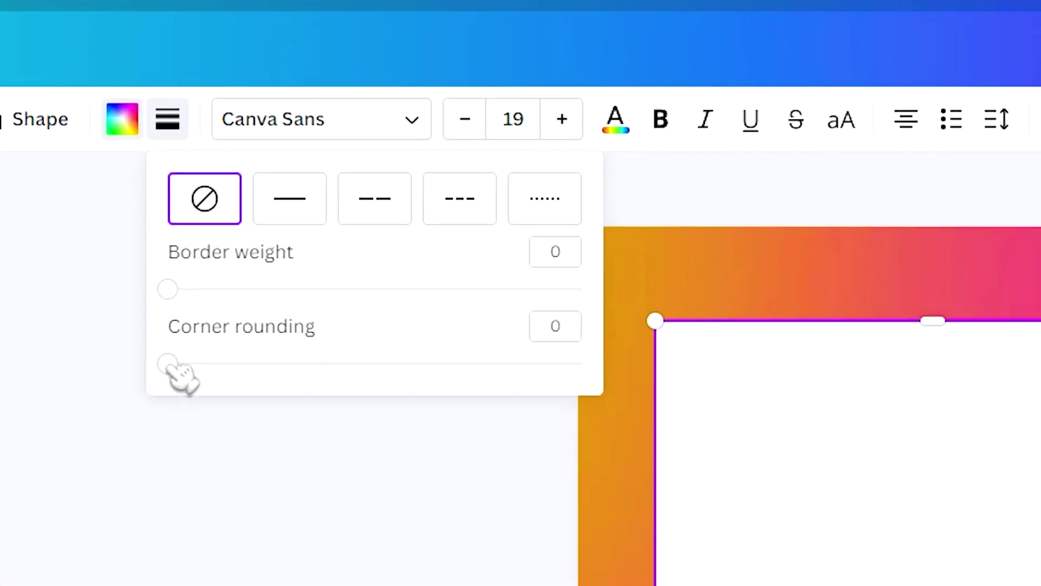
Set the white rectangle's corner rounding to 15 and stretch it slightly taller, keeping it centred on the page.
drag(320, 173, 341, 174)
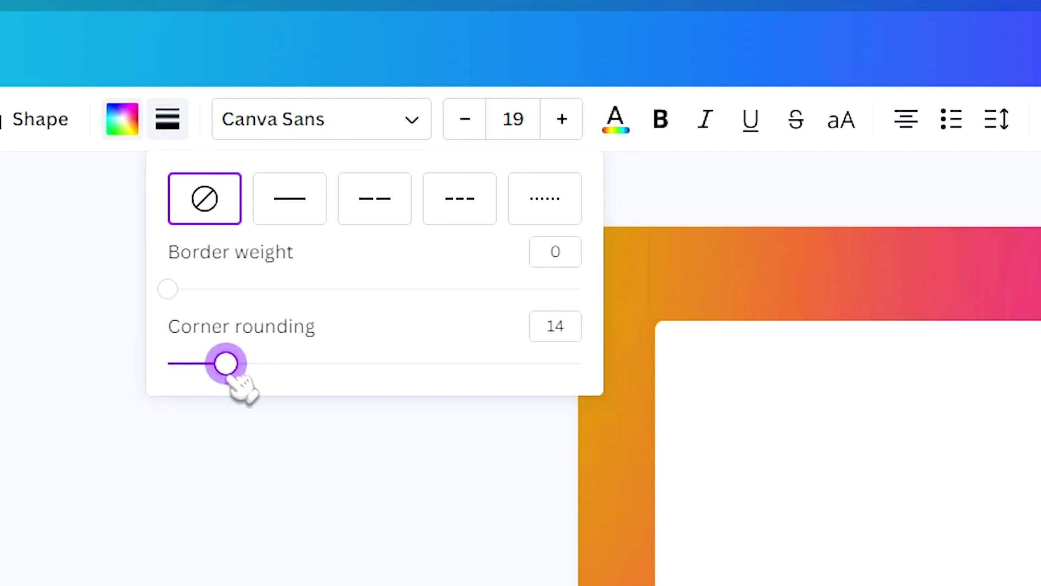
drag(226, 363, 233, 367)
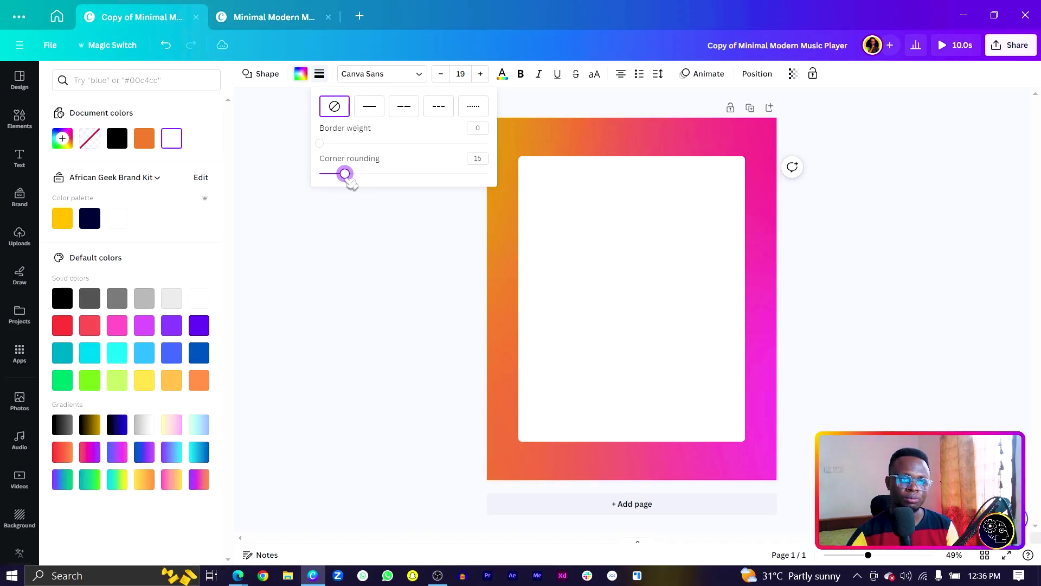
drag(346, 178, 347, 179)
drag(630, 440, 636, 454)
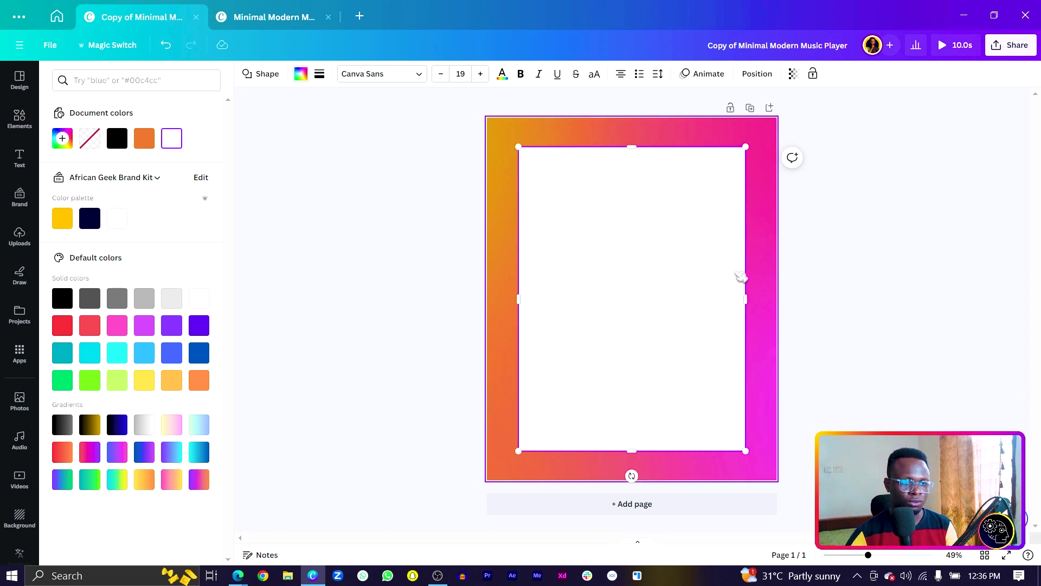
click(366, 304)
Duplicate the white rectangle and shrink the copy to about 812 by 1,089 px, centred inside the original.
click(594, 324)
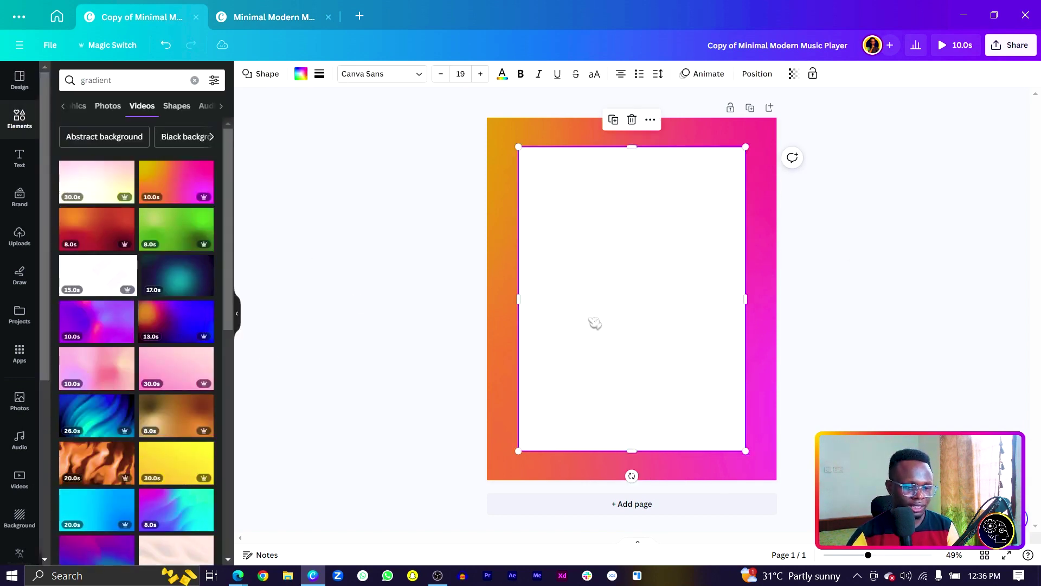
key(ctrl+d)
drag(592, 323, 584, 316)
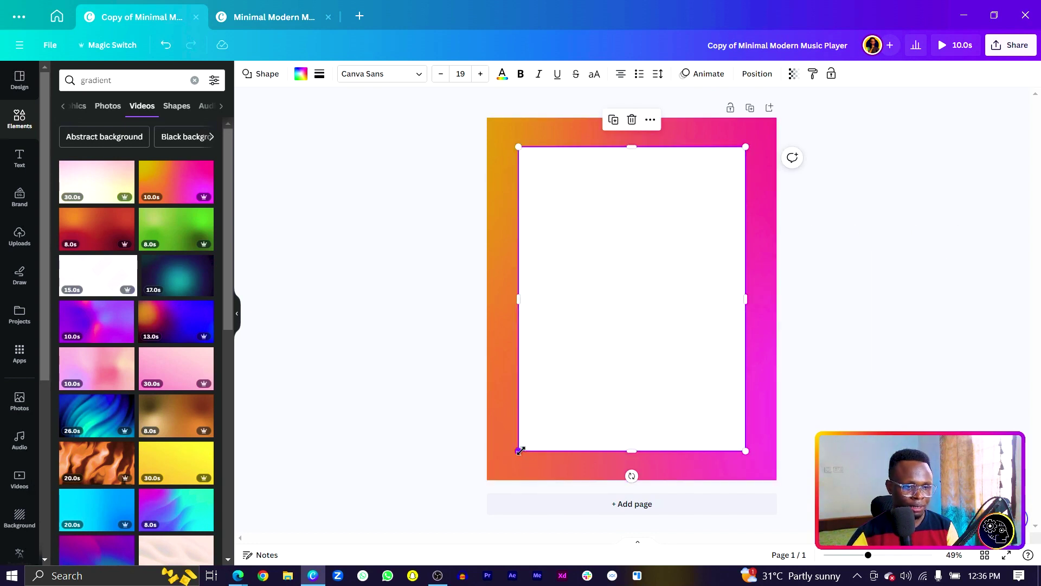
drag(520, 448, 527, 446)
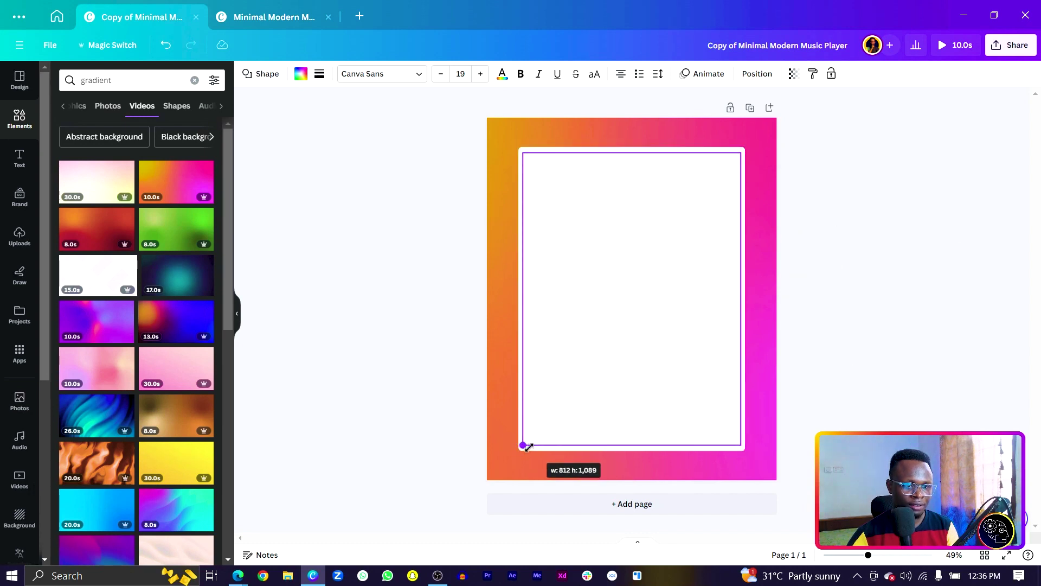
click(481, 431)
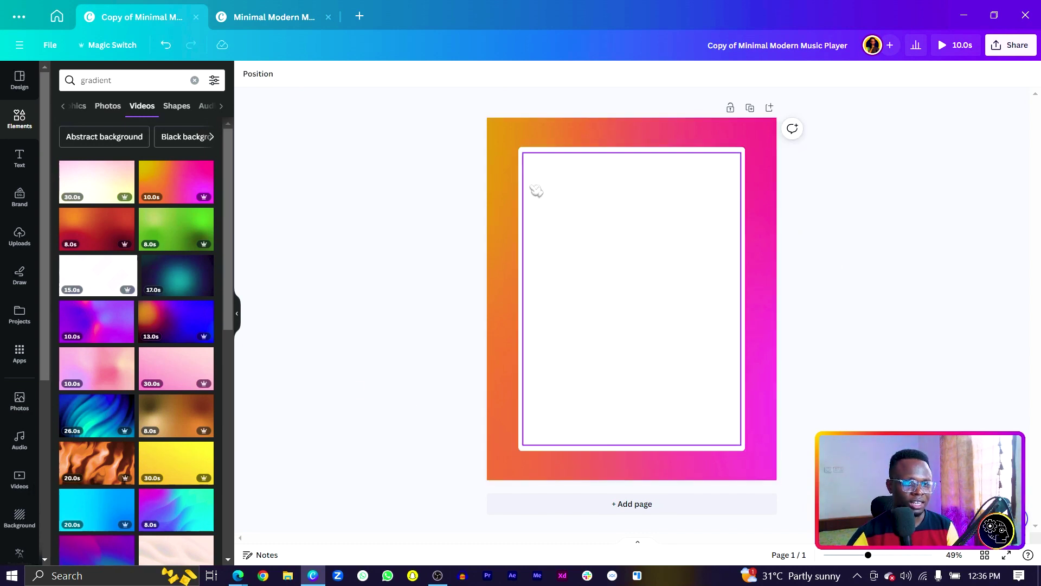
Change the larger back rectangle's fill to the light grey #D8D8D8.
click(542, 158)
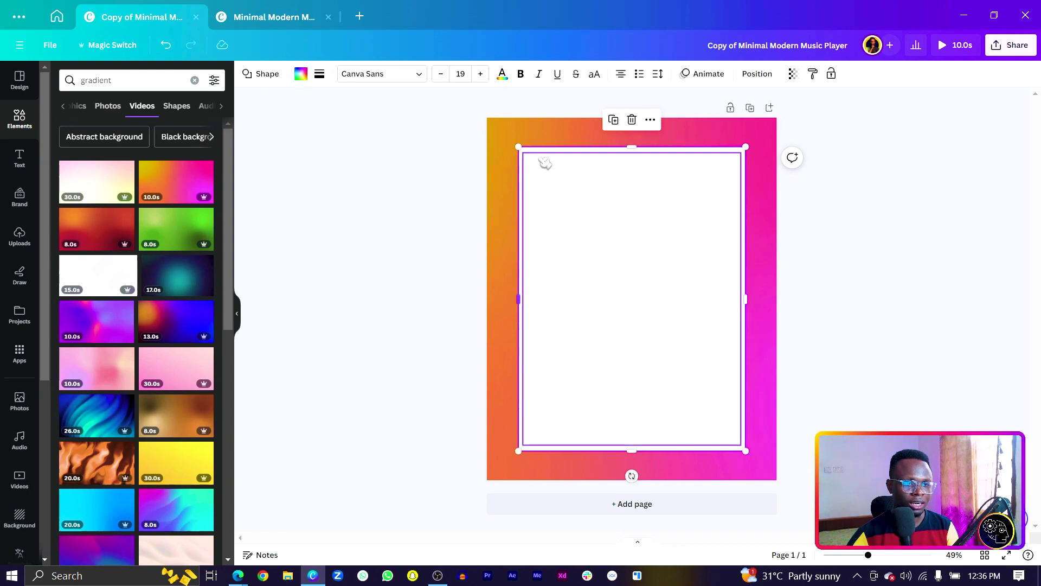
click(301, 74)
click(63, 137)
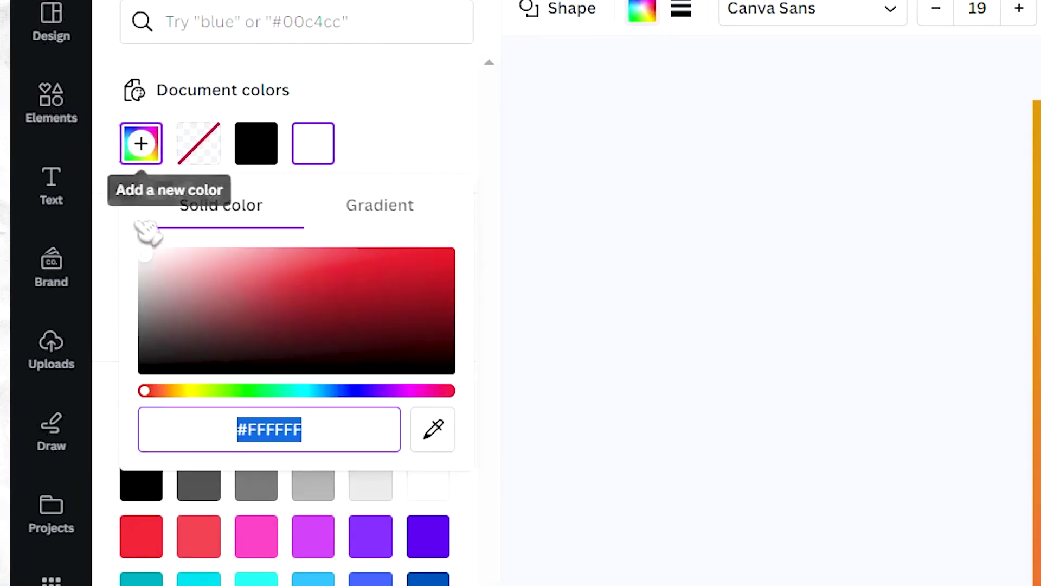
click(148, 255)
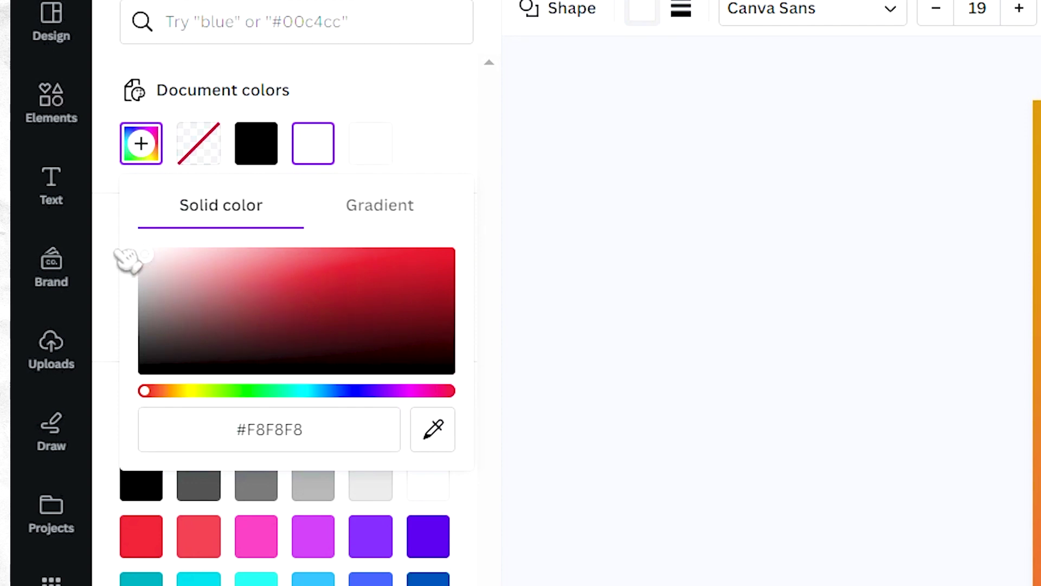
drag(122, 263, 115, 277)
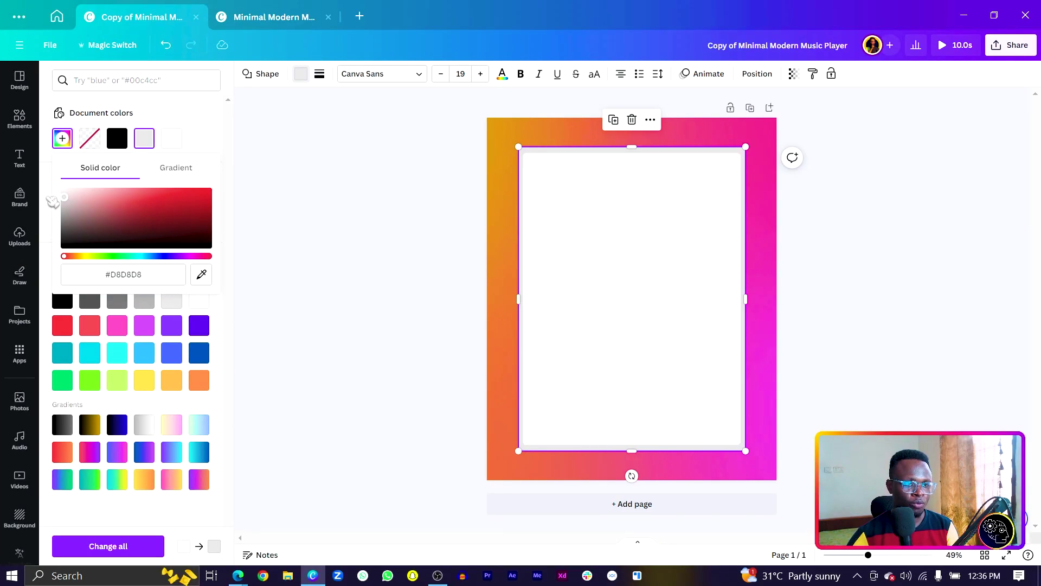
click(398, 253)
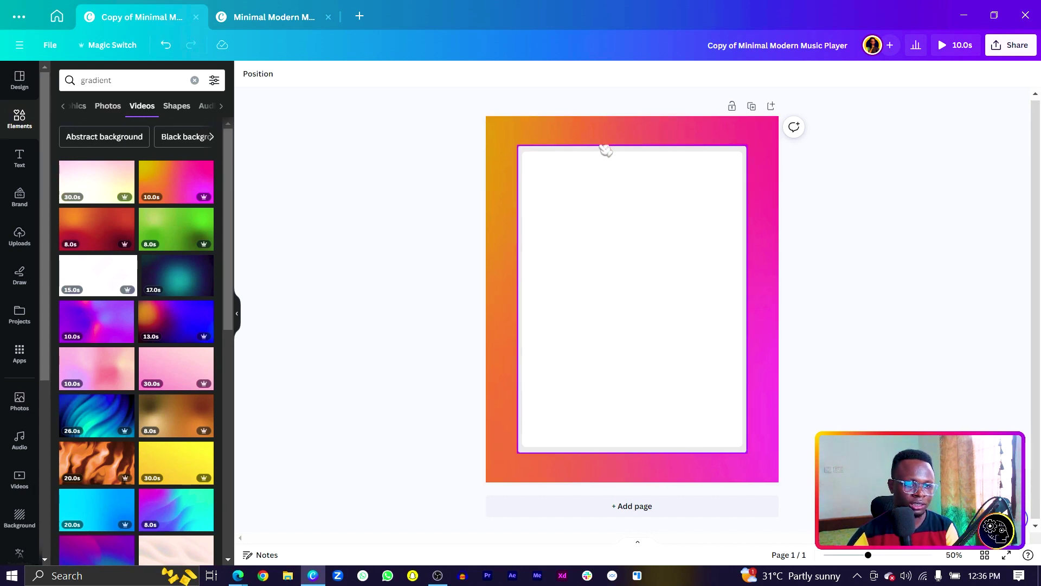
Narrow the inner white rectangle to about 806 px wide and centre it horizontally on the page.
key(ctrl+0)
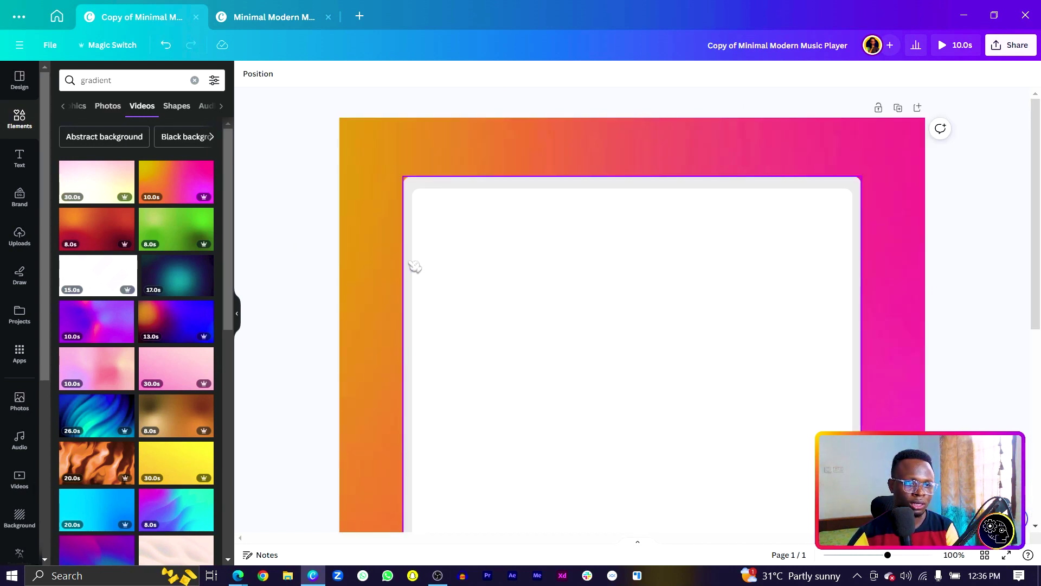
click(445, 294)
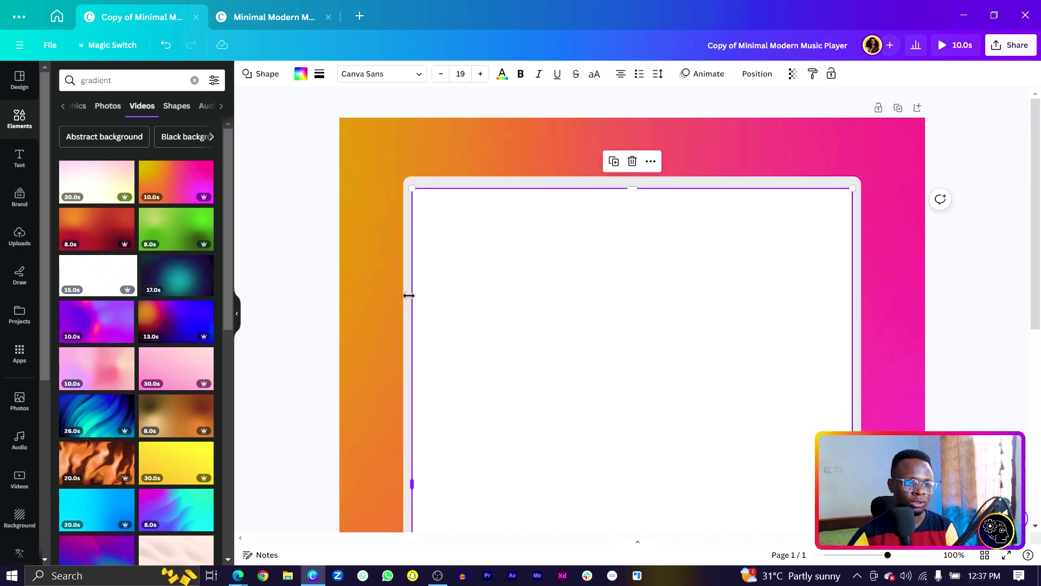
drag(409, 296, 412, 296)
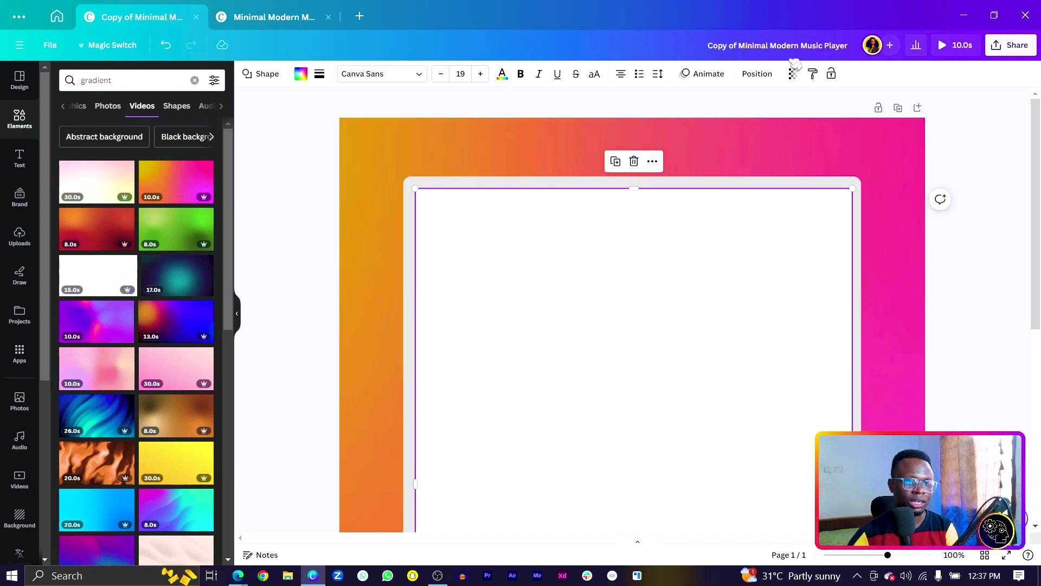
click(770, 75)
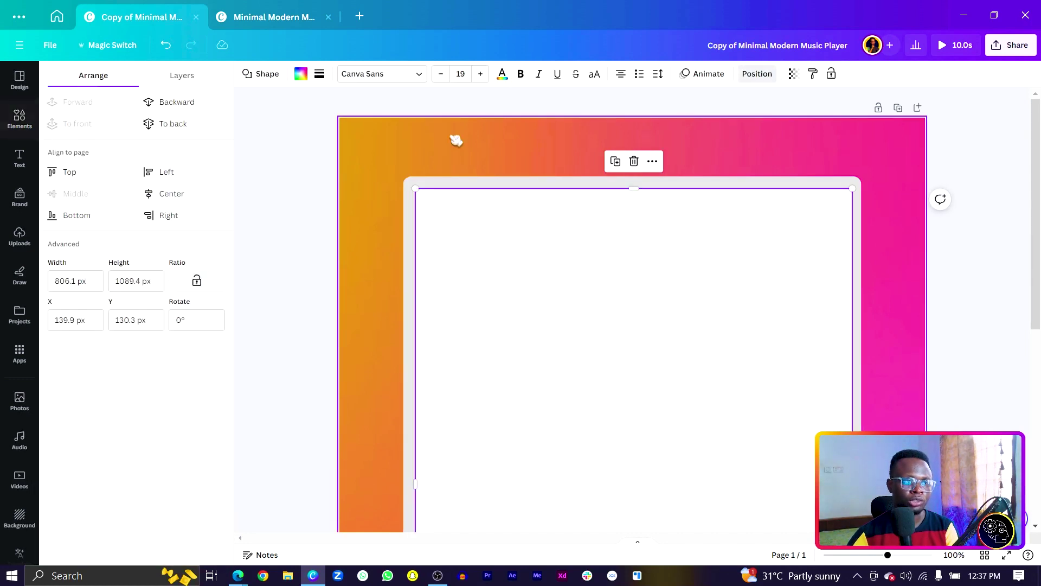
click(173, 194)
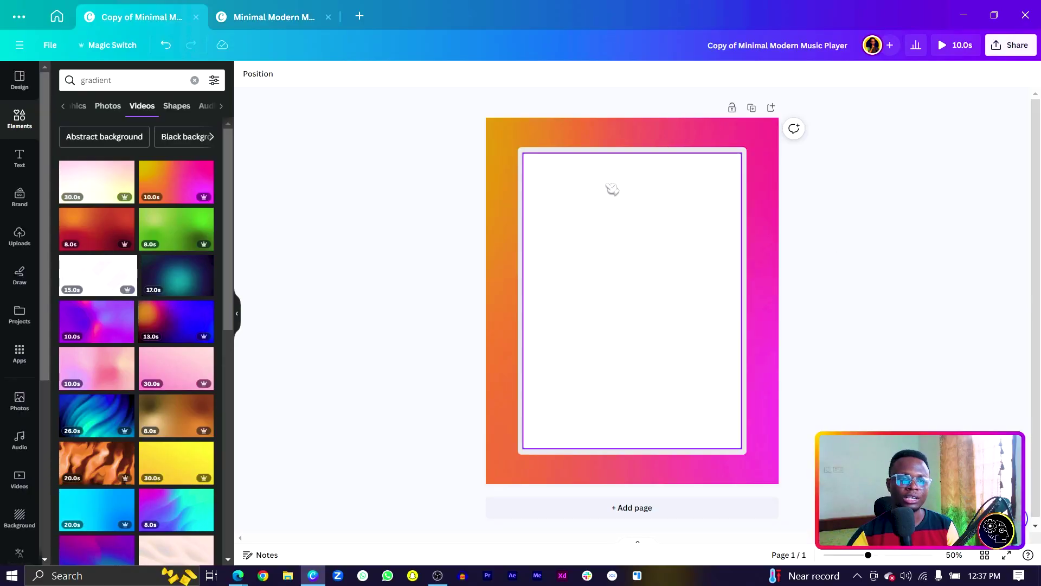
Add a text box reading "Now Playing" and place it centred near the top of the white rectangle.
key(t)
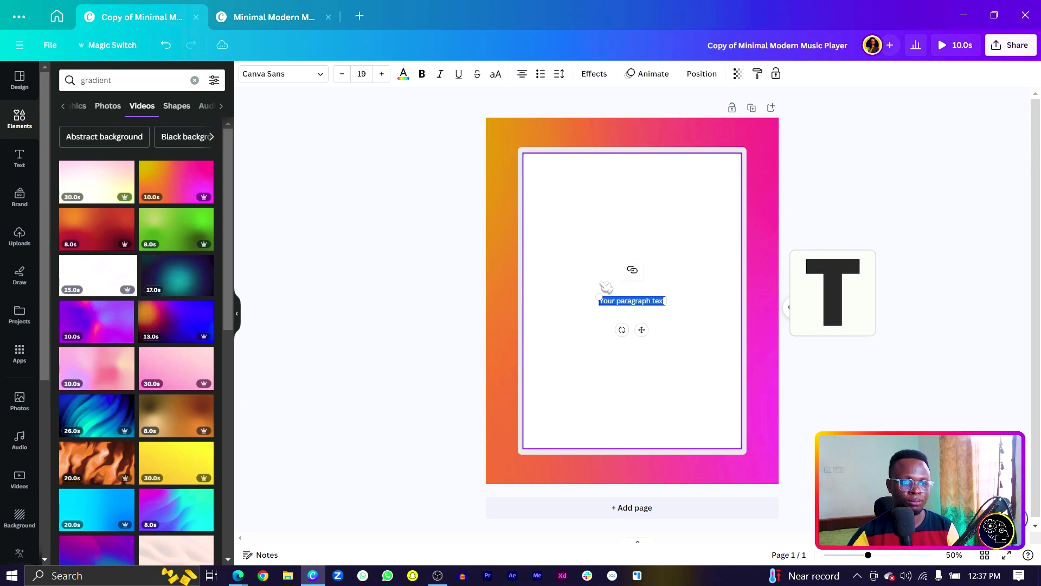
drag(641, 329, 637, 204)
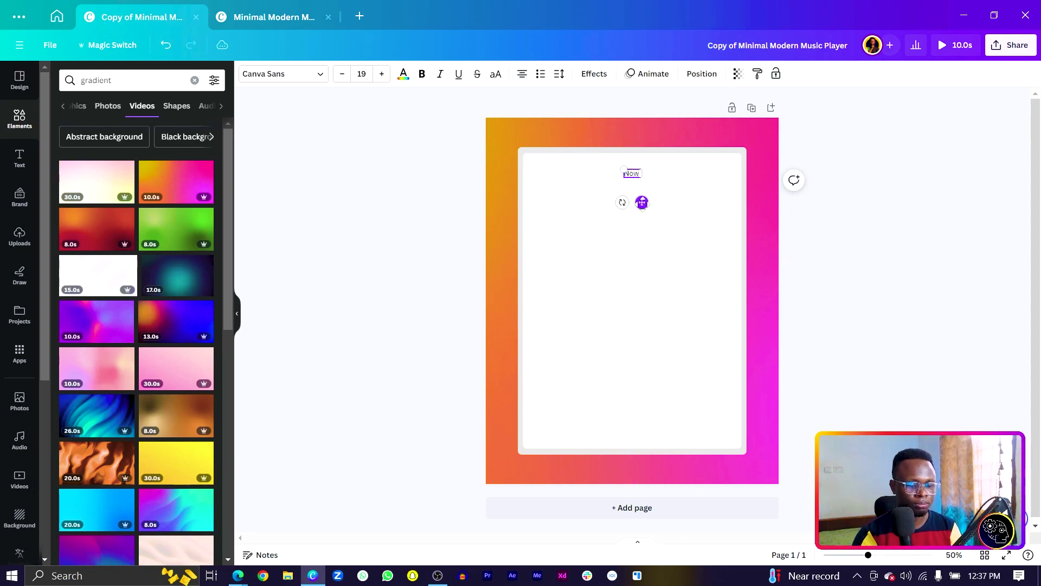
Set the "Now Playing" heading to font size 28 and make it bold.
key(ctrl+a)
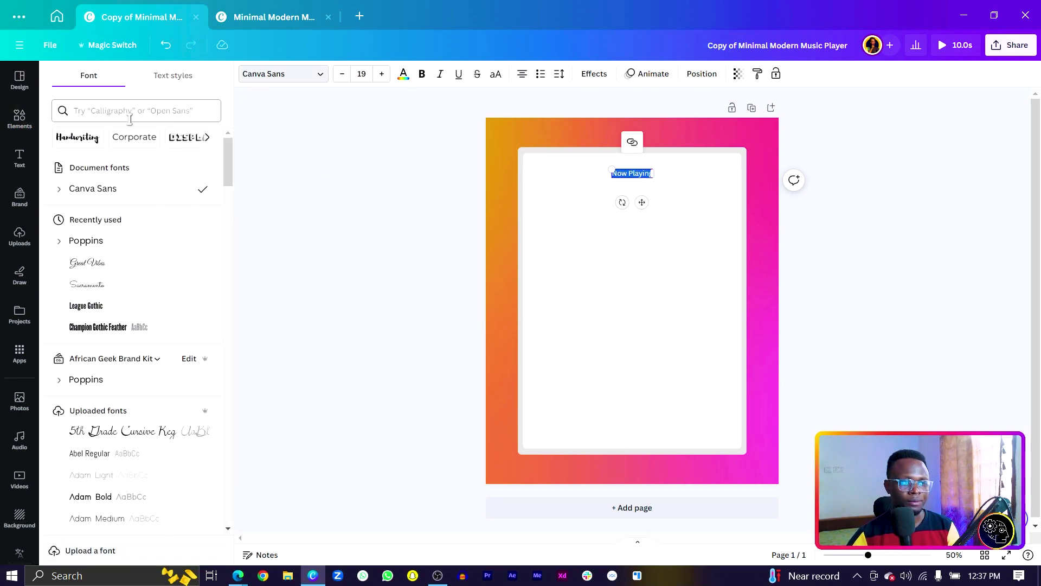
click(59, 241)
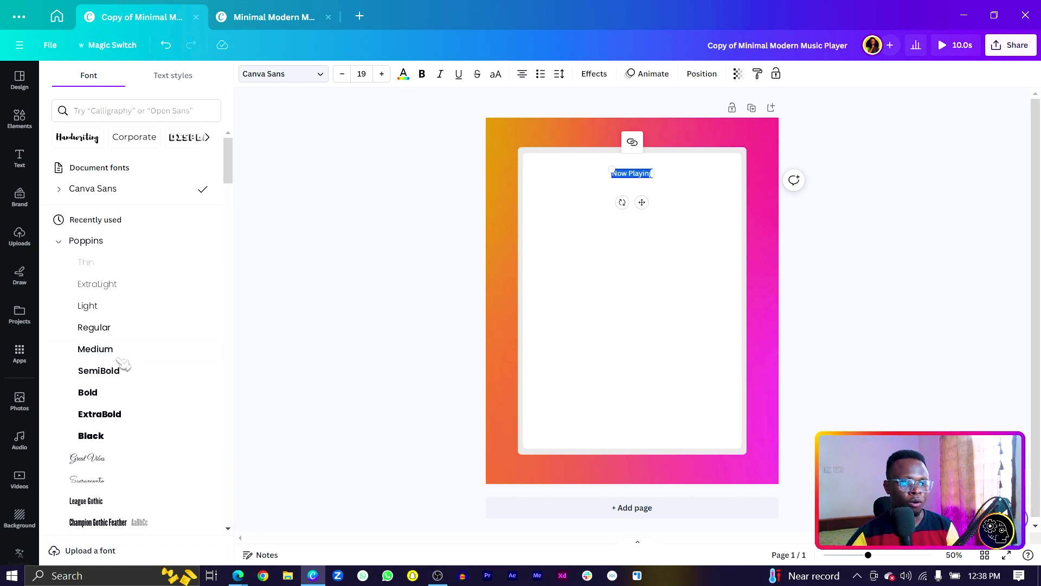
key(ctrl+equal)
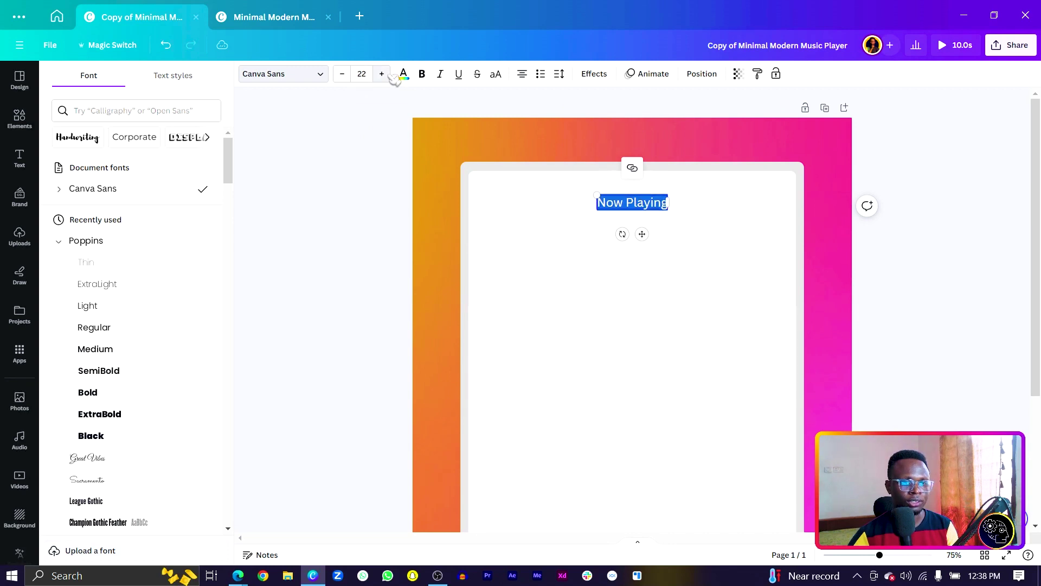
click(375, 133)
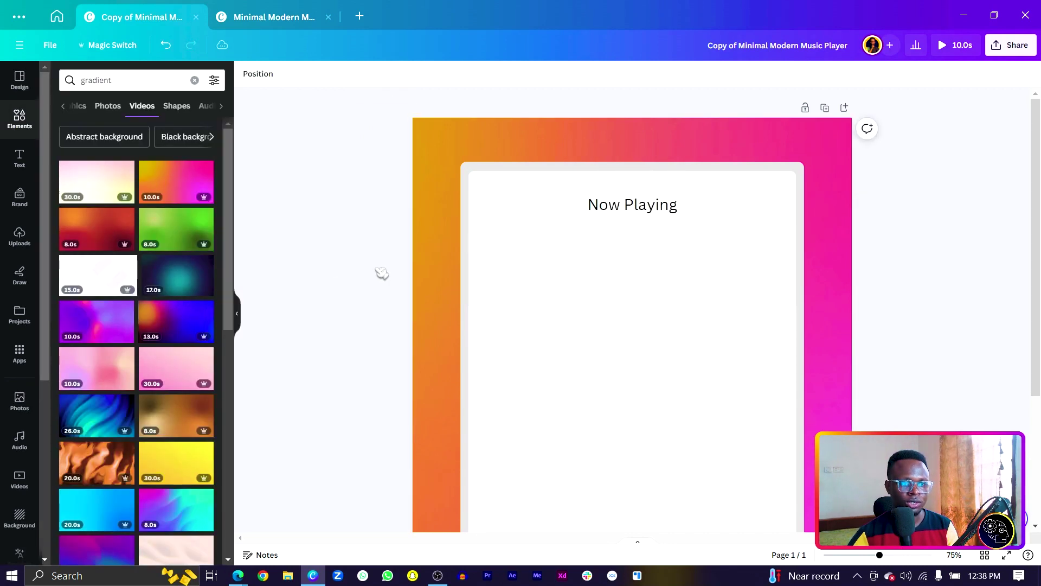
click(626, 213)
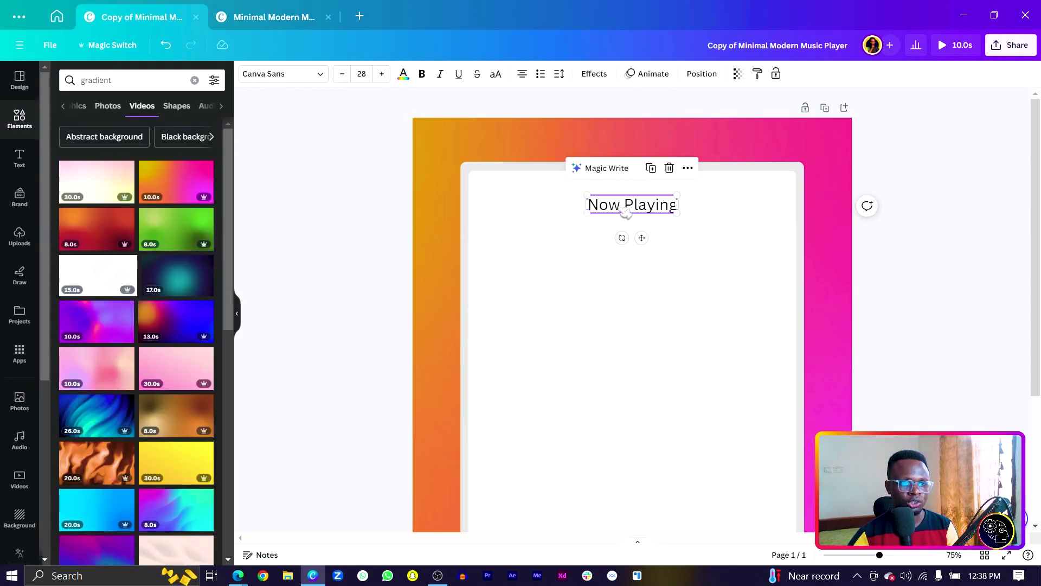
click(369, 178)
click(623, 215)
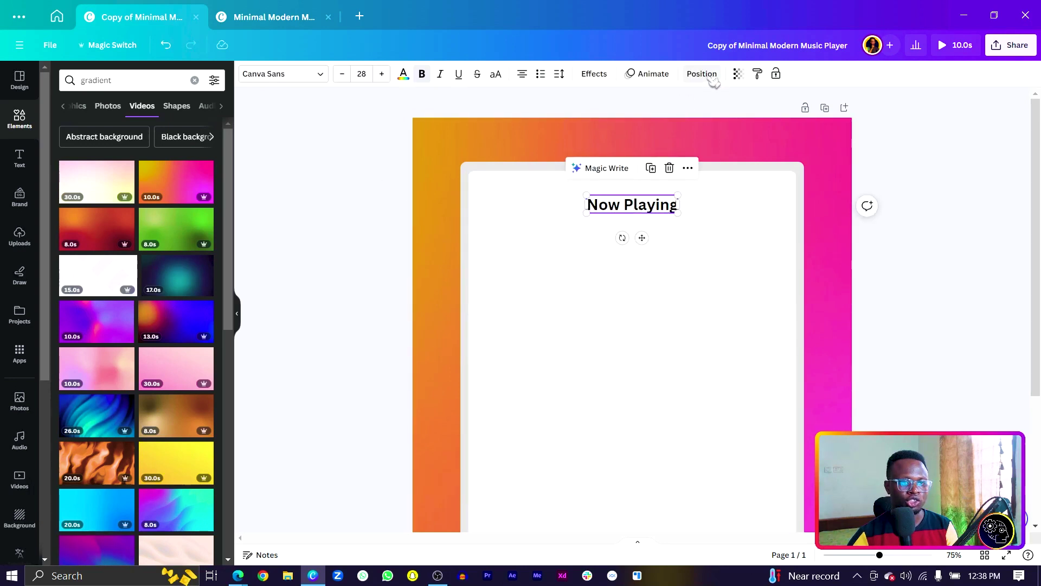
click(704, 75)
click(319, 251)
click(644, 208)
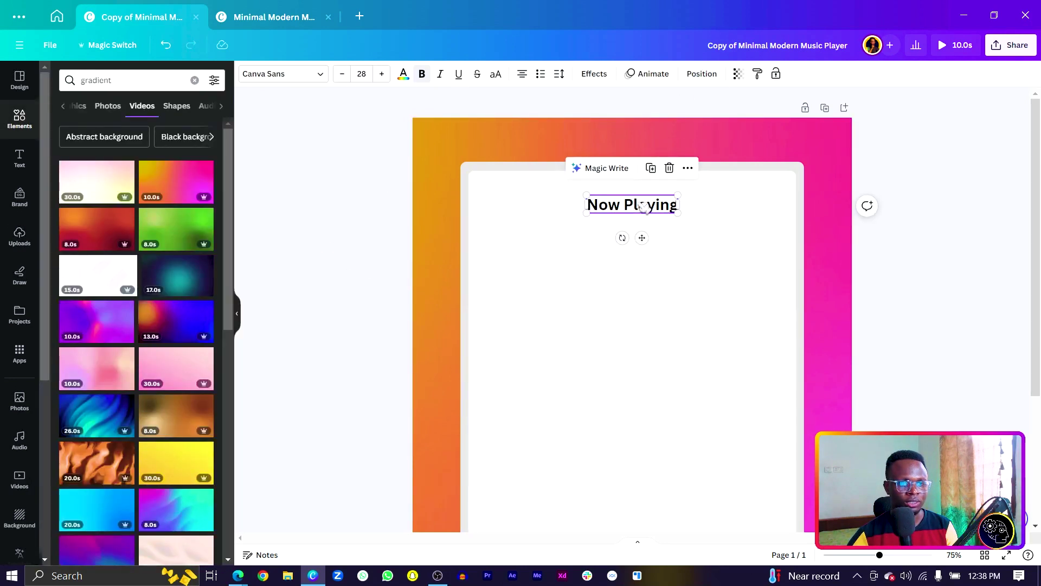
Search the elements library for "down arrow" and show all matching graphics.
click(284, 164)
click(20, 119)
click(120, 81)
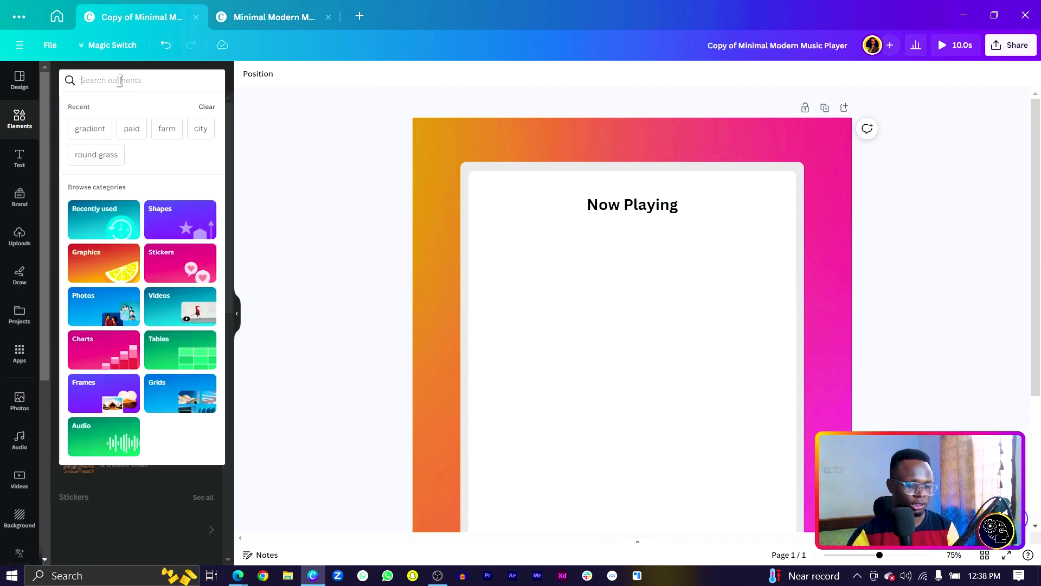
text(down arrow)
key(Return)
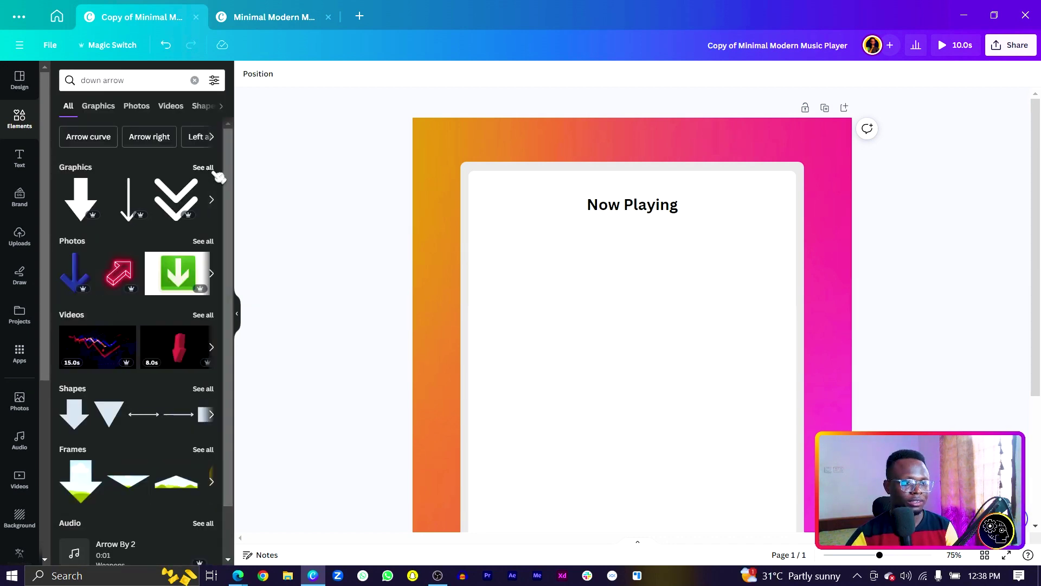
click(205, 168)
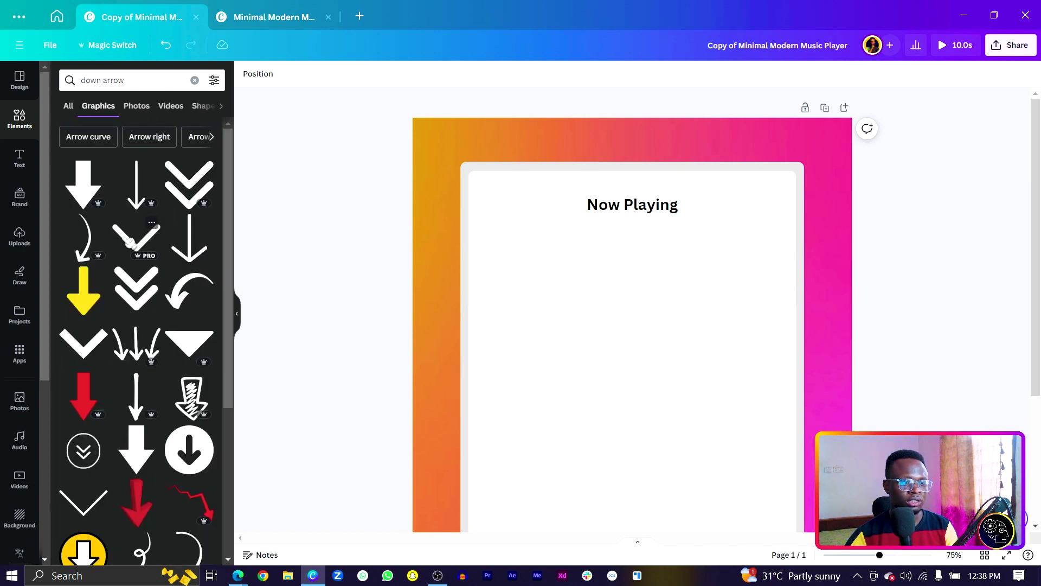
Add the thin rounded down chevron, shrink it to icon size and place it left of the "Now Playing" heading.
click(130, 234)
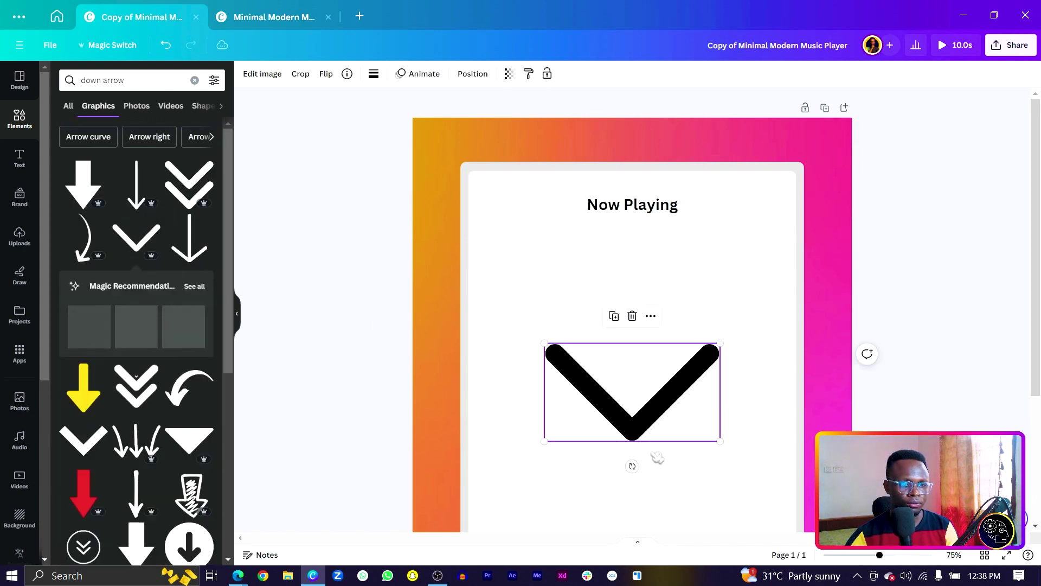
drag(720, 441, 538, 407)
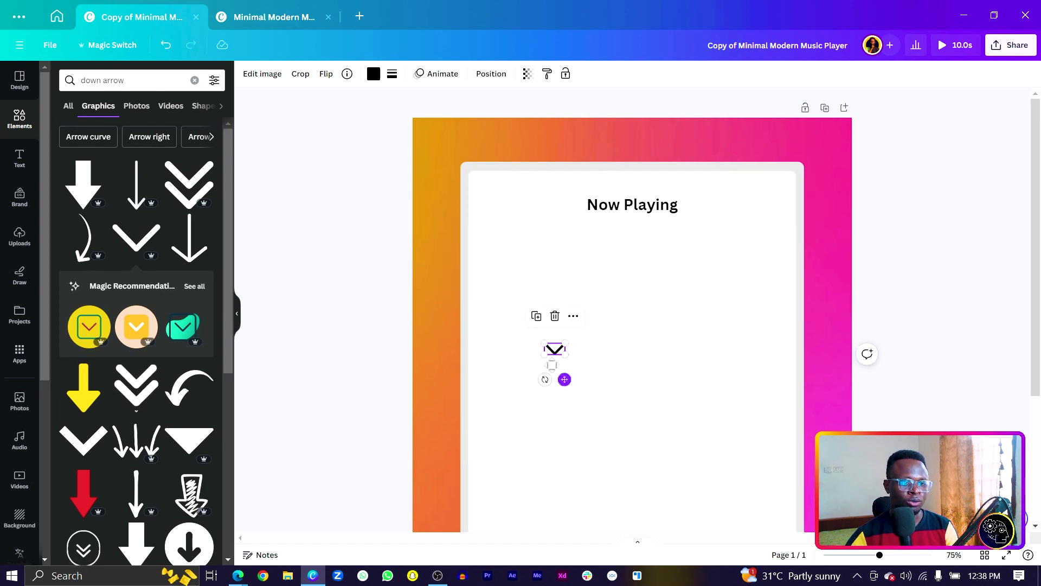
mouse_move(506, 236)
mouse_down()
mouse_move(492, 208)
mouse_move(512, 235)
mouse_up()
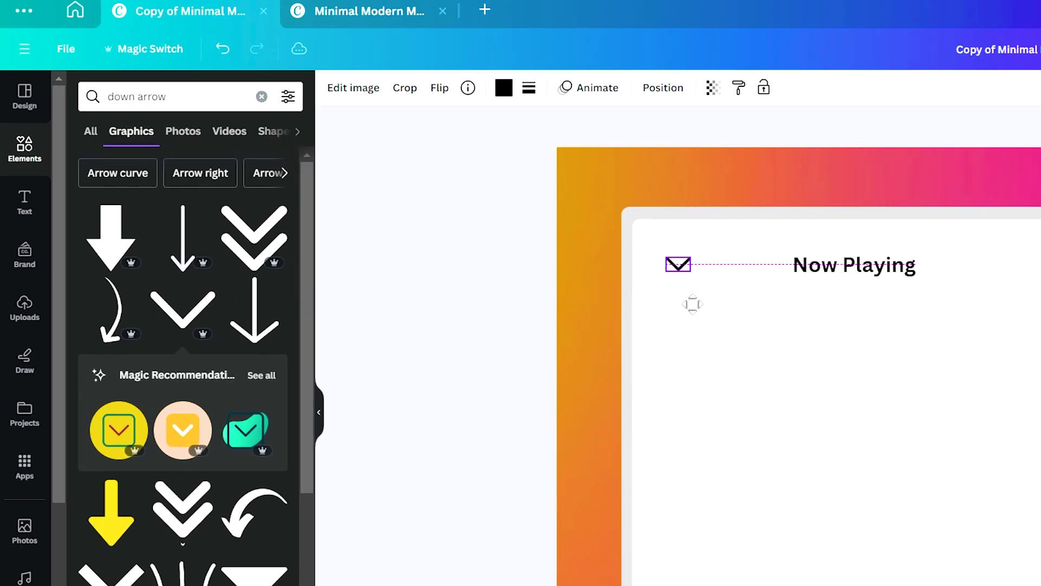
Search graphics for "music list", add the lines-with-note graphic and place it as a small icon right of the "Now Playing" heading.
click(158, 86)
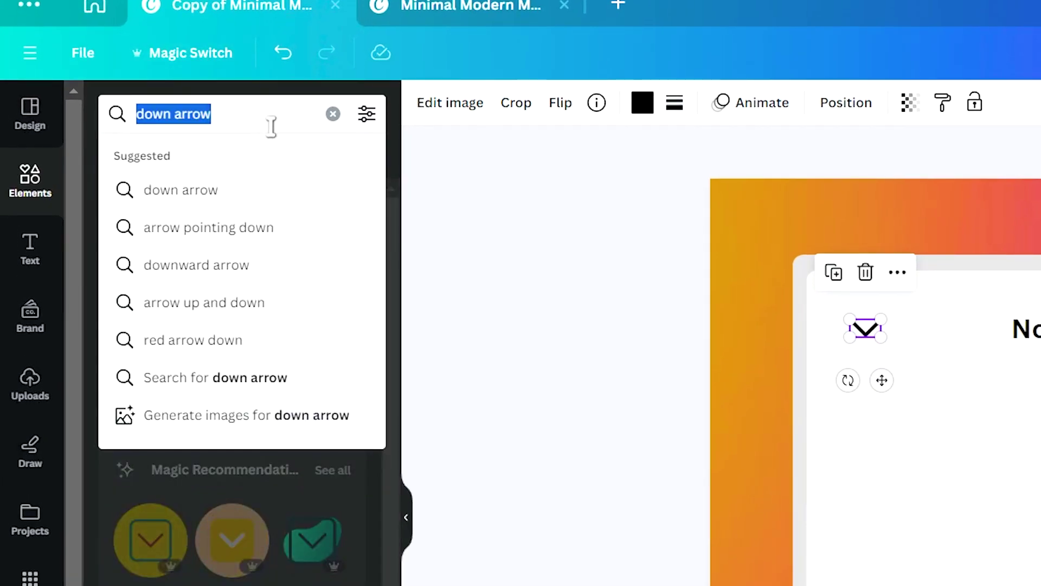
text(music list)
key(Return)
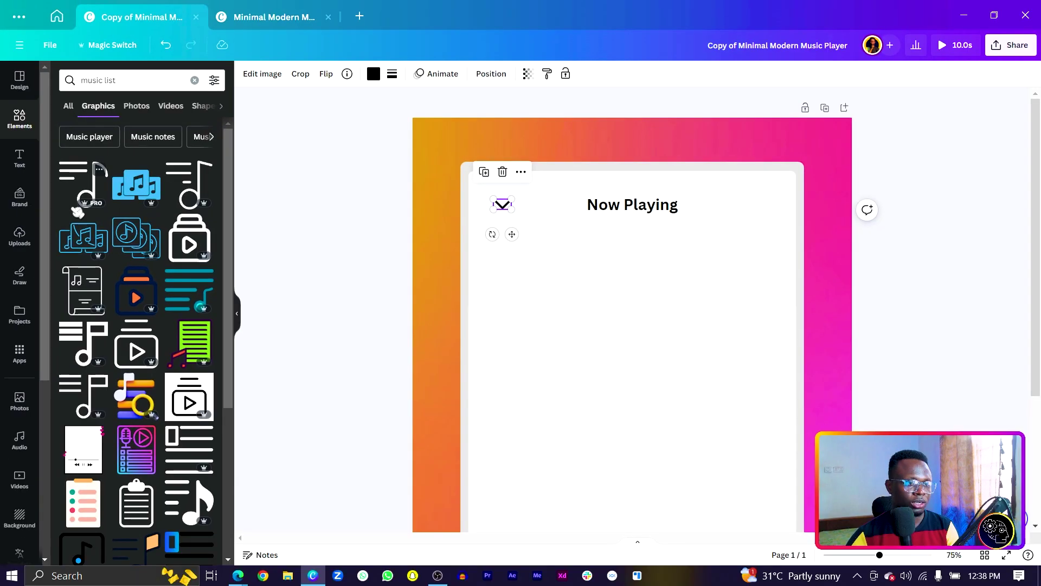
click(68, 176)
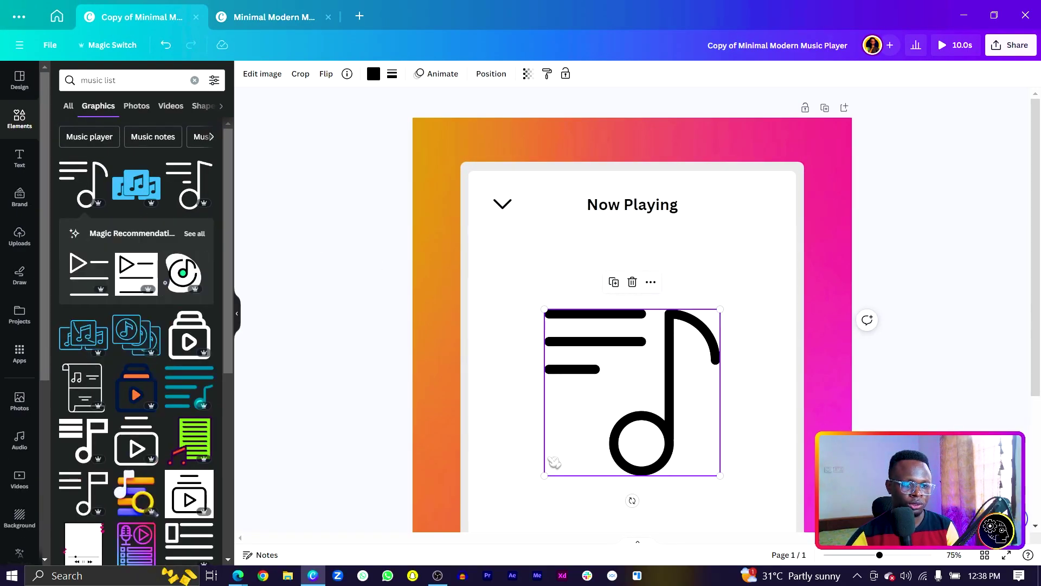
drag(544, 478, 752, 279)
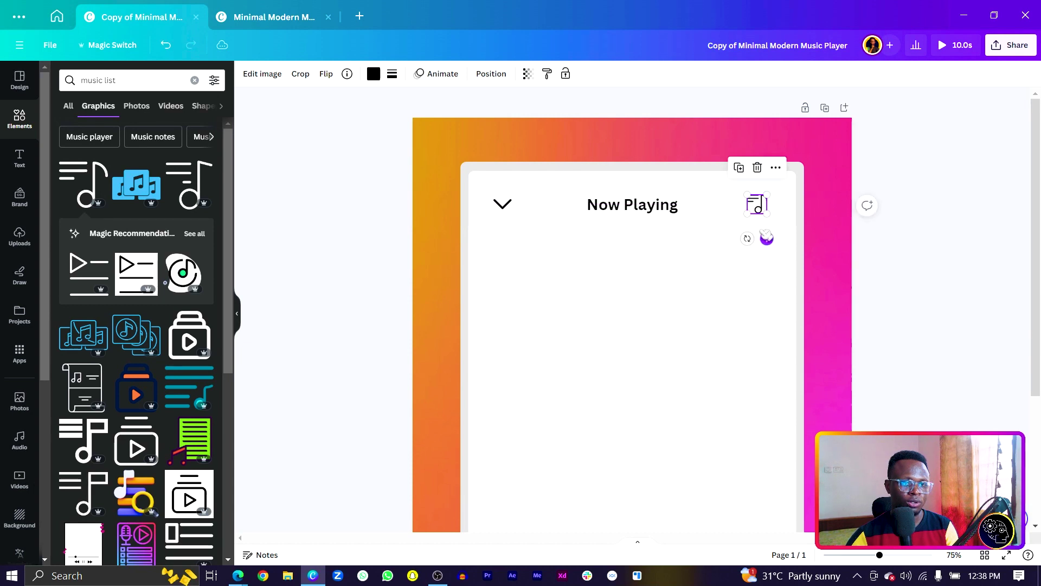
drag(766, 237, 772, 240)
click(333, 226)
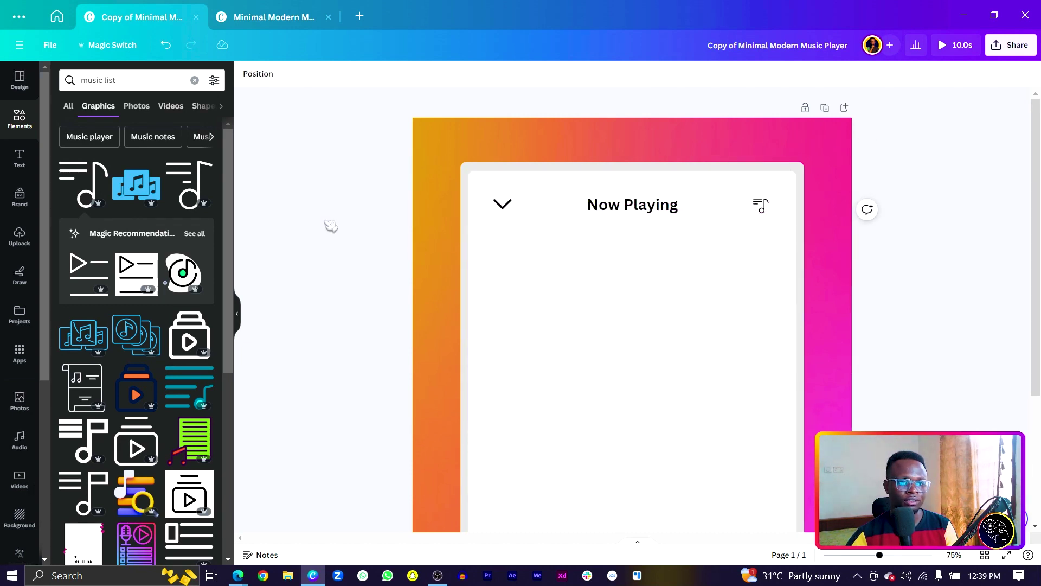
Shift the down chevron slightly right so both icons are equally spaced from the heading at 185.
click(492, 200)
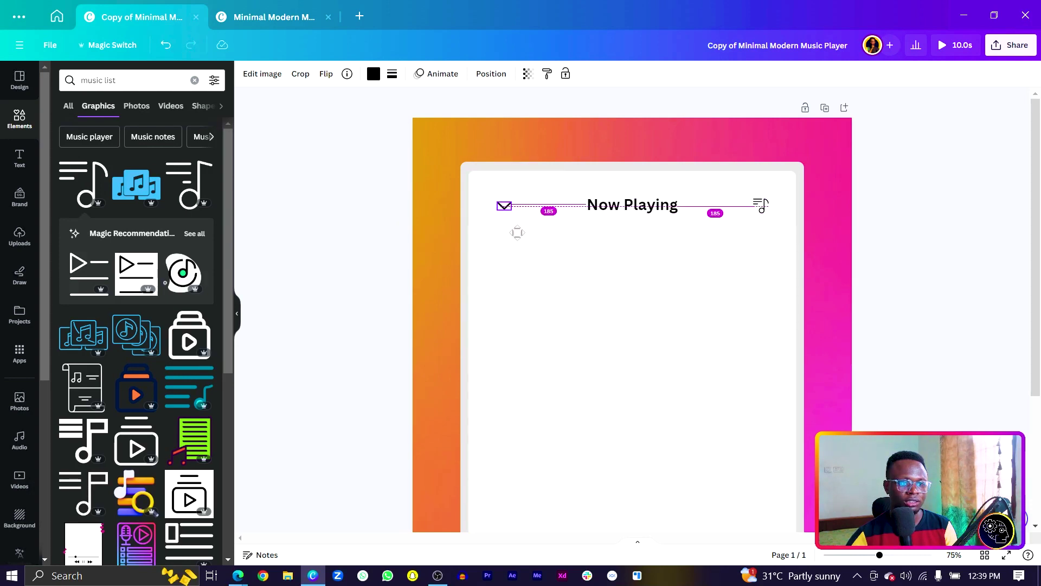
drag(516, 230, 517, 230)
click(241, 375)
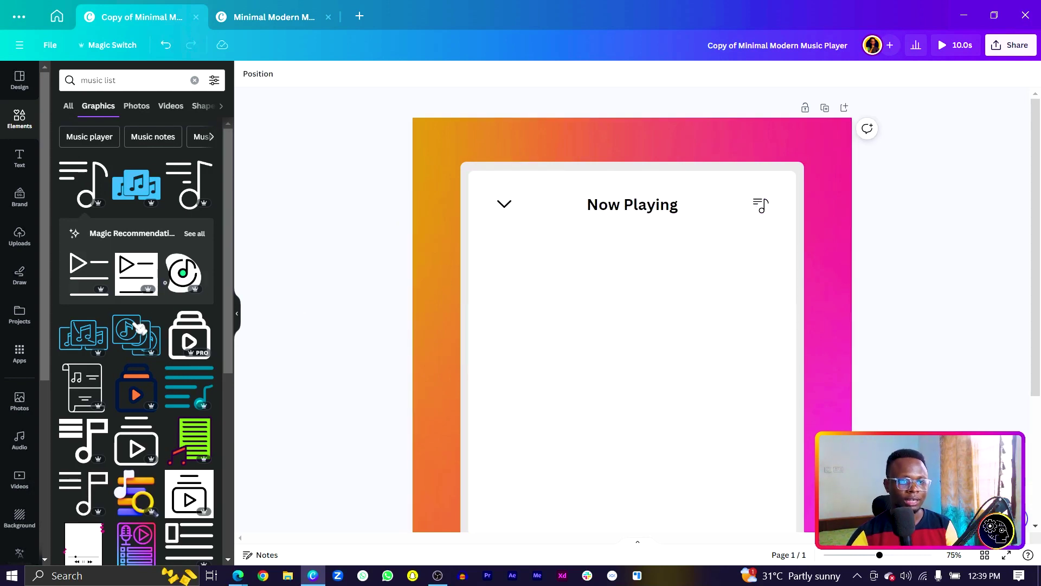
scroll(704, 299, down, 5)
scroll(686, 295, up, 5)
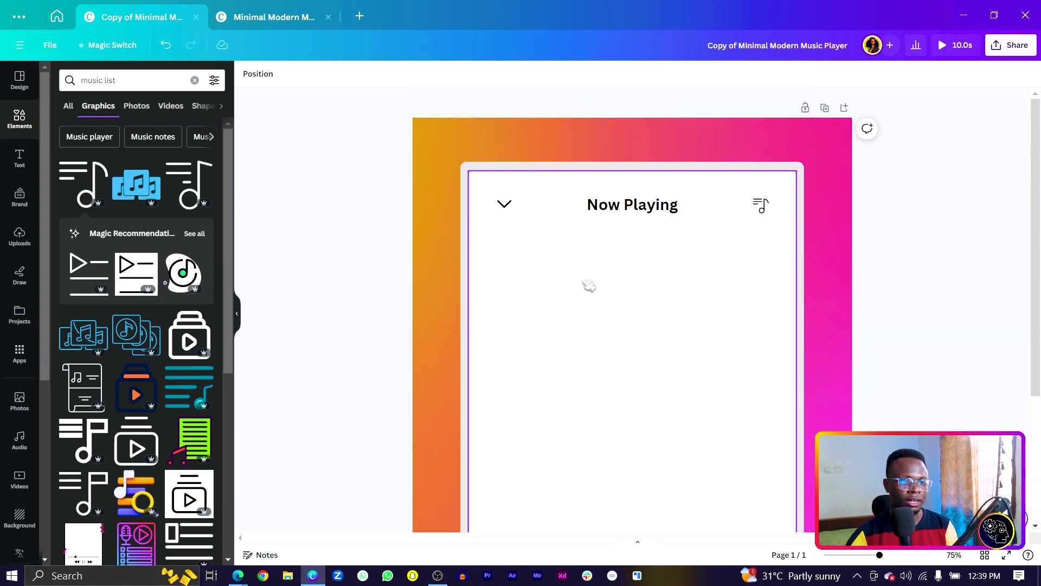
click(142, 76)
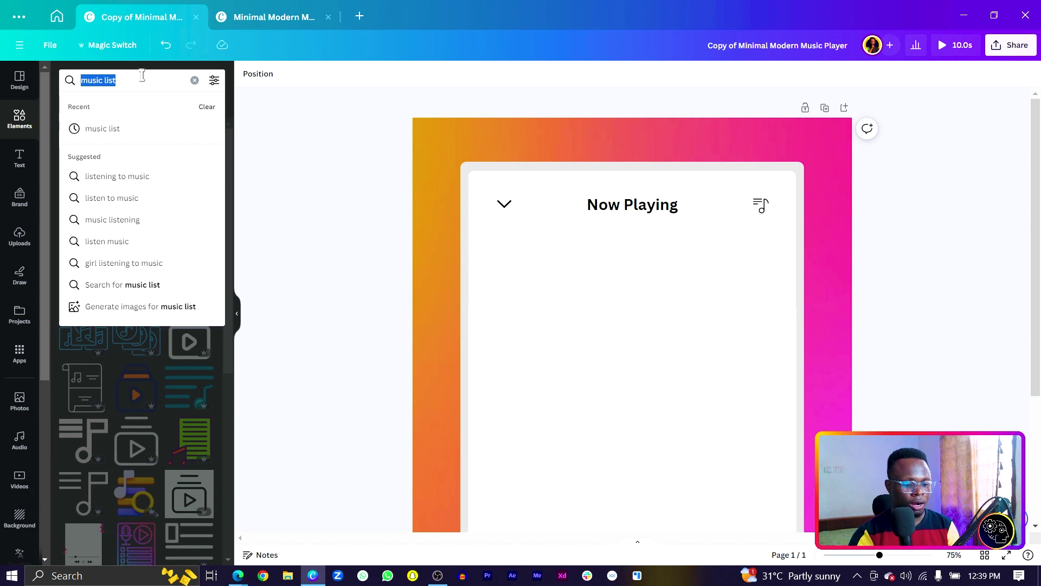
text(mature)
key(Return)
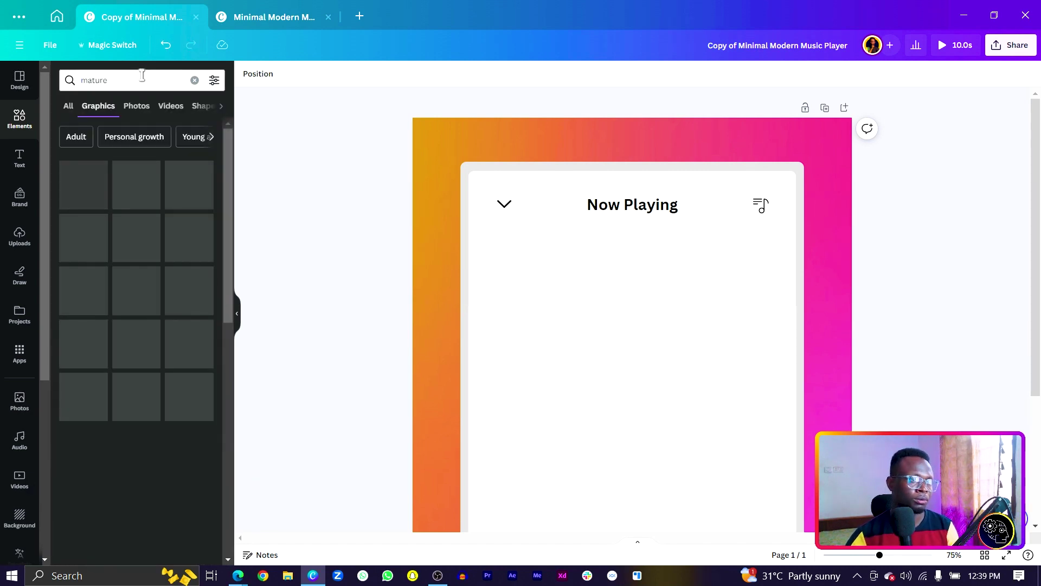
Search the photo elements for "umbrella".
click(147, 107)
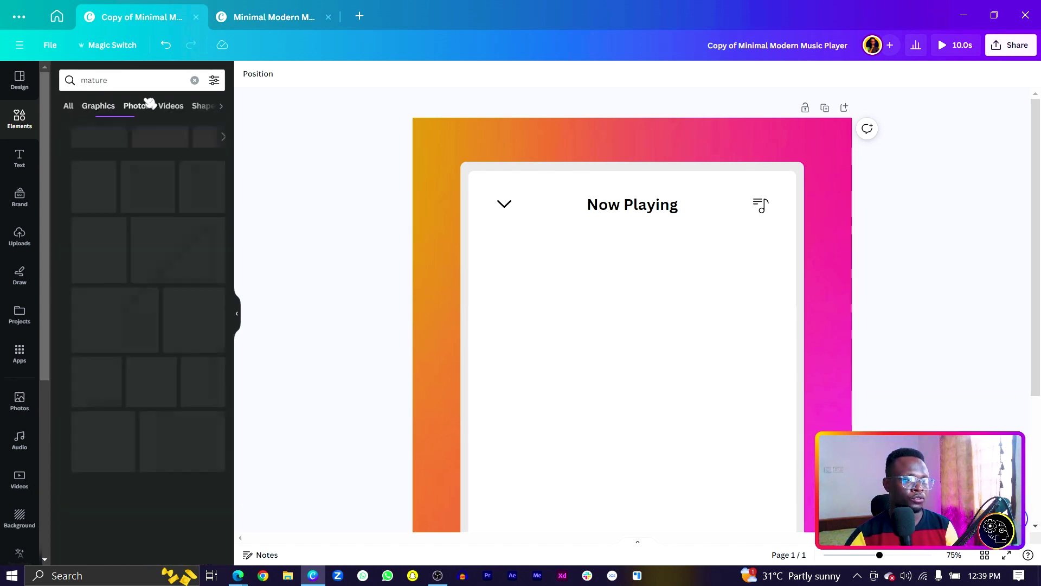
click(91, 81)
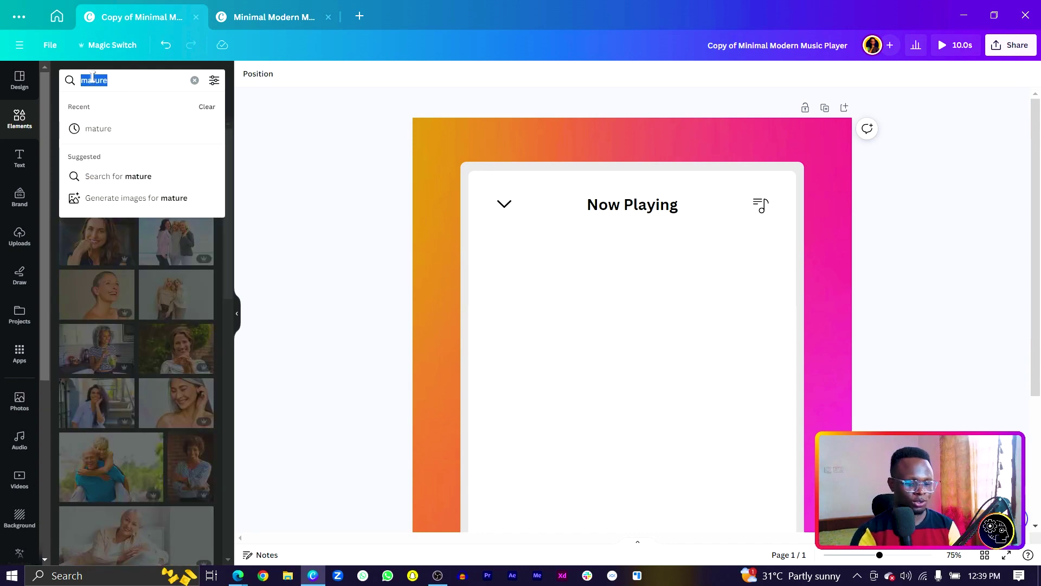
text(um)
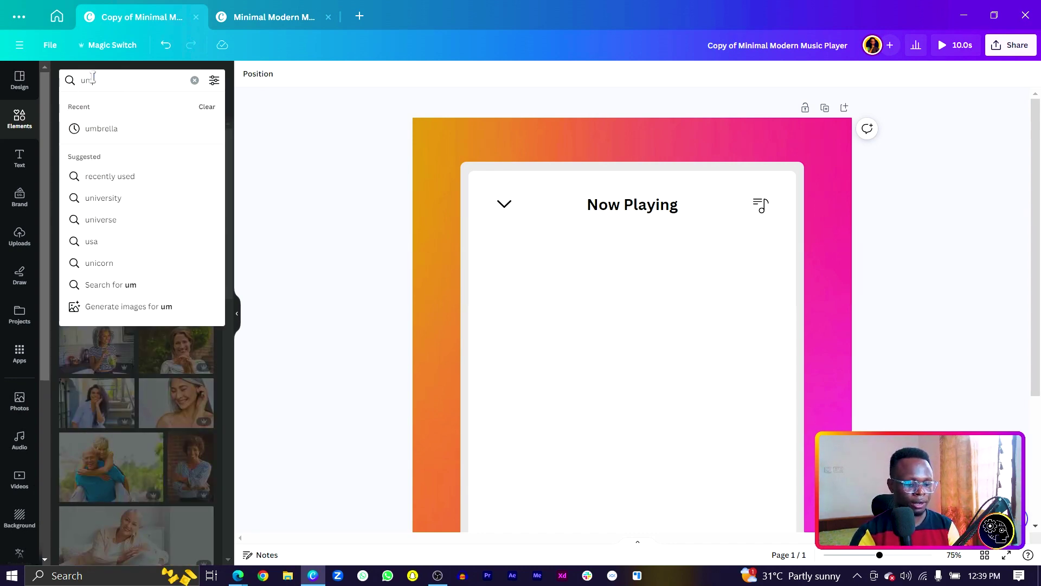
text(brella)
key(Return)
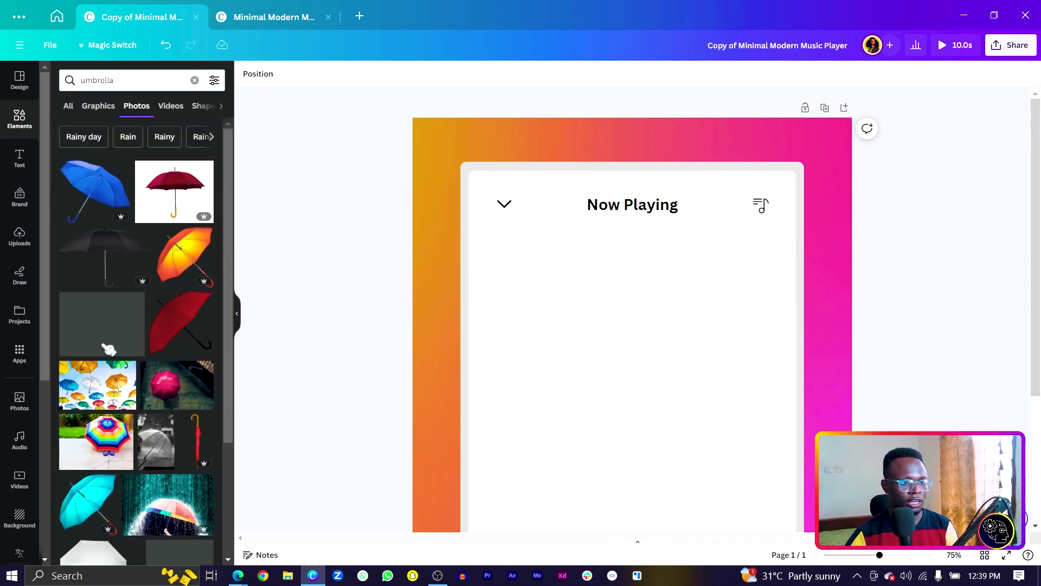
Add the photo of colourful hanging umbrellas, crop it to about 613 by 551 px and centre it below the heading.
scroll(106, 307, down, 3)
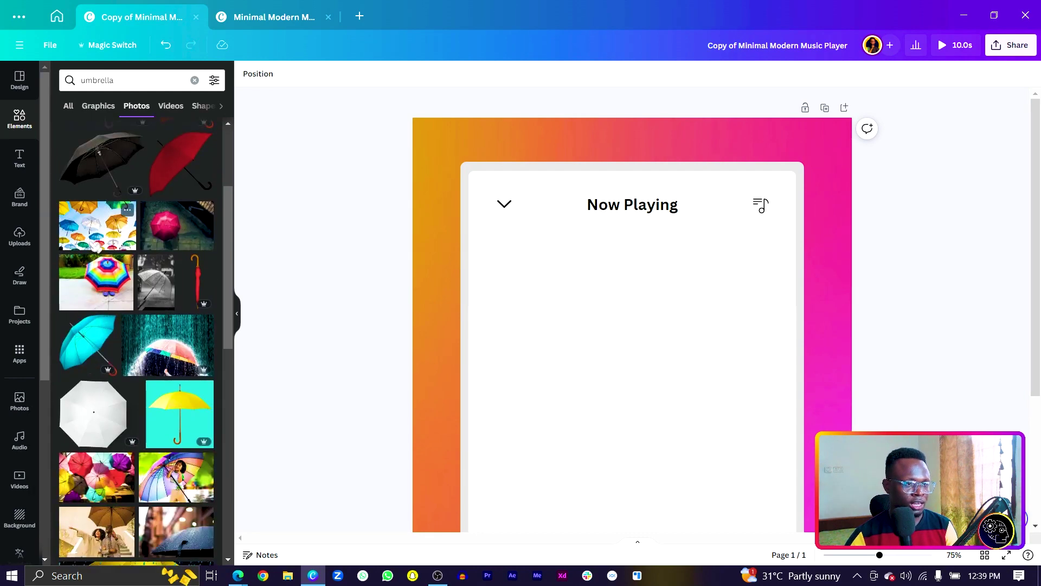
click(90, 236)
drag(689, 495, 677, 463)
drag(445, 469, 546, 475)
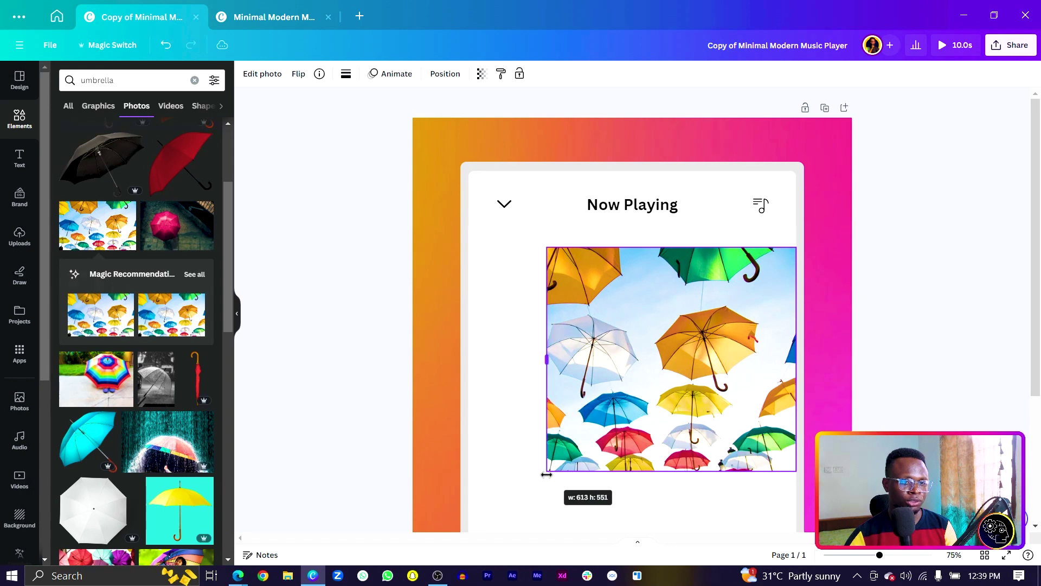
drag(642, 378, 603, 372)
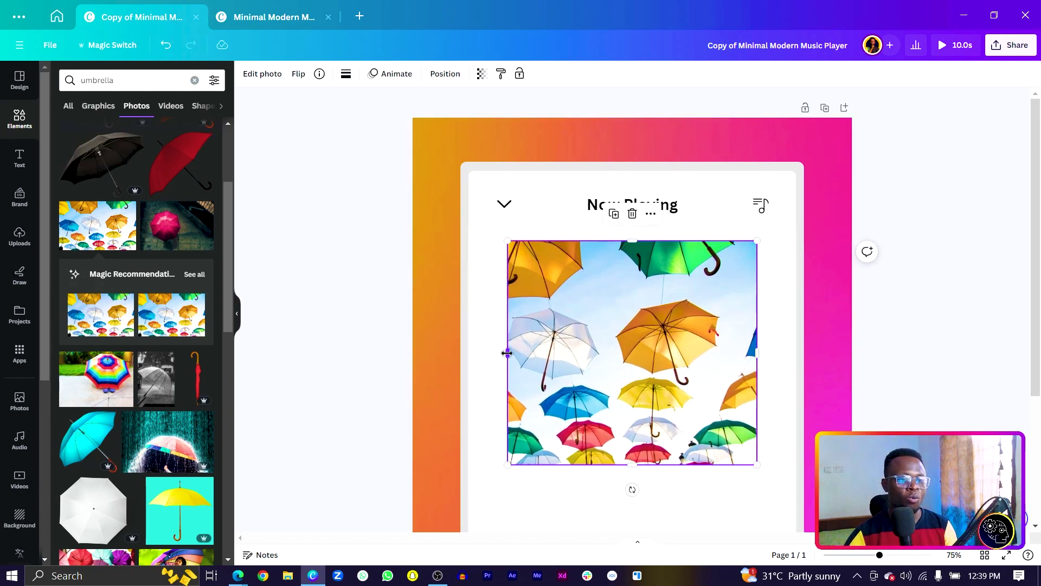
Crop the umbrella photo's left side inward until the photo is square.
drag(507, 353, 532, 364)
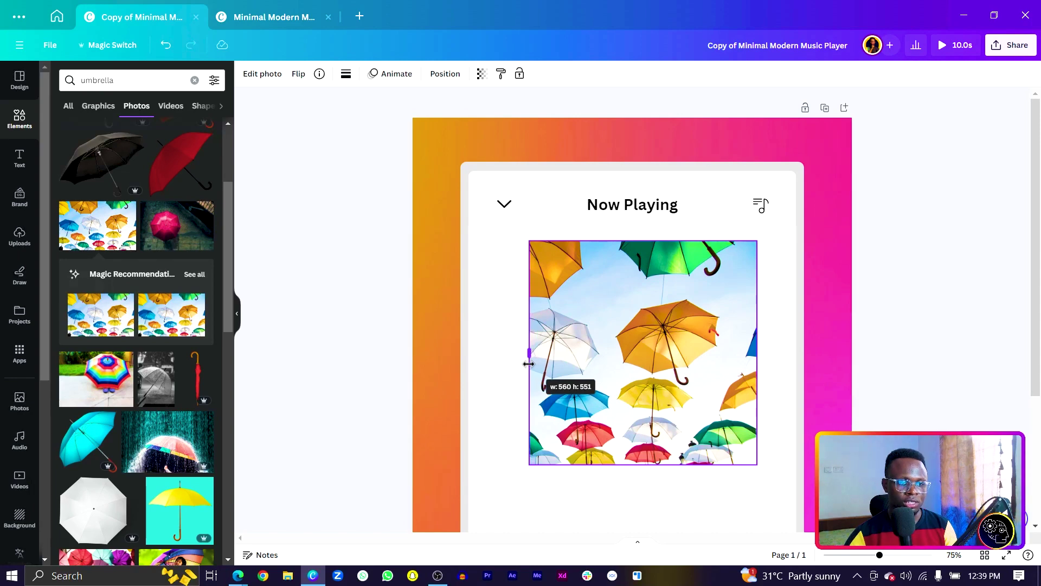
drag(528, 364, 539, 365)
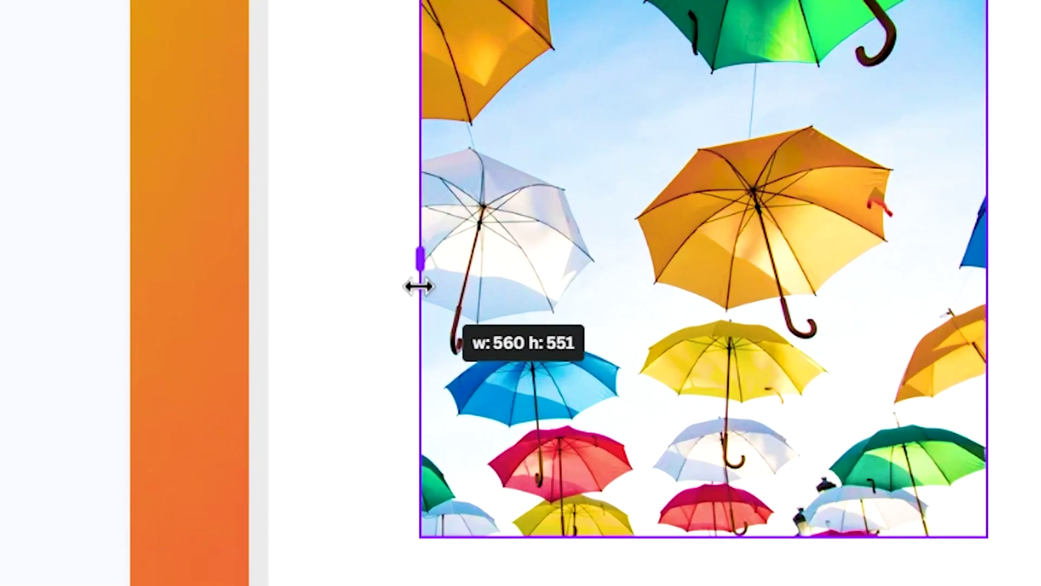
drag(405, 252, 426, 255)
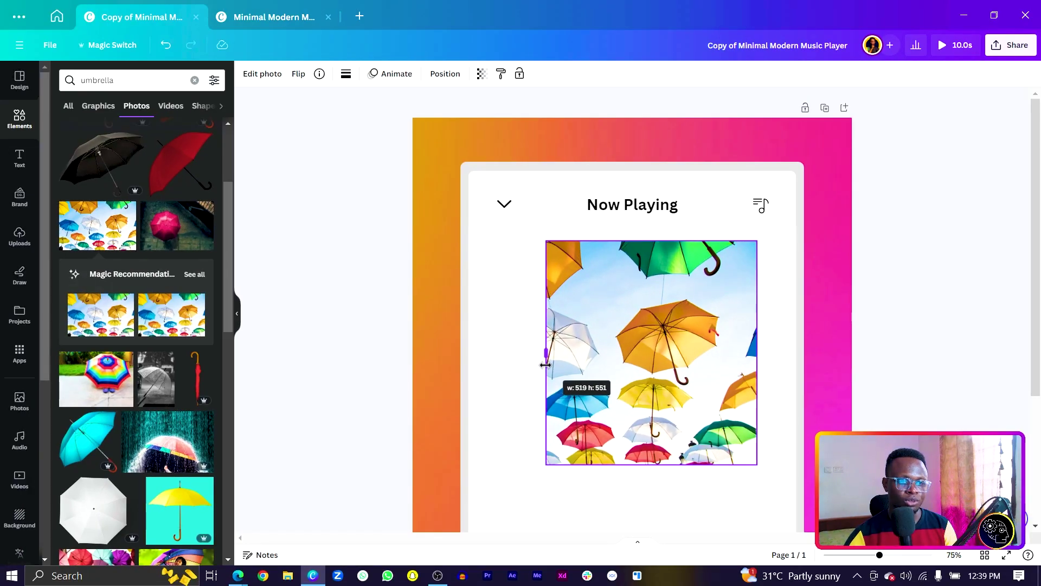
drag(536, 363, 533, 364)
Scale the umbrella photo down, centred below the "Now Playing" heading, and round its corners by about 18.
drag(533, 465, 646, 458)
drag(705, 345, 662, 350)
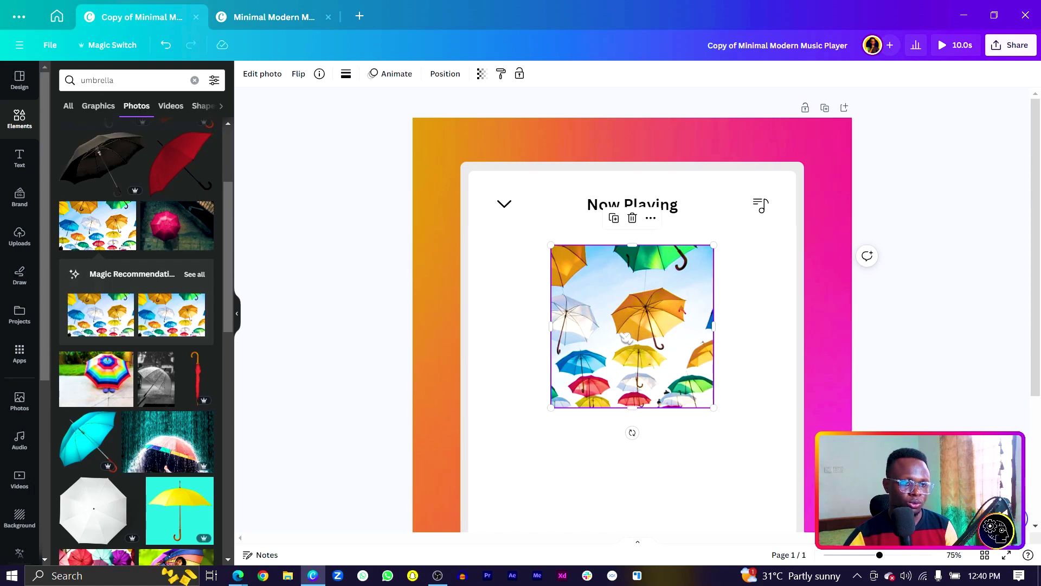
click(346, 74)
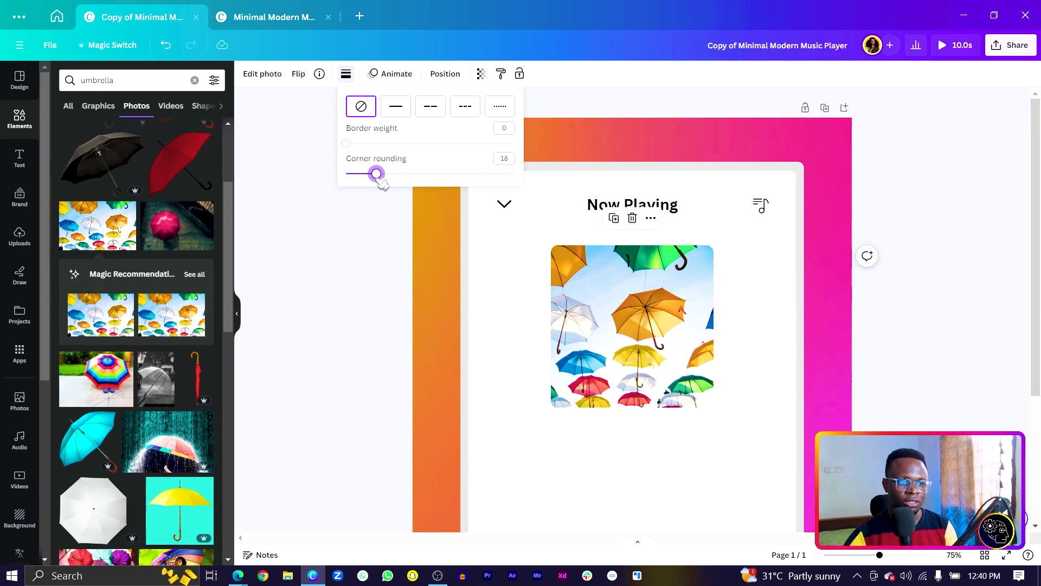
key(Escape)
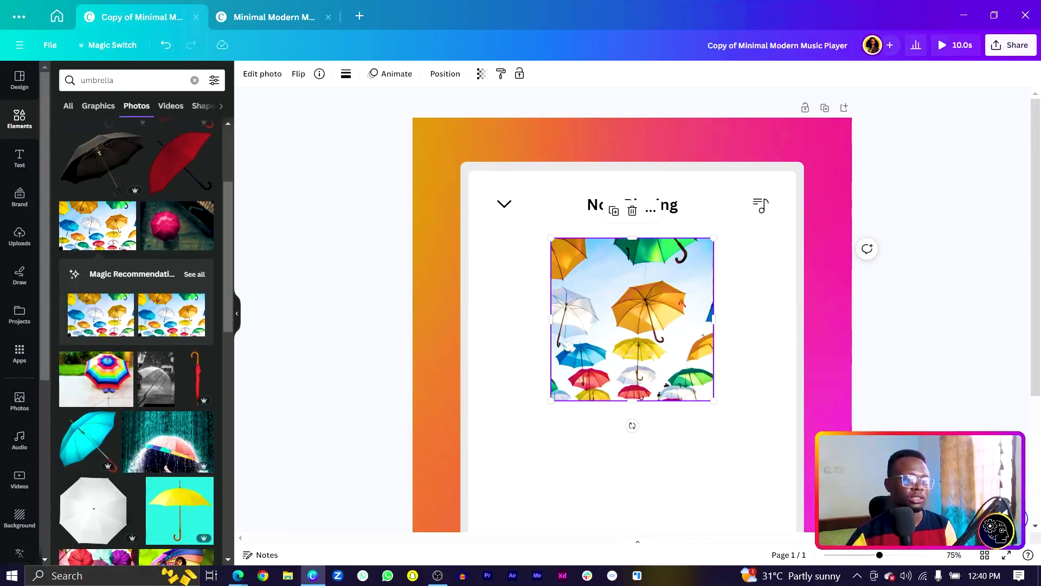
Add the uploaded image of stacked shadow lines and move it down over the umbrella photo.
click(21, 239)
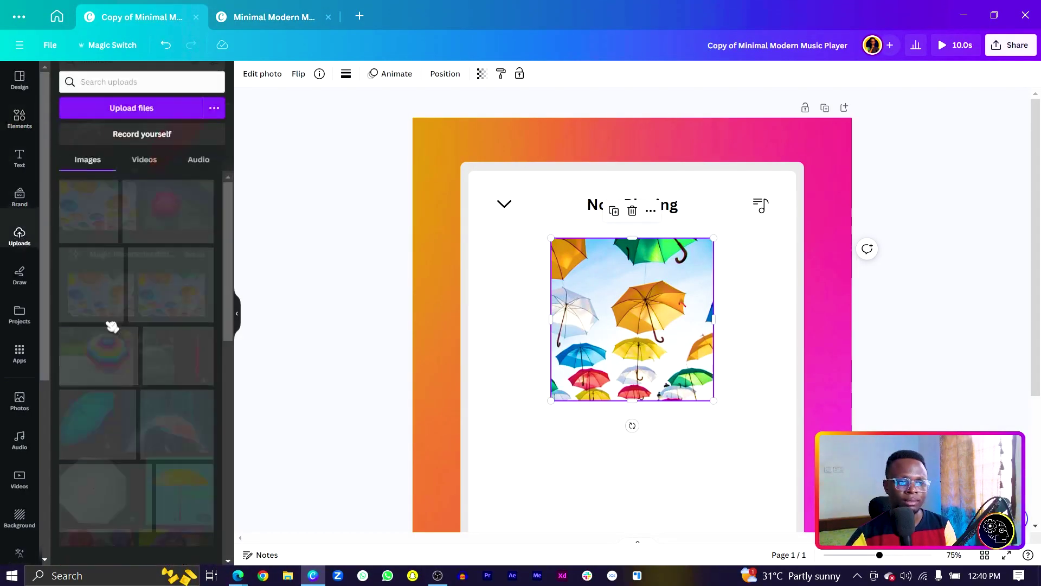
click(102, 234)
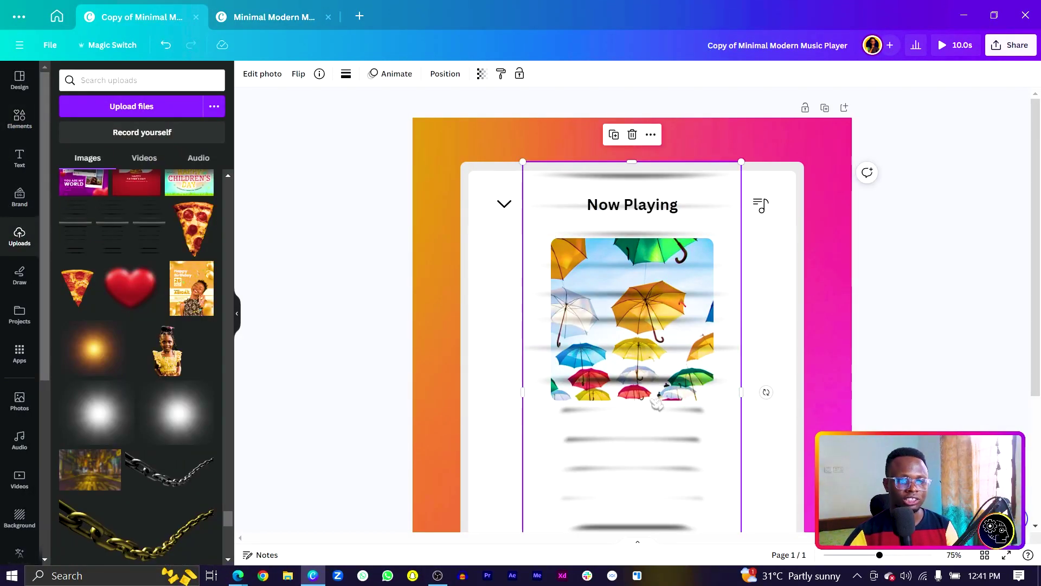
drag(656, 400, 668, 454)
Crop the shadow image to a single shadow strip and place it along the umbrella photo's bottom edge.
scroll(667, 455, down, 3)
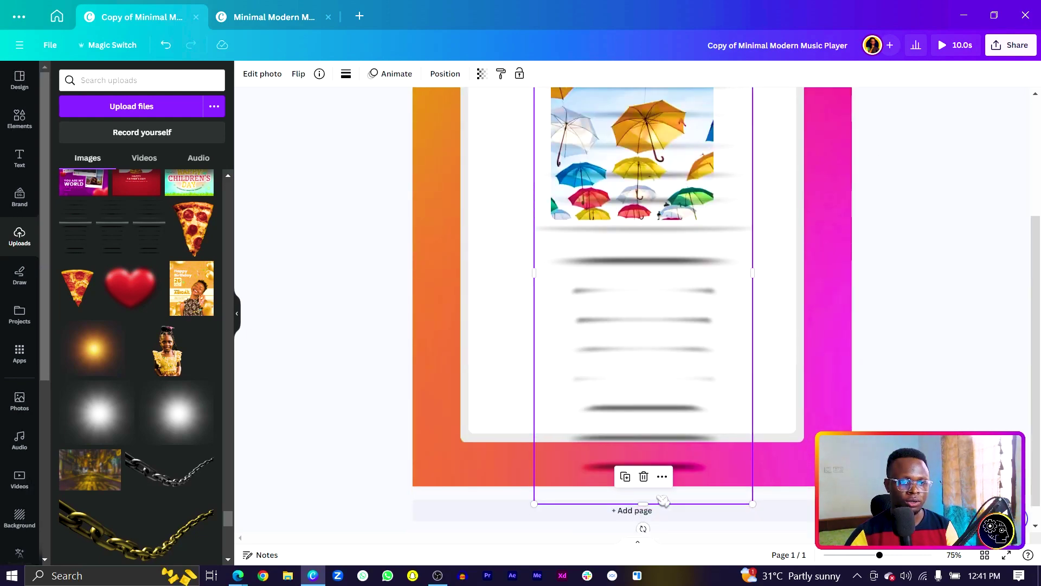
drag(643, 504, 650, 396)
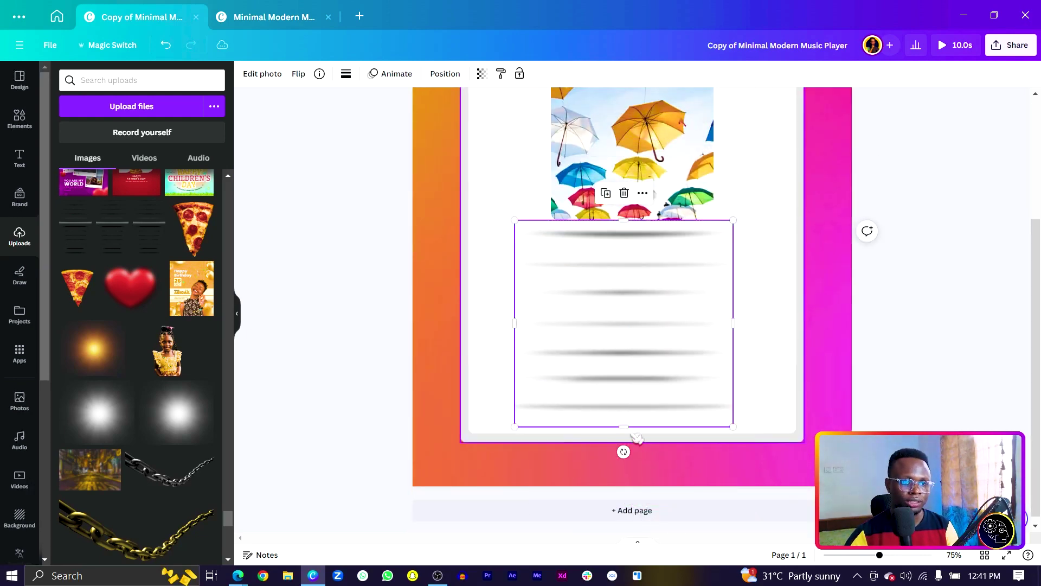
drag(632, 433, 631, 229)
click(634, 336)
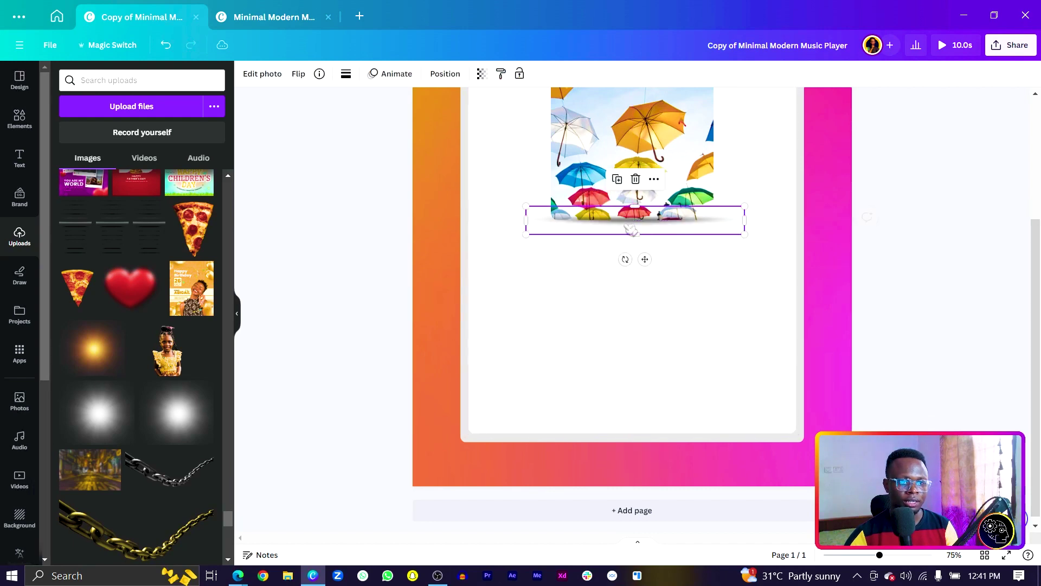
Scale the shadow strip down to the umbrella photo's width and nudge it up against the photo's bottom edge.
scroll(631, 229, up, 3)
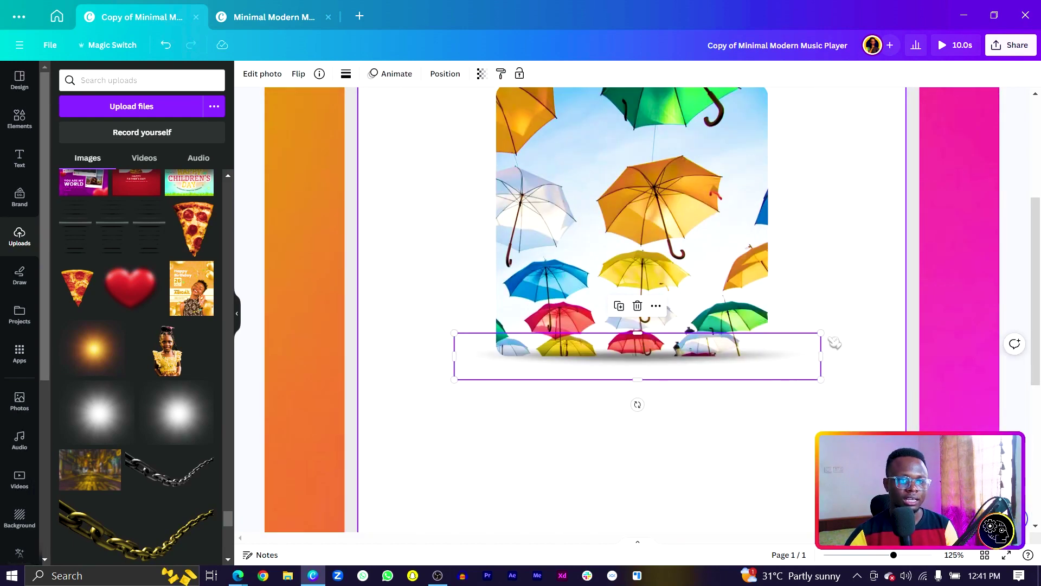
drag(821, 356, 768, 351)
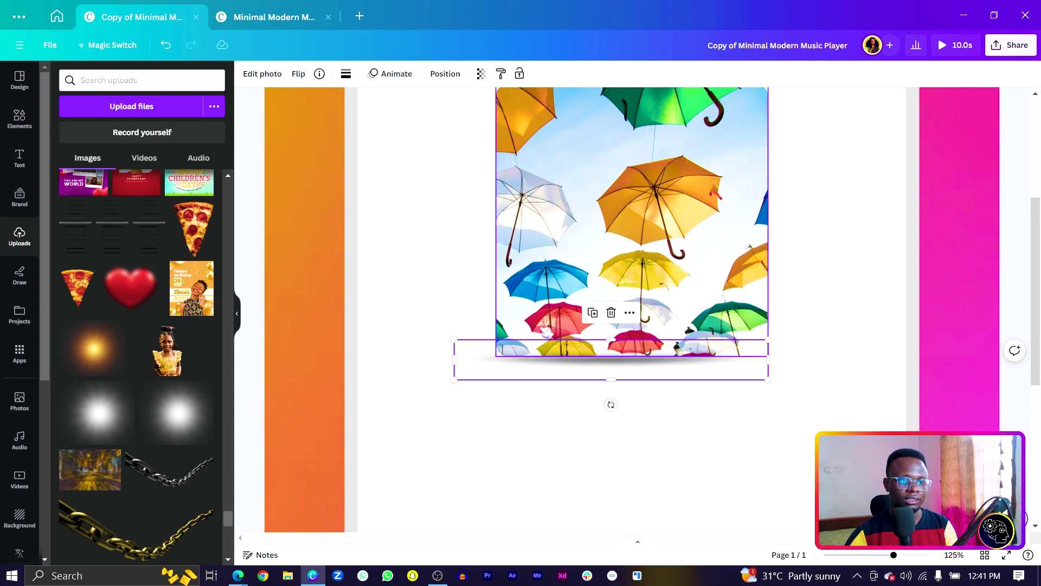
drag(454, 380, 496, 378)
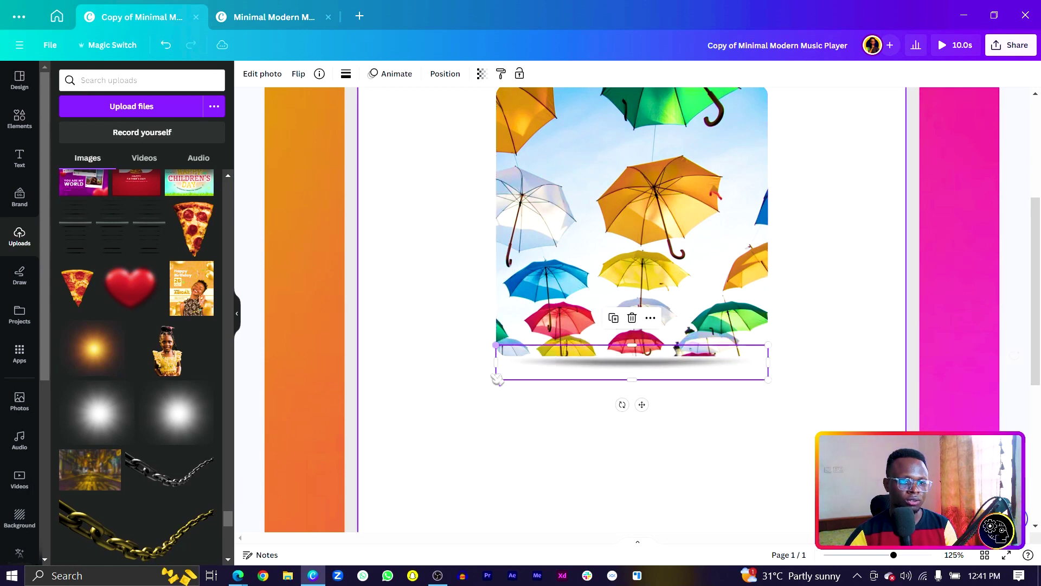
click(558, 423)
drag(591, 372, 591, 367)
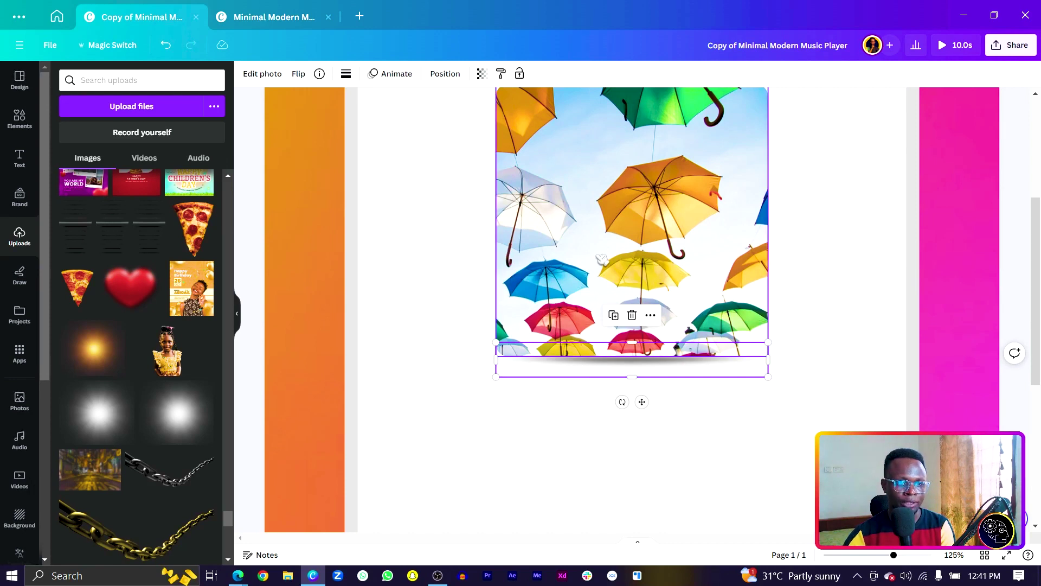
click(665, 452)
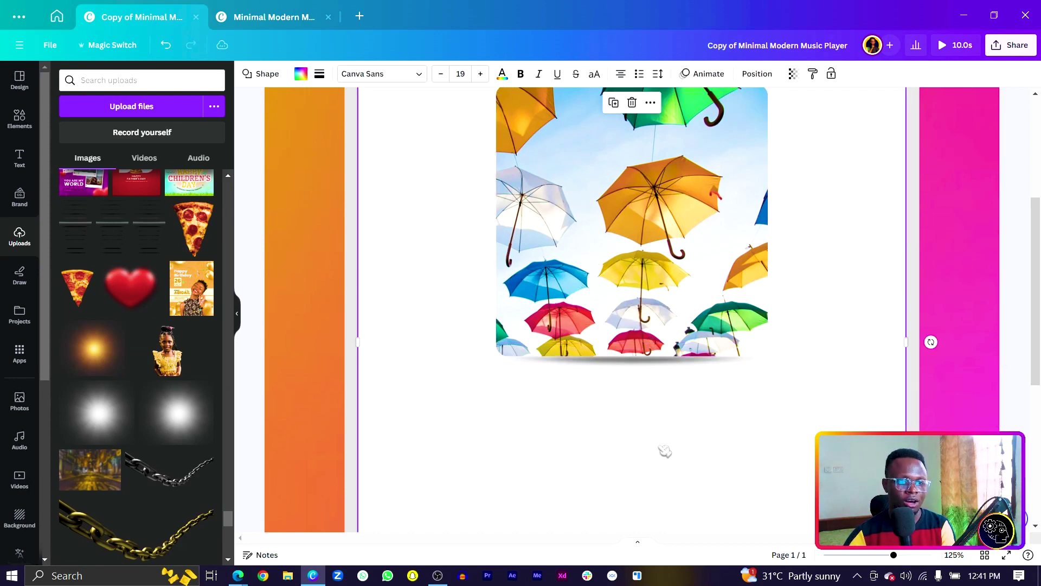
Set the transparency of the shadow strip under the umbrella photo to 63.
click(603, 362)
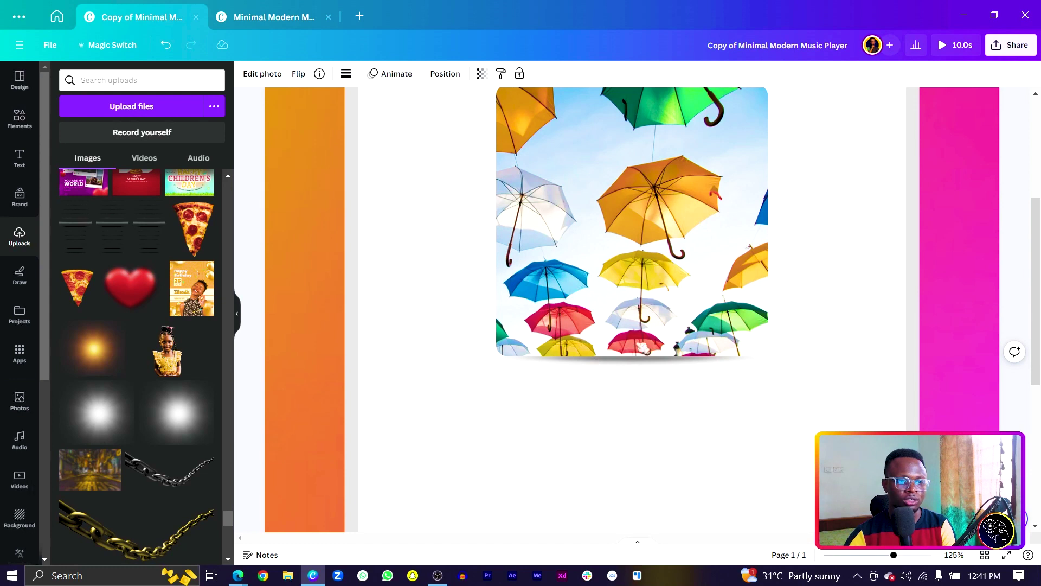
drag(642, 347, 642, 348)
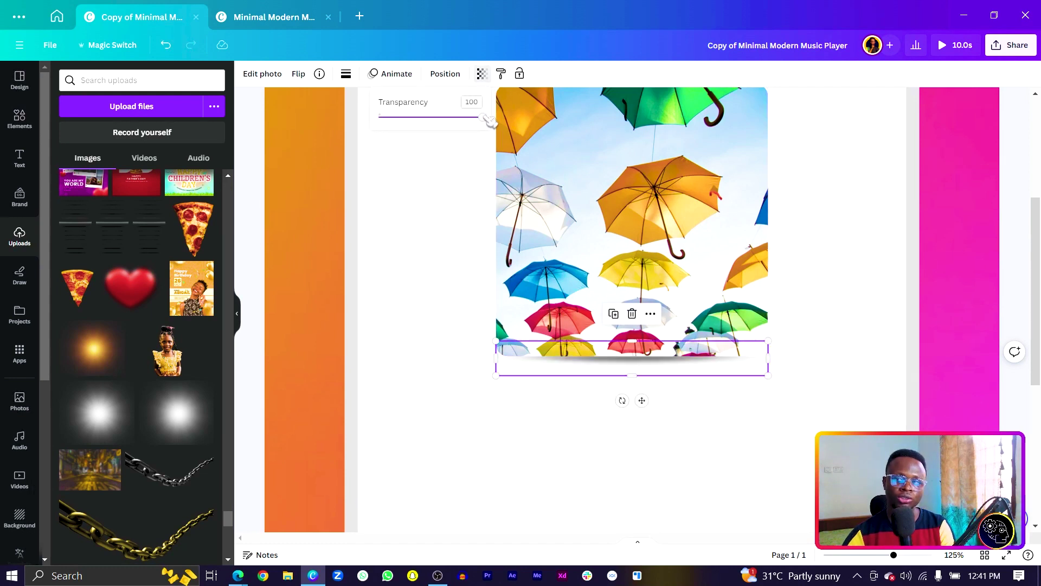
click(310, 248)
key(ctrl+minus)
key(ctrl+minus)
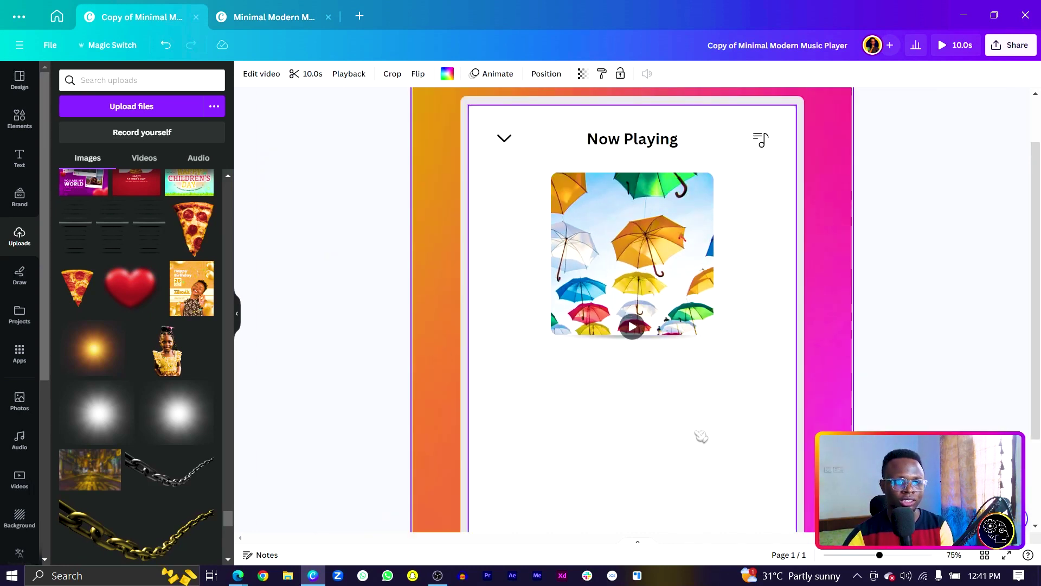
click(666, 503)
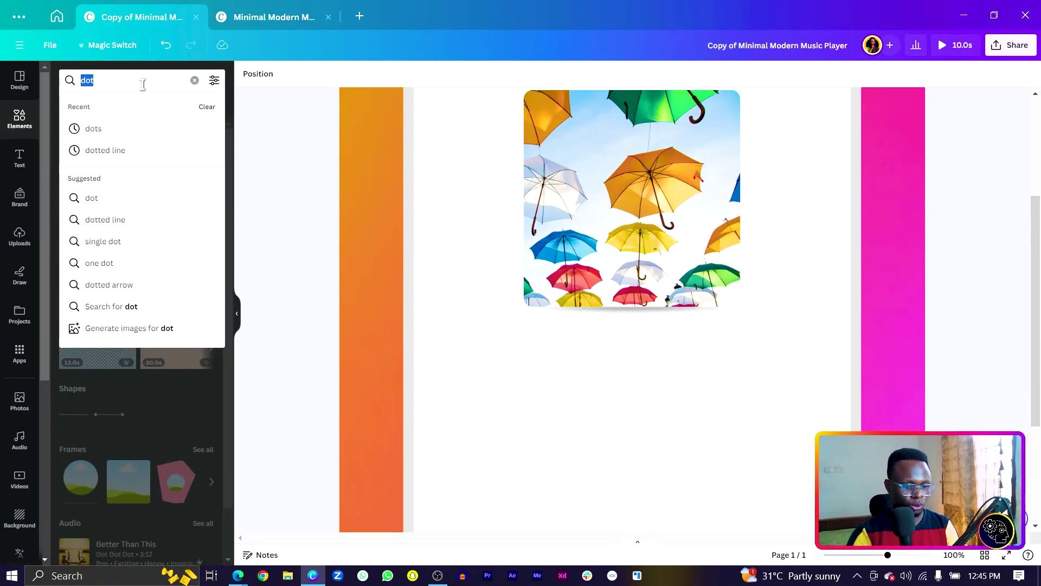
Search the elements for "heart" graphics and add the plain heart outline to the design.
text(heart)
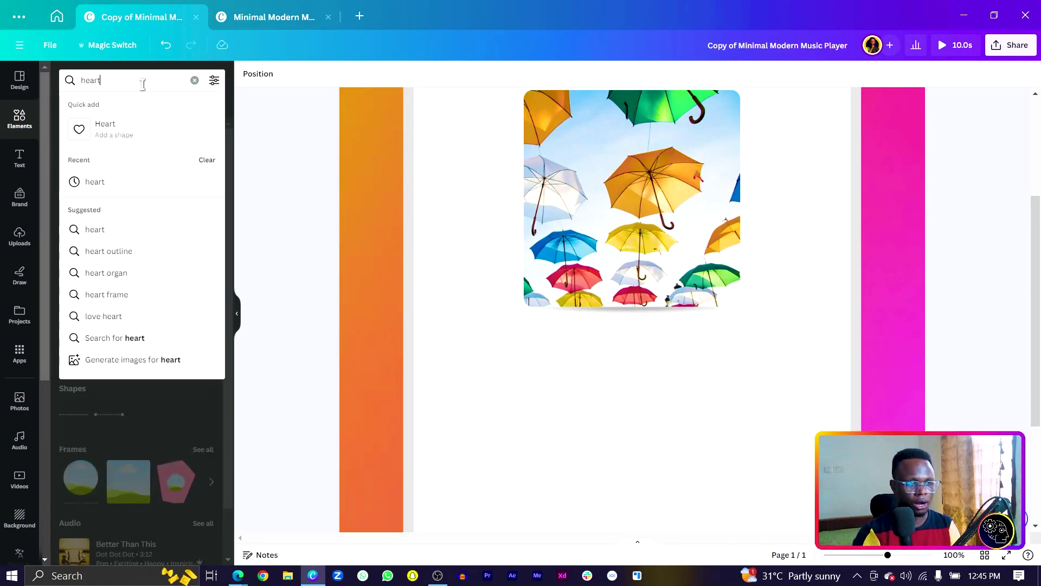
key(Return)
click(92, 107)
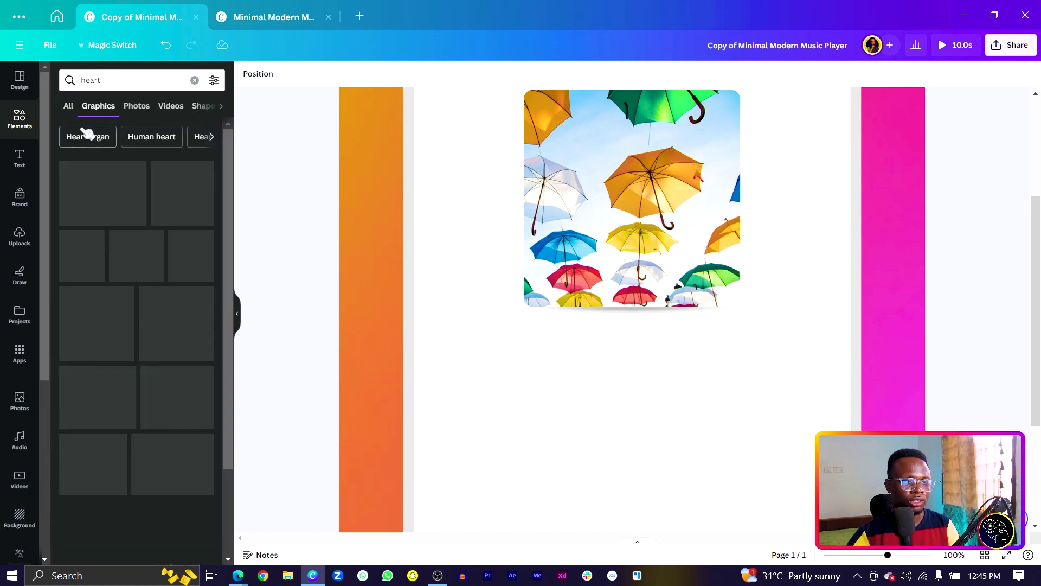
scroll(186, 385, down, 3)
scroll(186, 385, down, 1)
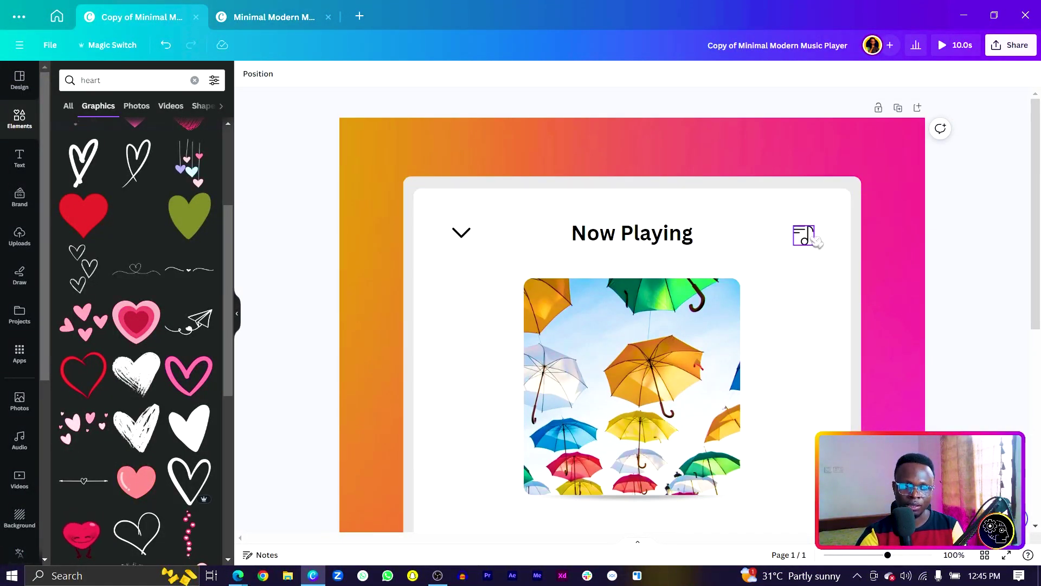
scroll(785, 239, down, 5)
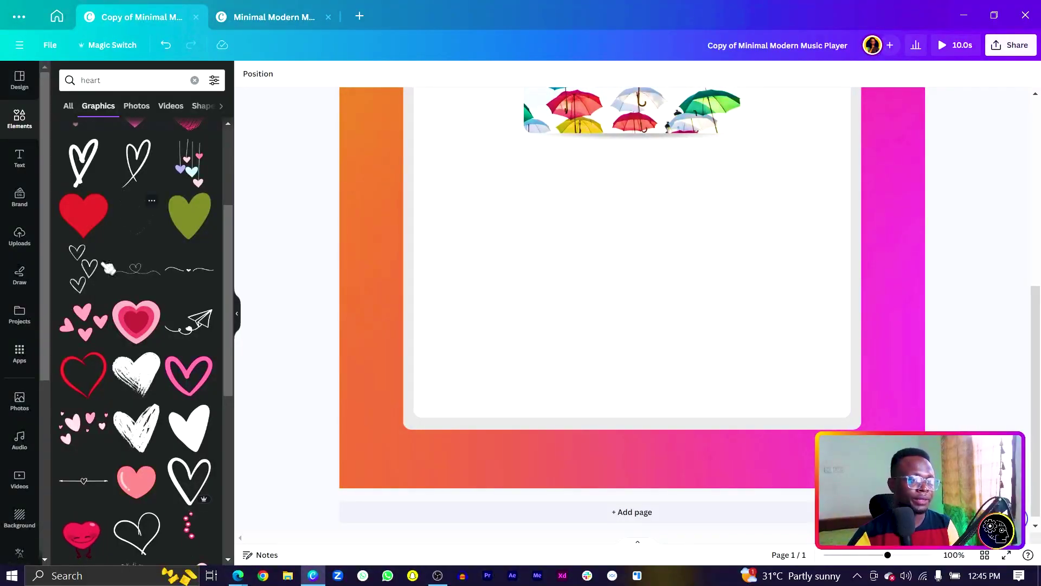
scroll(95, 300, up, 3)
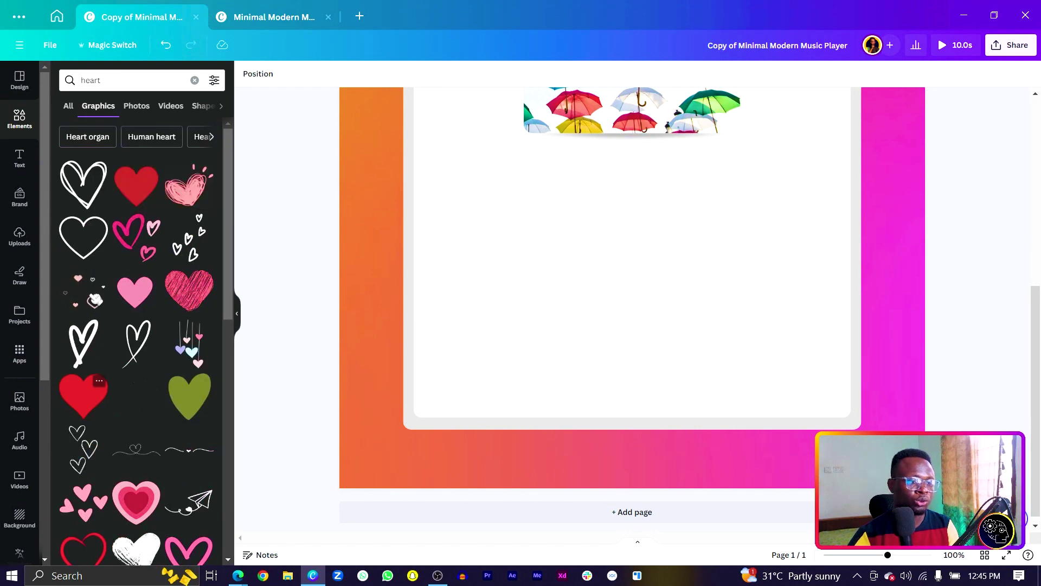
click(89, 248)
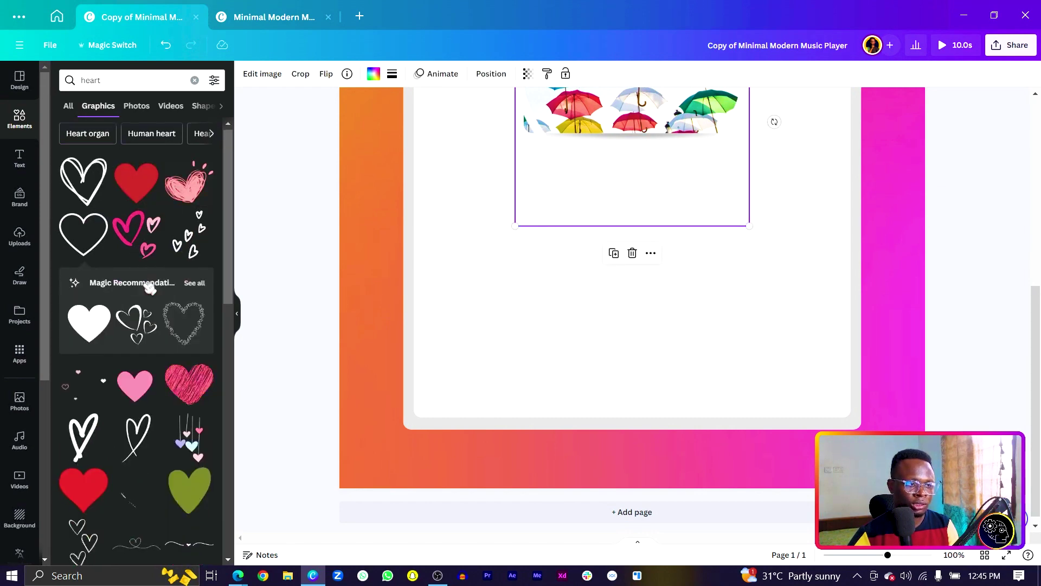
Move the heart outline into the empty area below the umbrella photo and colour it black.
scroll(144, 268, down, 5)
scroll(158, 359, down, 10)
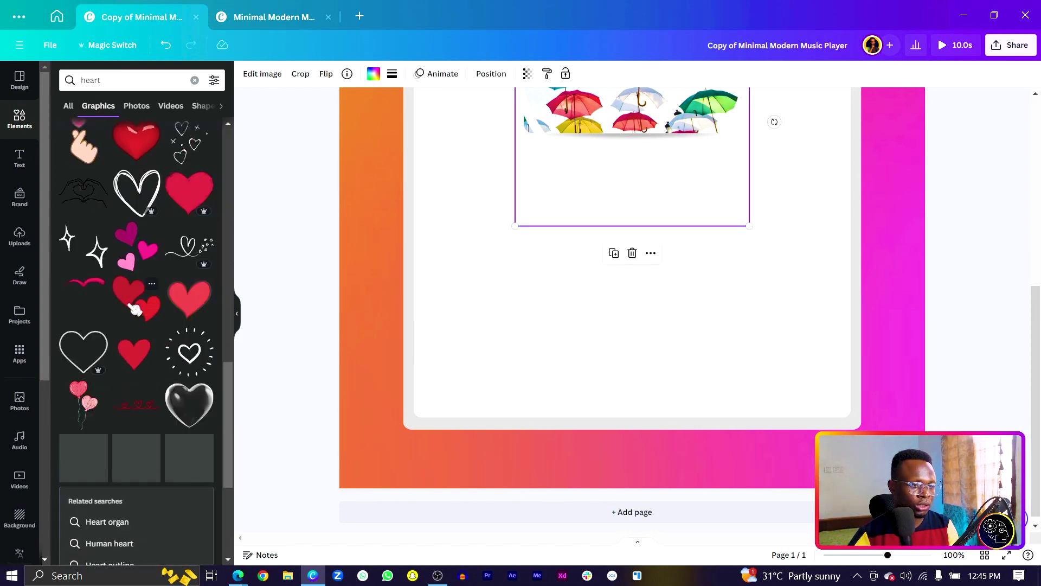
scroll(146, 360, down, 6)
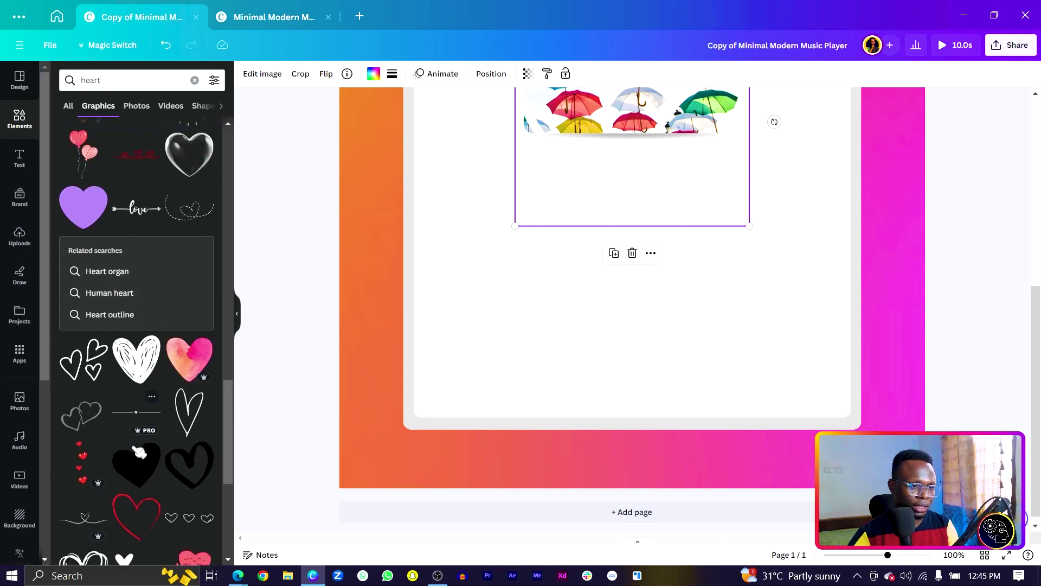
scroll(128, 365, down, 6)
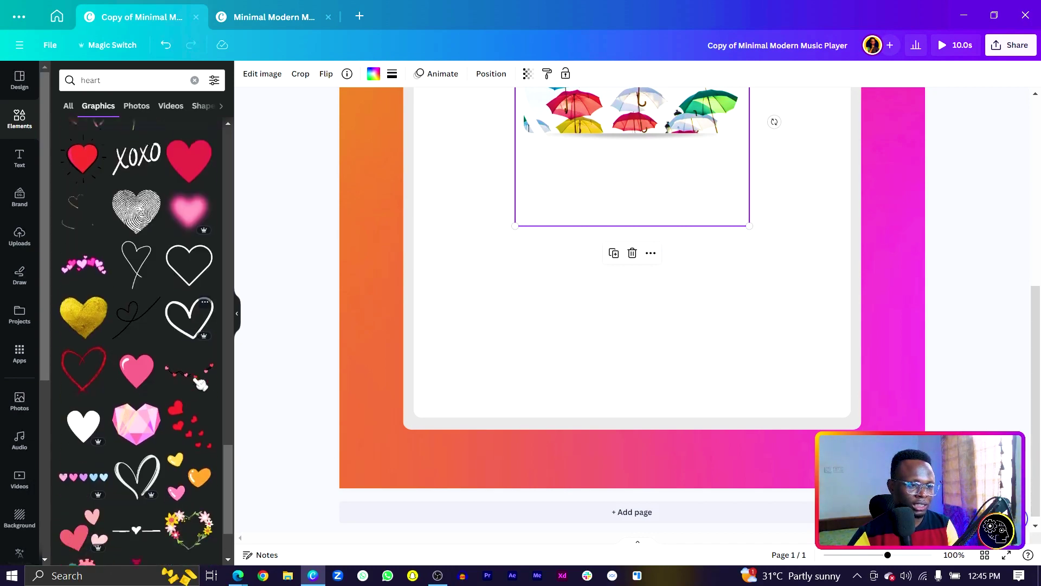
drag(703, 171, 709, 316)
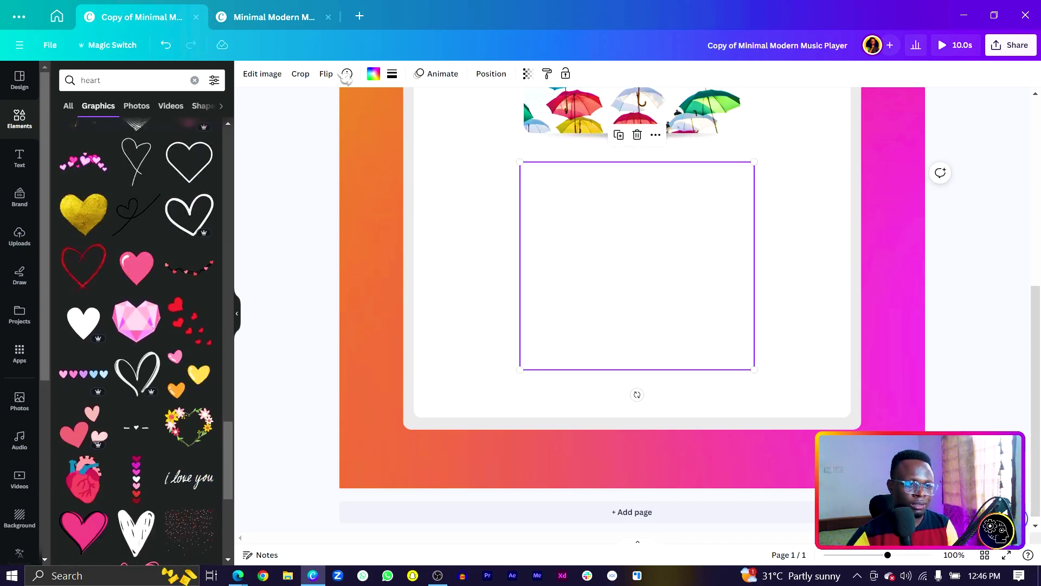
click(374, 74)
click(89, 142)
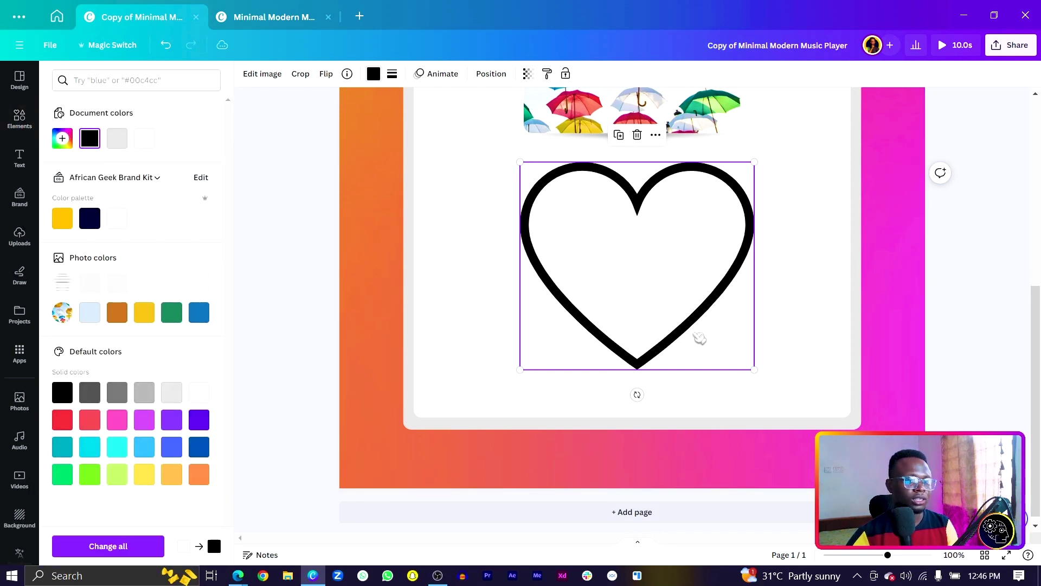
Scale the heart down to icon size and place it just below the photo, in line with the header's down-arrow icon.
drag(753, 162, 554, 388)
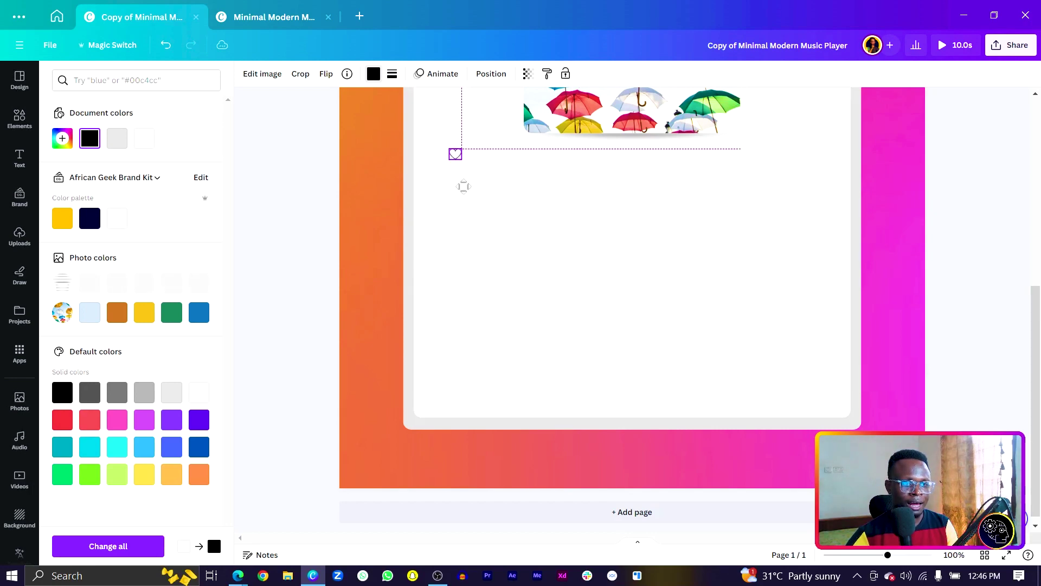
drag(464, 186, 460, 186)
key(ctrl+plus)
scroll(483, 216, up, 6)
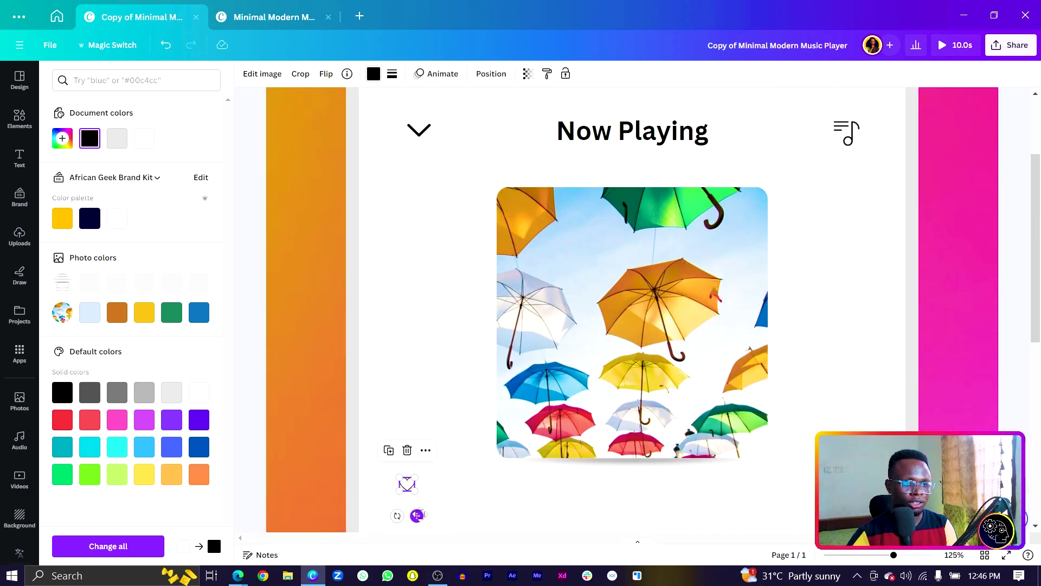
drag(428, 518, 406, 499)
scroll(638, 437, down, 3)
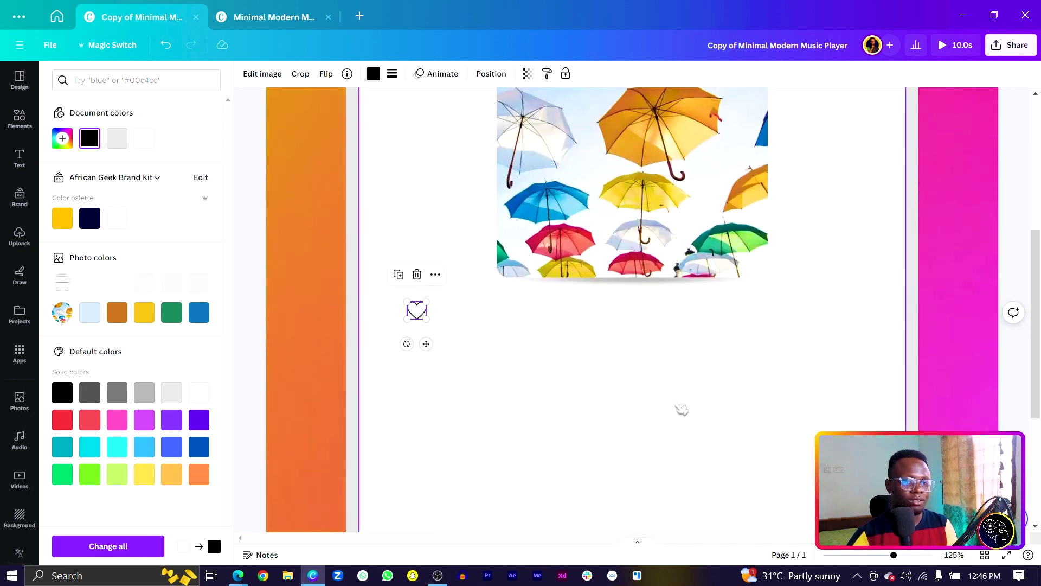
click(772, 378)
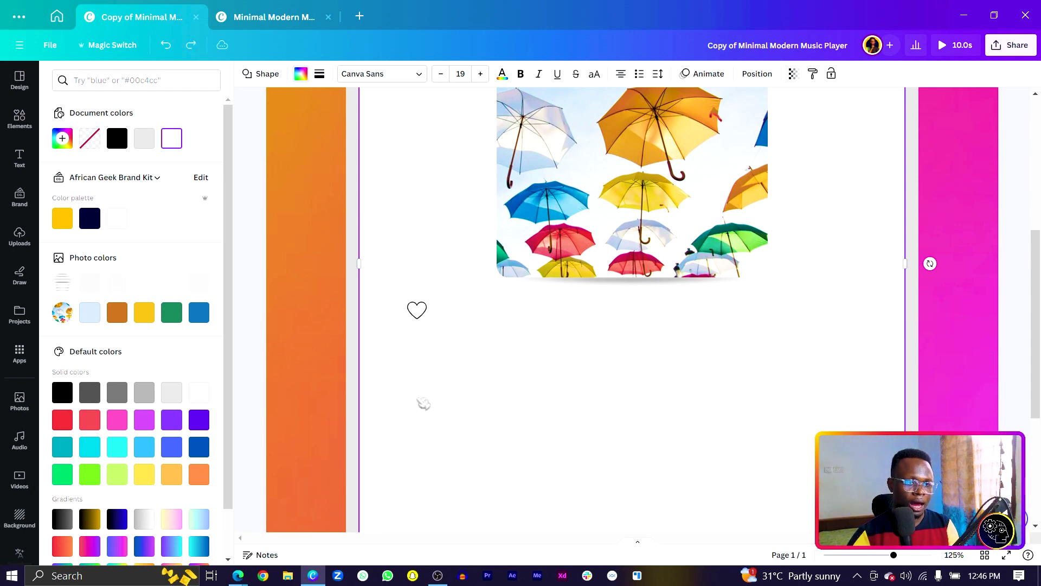
Add a circle shape, position it below the umbrella photo and fill it with black #000000.
click(309, 394)
key(c)
drag(607, 374, 607, 443)
click(305, 74)
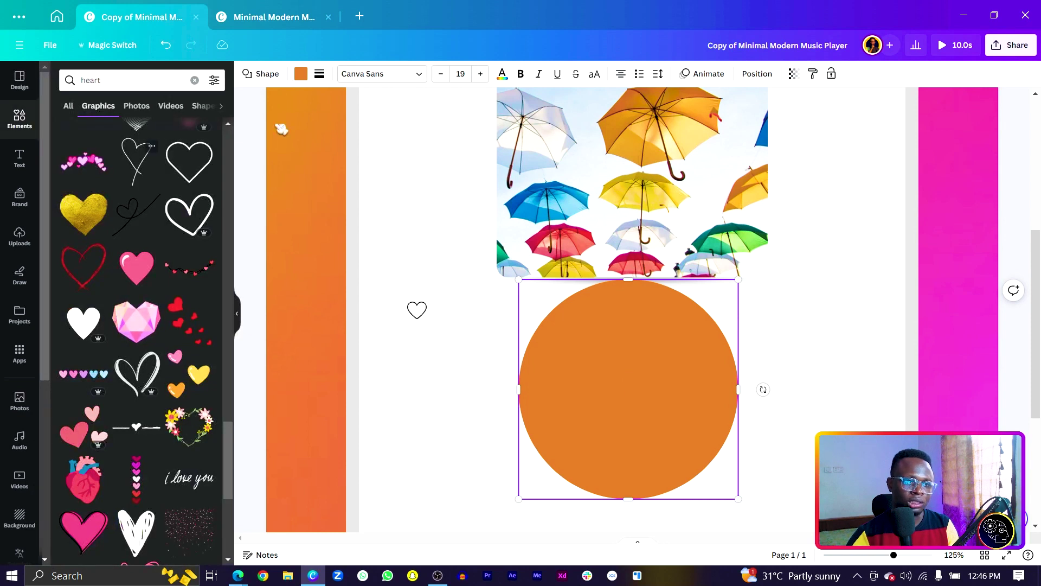
click(300, 74)
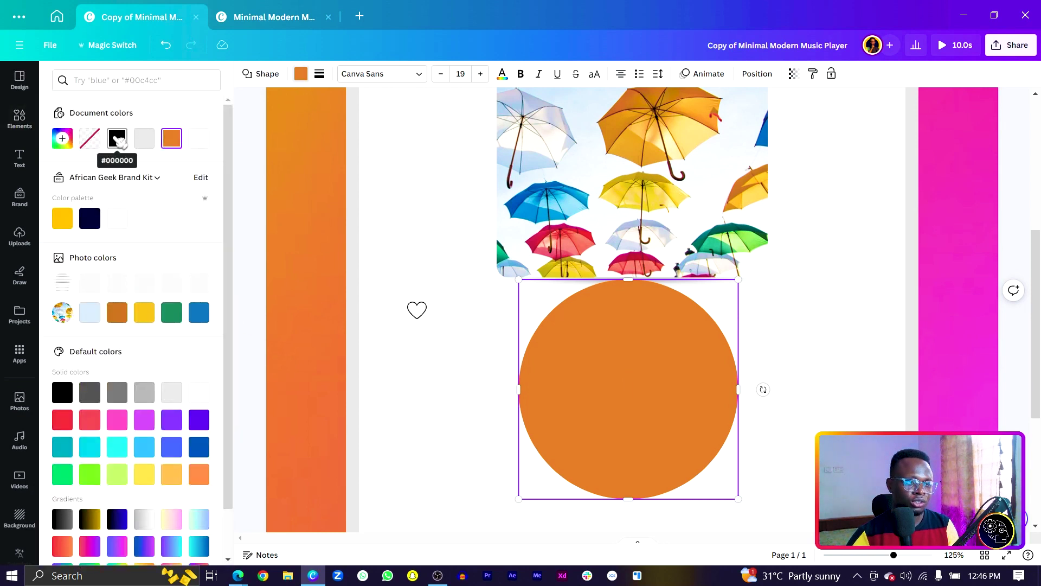
click(118, 139)
Give the circle a thick solid black border and remove its fill so it becomes a ring.
click(321, 76)
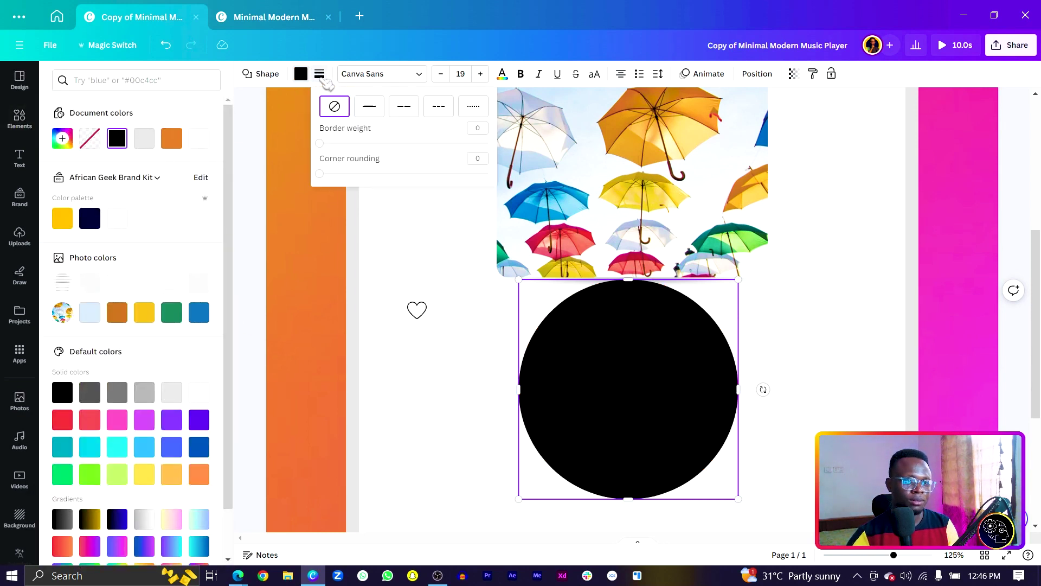
click(372, 109)
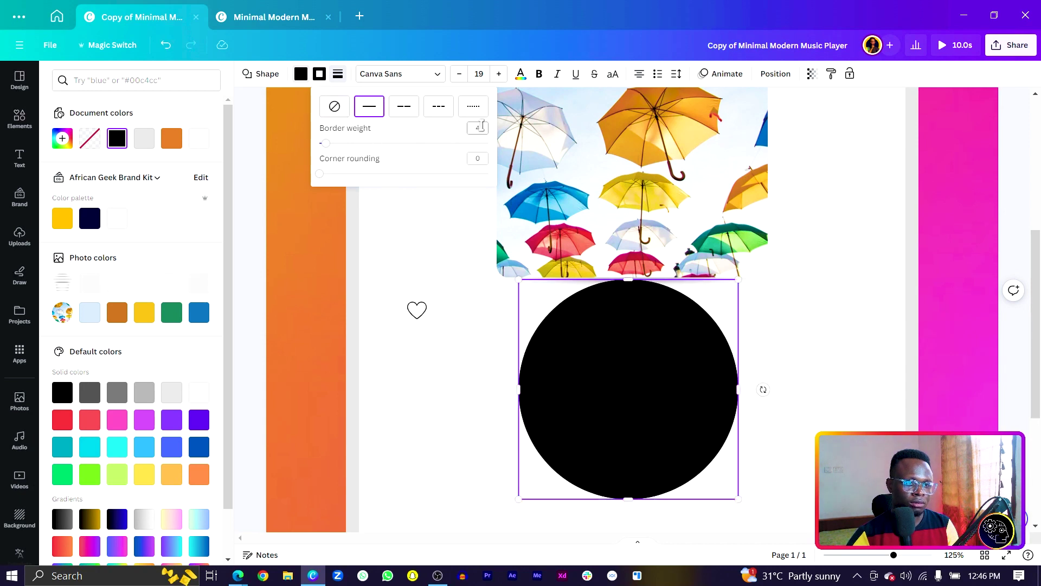
drag(328, 142, 343, 144)
click(301, 75)
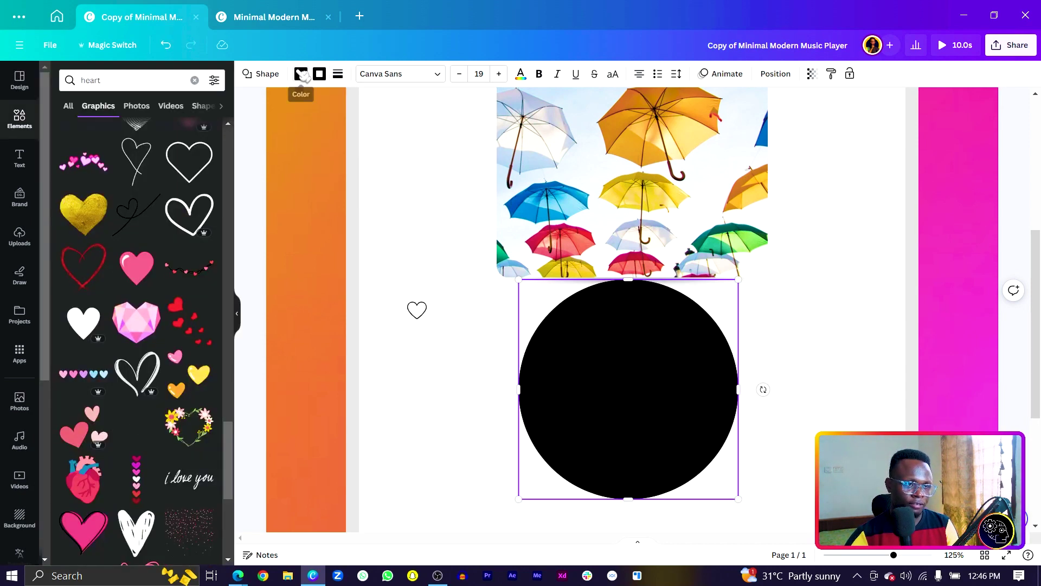
click(301, 74)
click(90, 139)
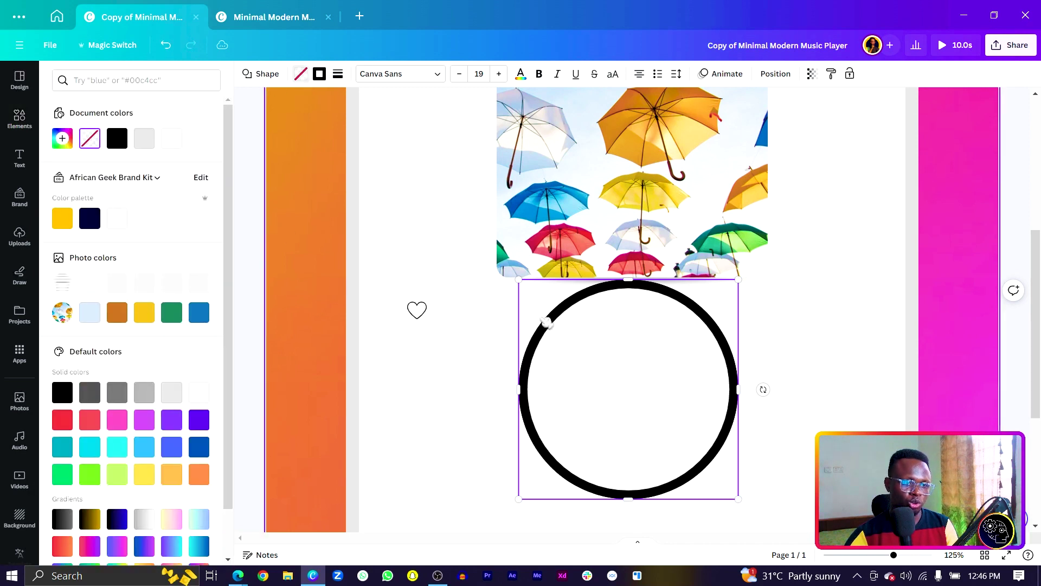
Scale the ring down to a small dot below the photo and duplicate it twice into an evenly spaced row.
drag(727, 343, 536, 491)
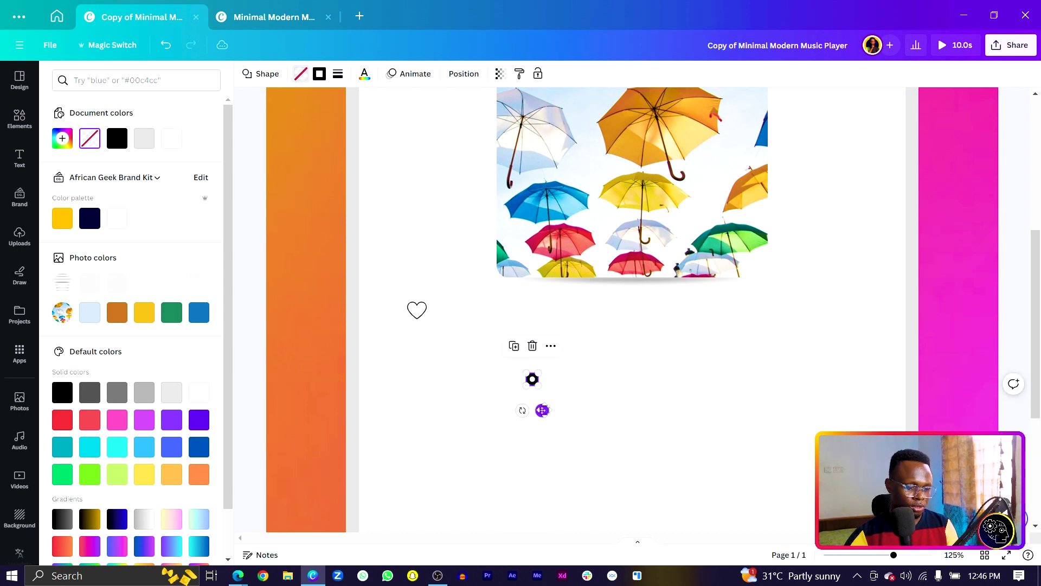
key(ctrl+d)
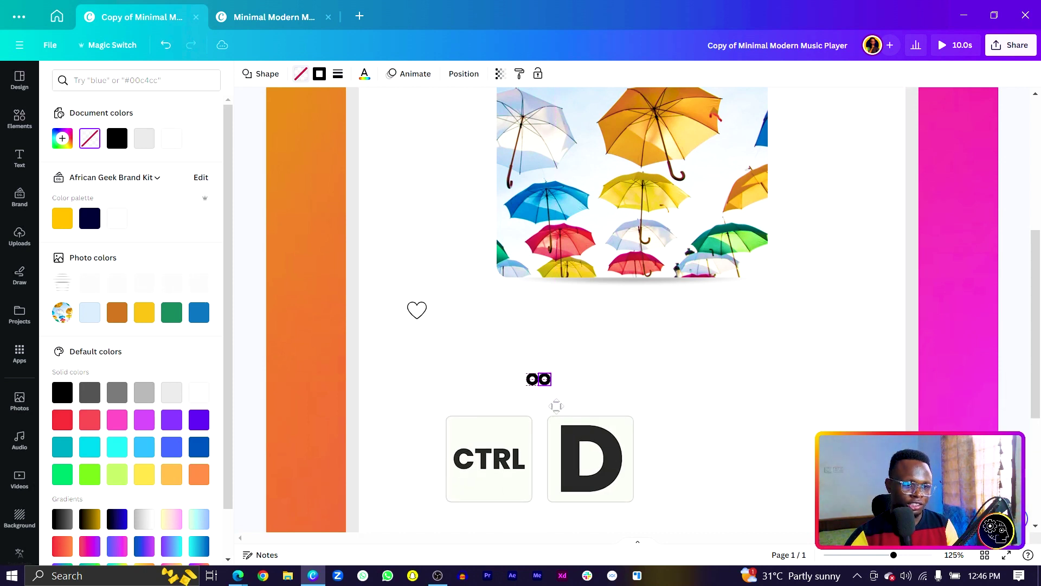
drag(556, 406, 562, 405)
key(ctrl+d)
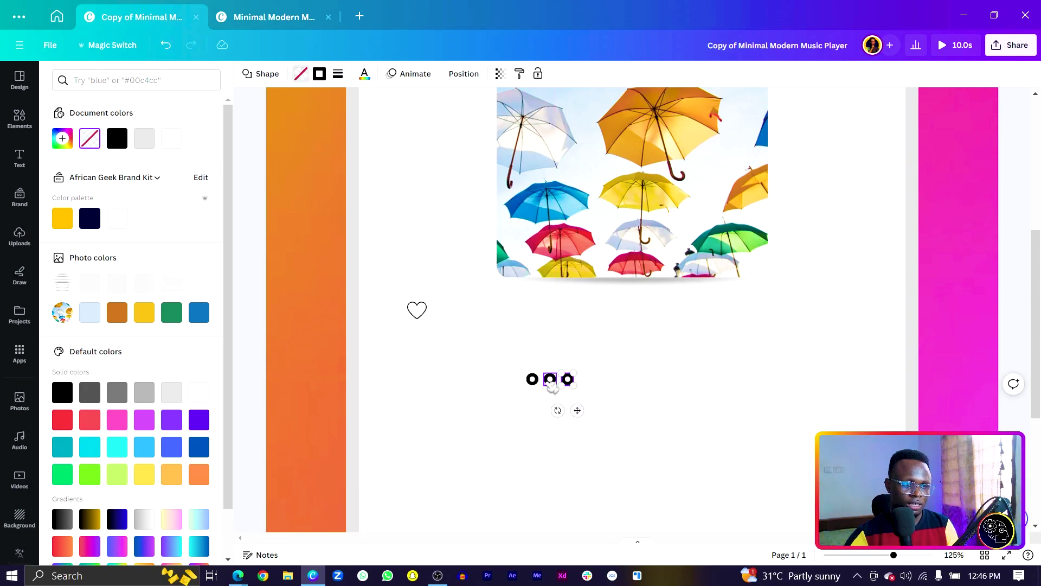
Tighten the spacing between the three small rings and group them into one icon.
shift+click(549, 382)
shift+click(535, 382)
scroll(538, 387, up, 4)
scroll(459, 392, down, 3)
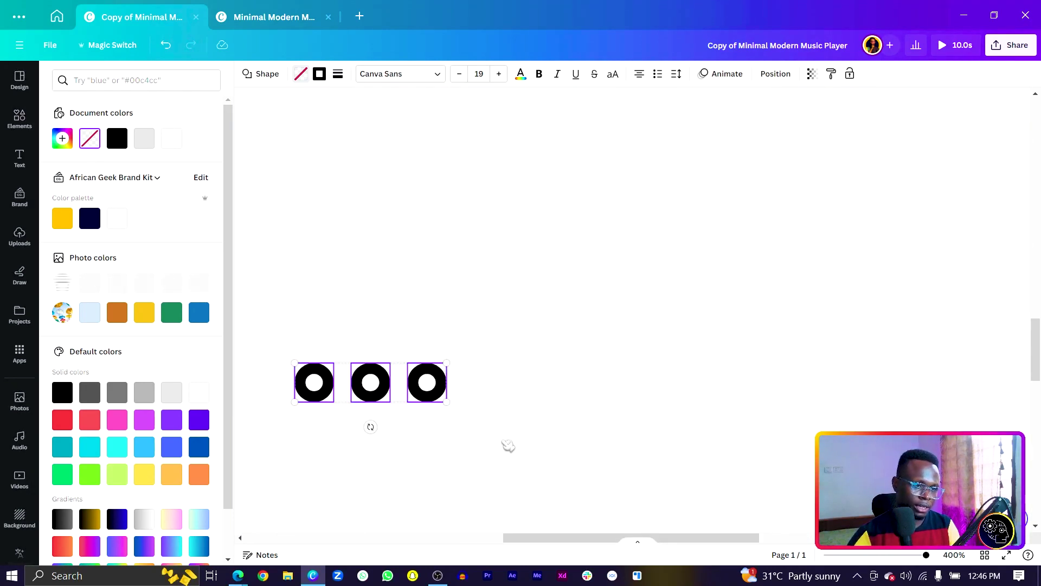
drag(424, 383, 352, 389)
shift+click(360, 396)
key(ctrl+g)
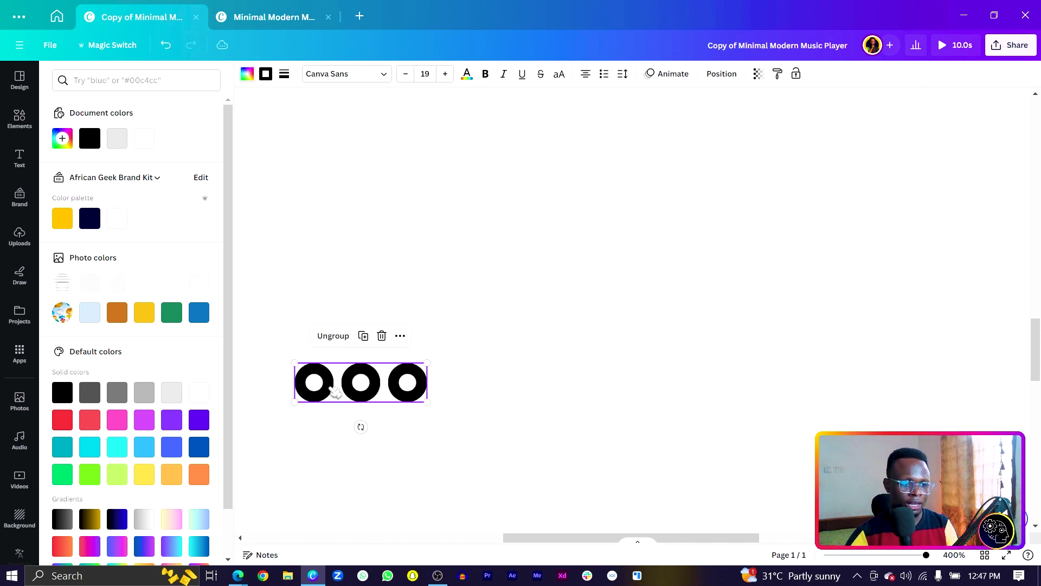
Move the three-ring icon to the card's right side, level with the heart icon below the umbrella photo.
key(ctrl+minus)
key(ctrl+minus)
key(ctrl+minus)
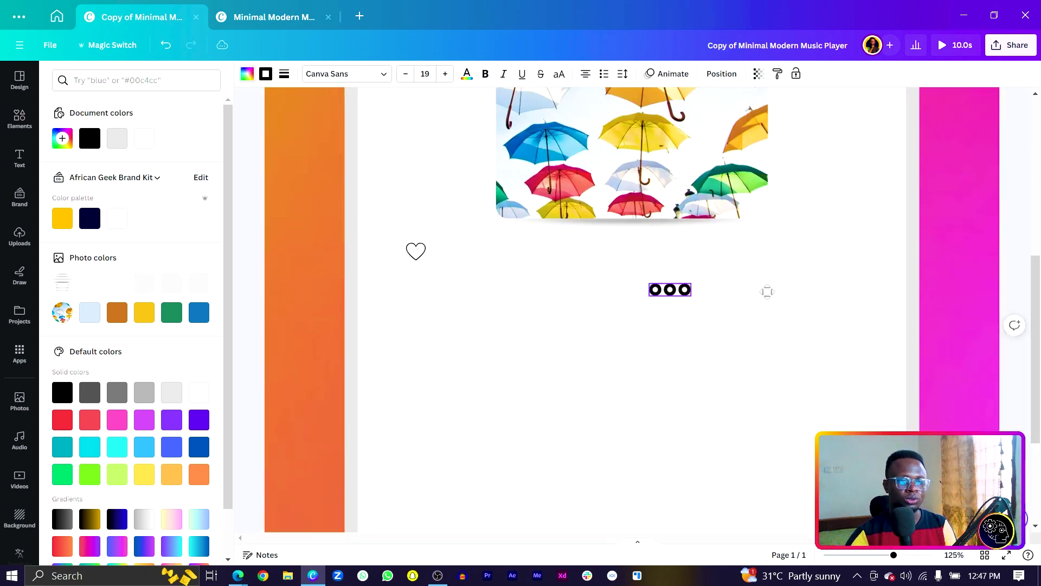
drag(767, 291, 828, 281)
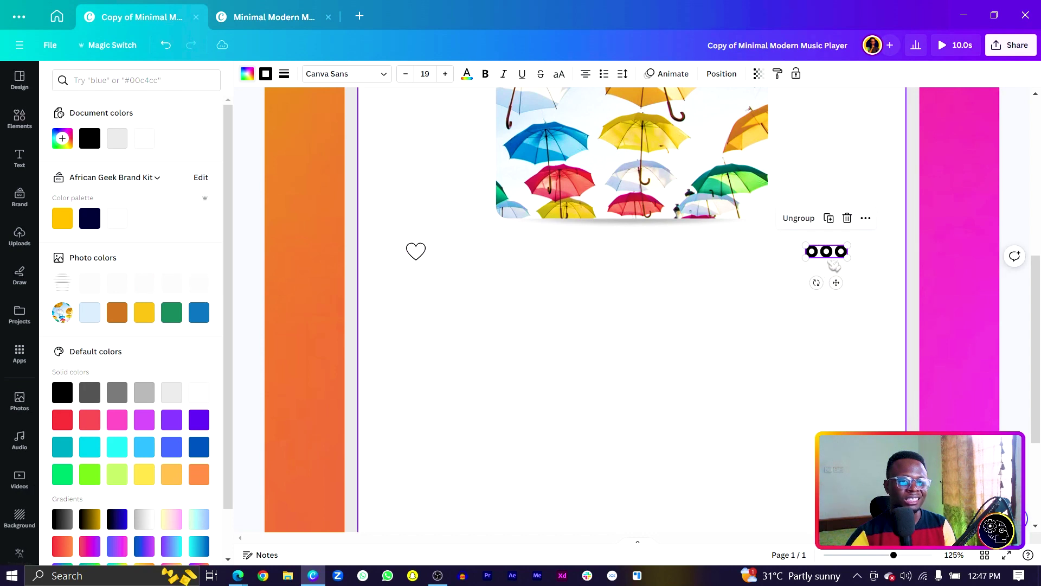
Set the rings' border weight to 3 and scale the three-ring icon down.
click(284, 75)
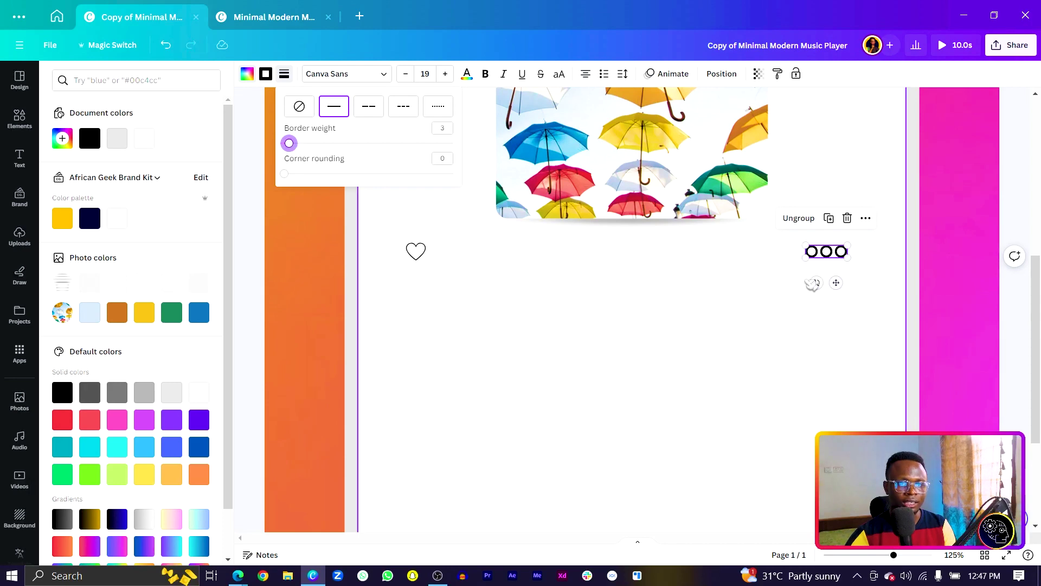
click(808, 258)
key(ctrl+plus)
key(ctrl+plus)
key(ctrl+plus)
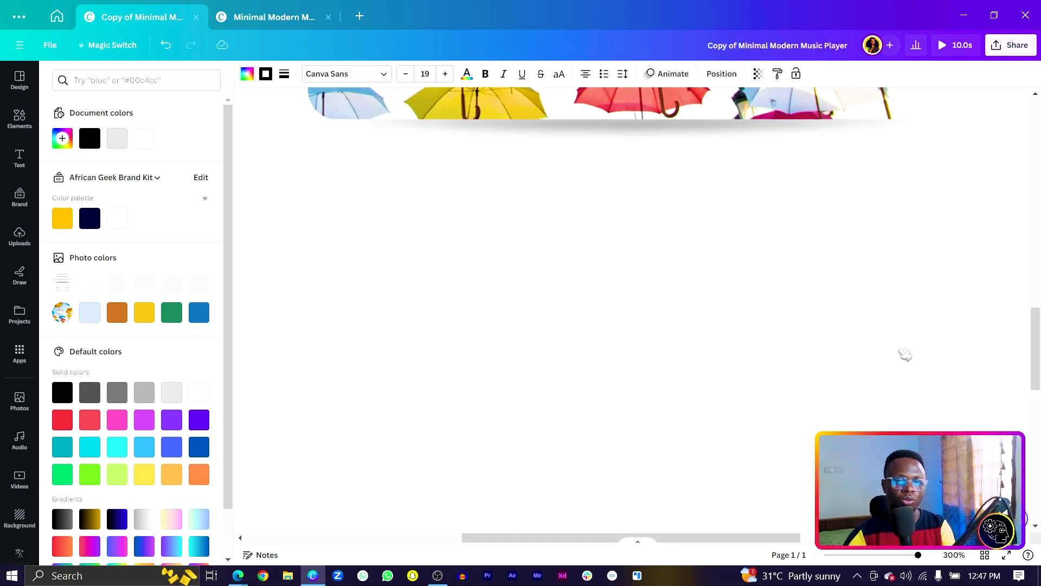
drag(762, 539, 915, 538)
scroll(781, 296, up, 3)
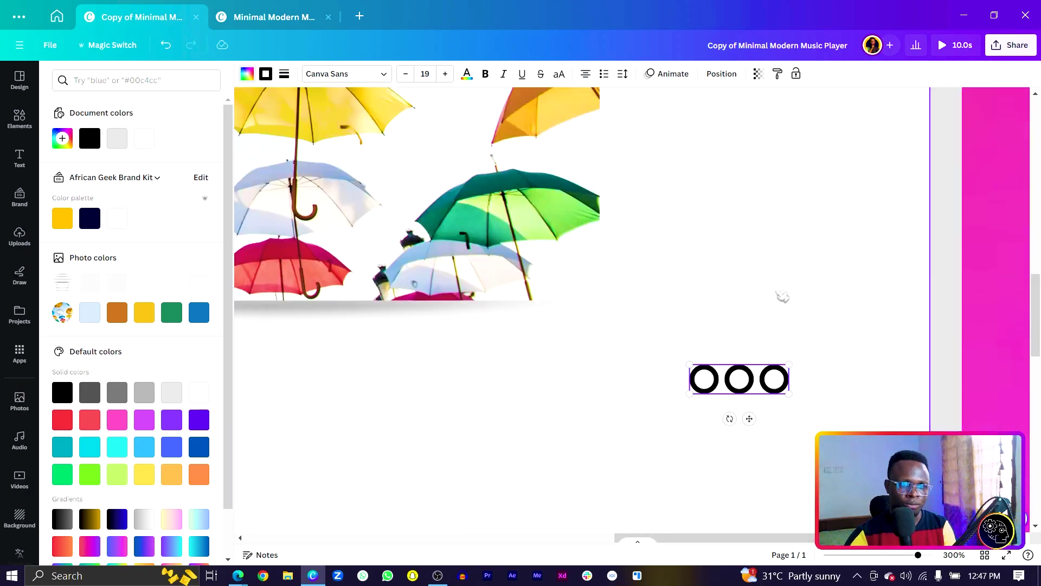
drag(788, 389, 797, 409)
scroll(797, 408, down, 5)
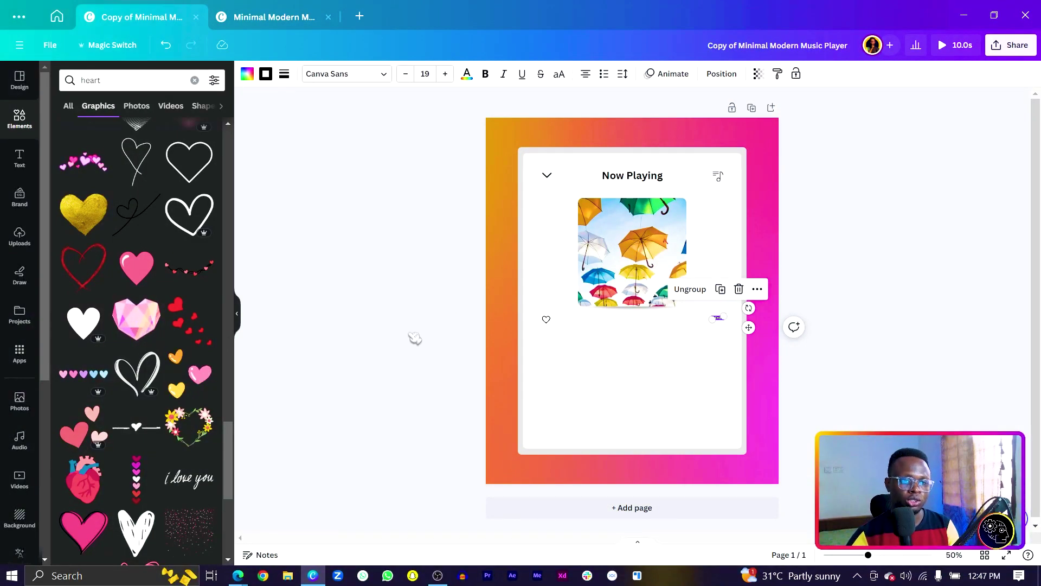
Duplicate the "Now Playing" text, center the copy below the photo and change its wording to "Alpha Male".
click(415, 338)
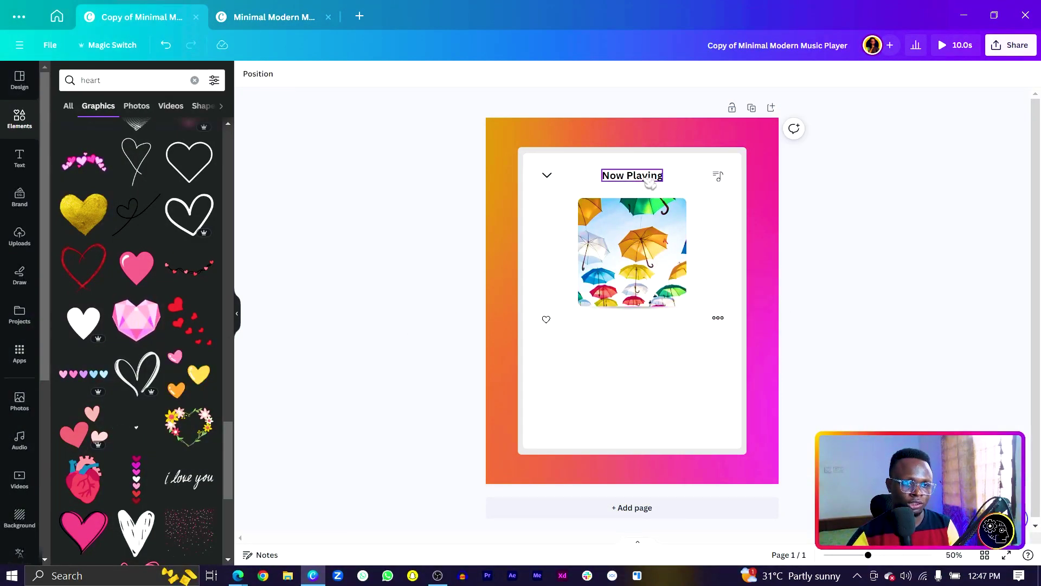
drag(650, 185, 658, 195)
drag(656, 186, 651, 326)
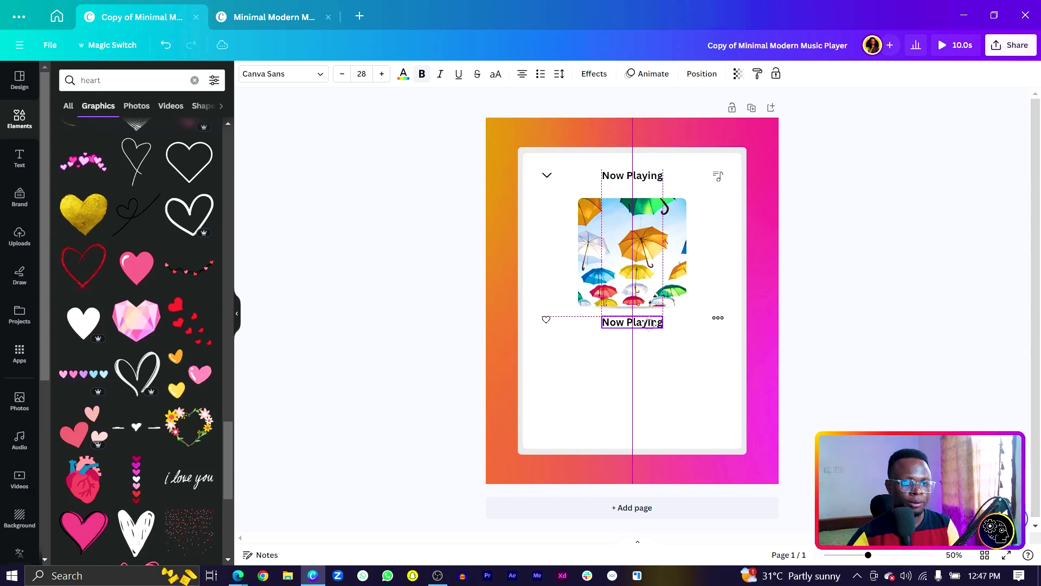
ctrl+scroll(651, 326, up, 5)
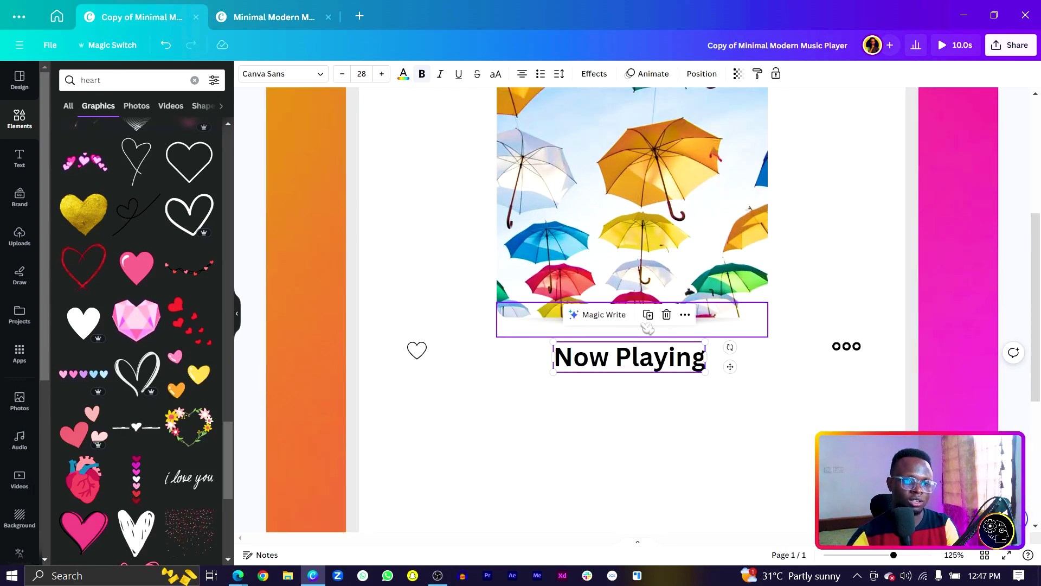
double_click(637, 353)
text(Alpha Male)
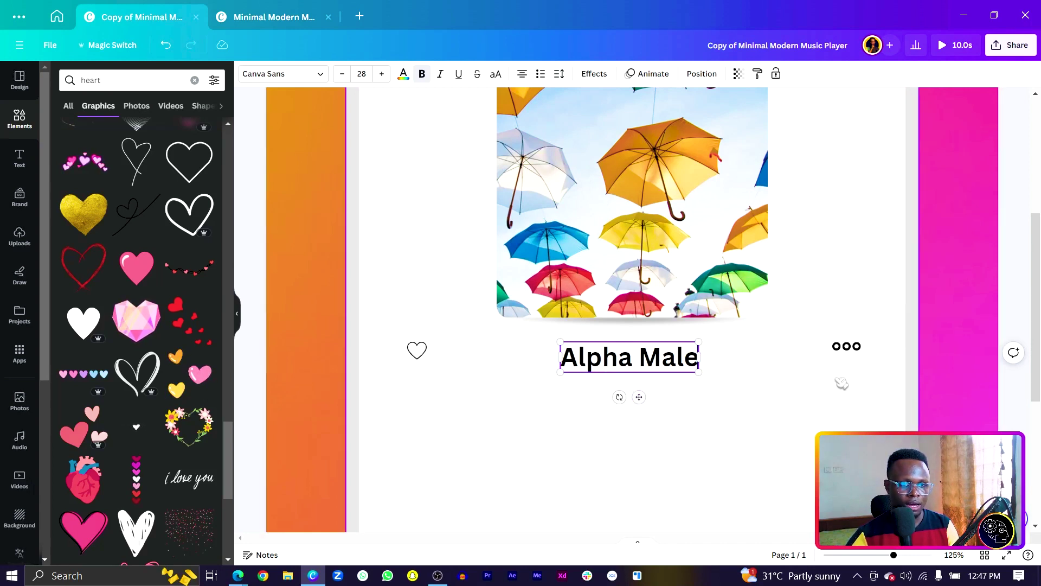
Lower the three-ring and heart icons so they line up vertically with the "Alpha Male" title.
drag(851, 356, 850, 369)
click(416, 349)
drag(416, 349, 417, 356)
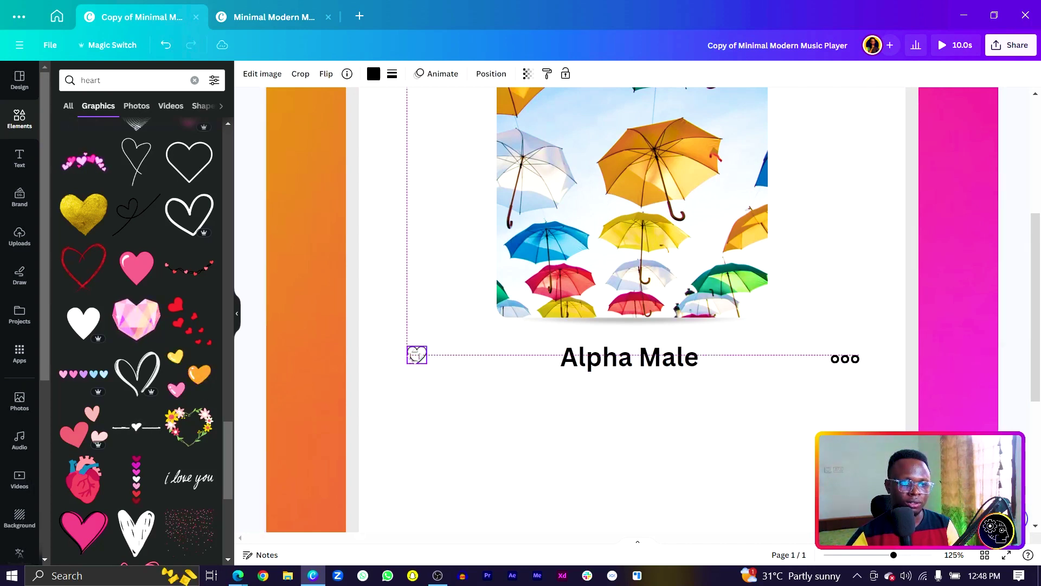
Duplicate the "Alpha Male" title, place the copy directly beneath it and change its text to "African Geek".
click(655, 355)
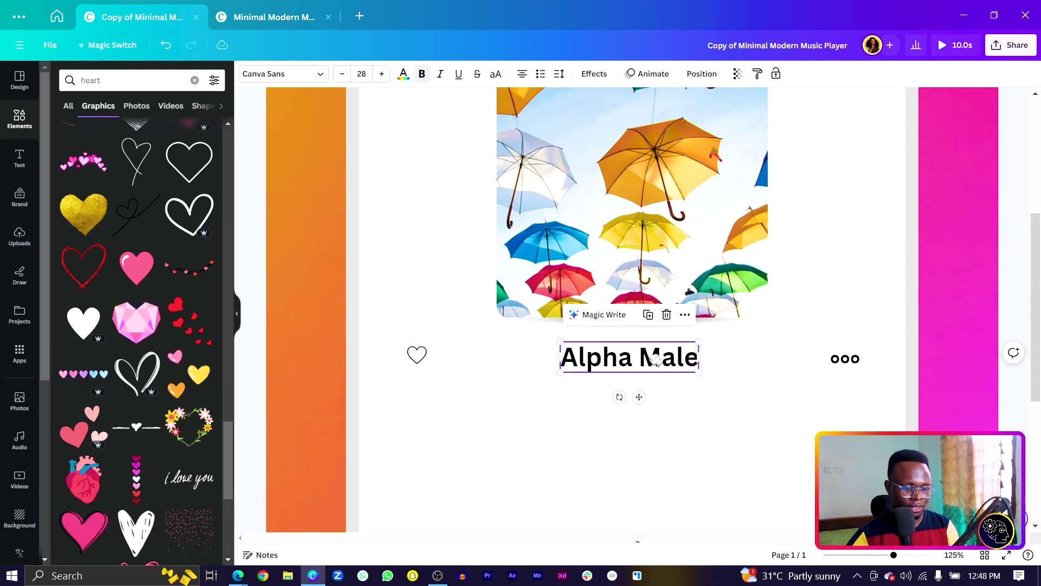
key(ctrl+d)
mouse_move(654, 384)
mouse_down()
mouse_move(636, 386)
mouse_move(644, 401)
mouse_up()
double_click(644, 401)
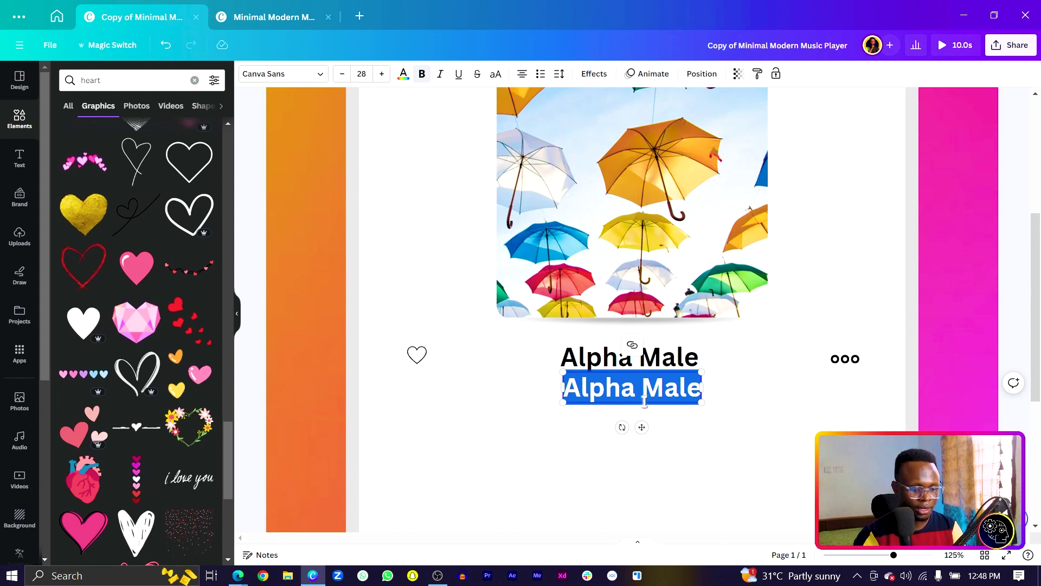
text(Ben)
double_click(644, 402)
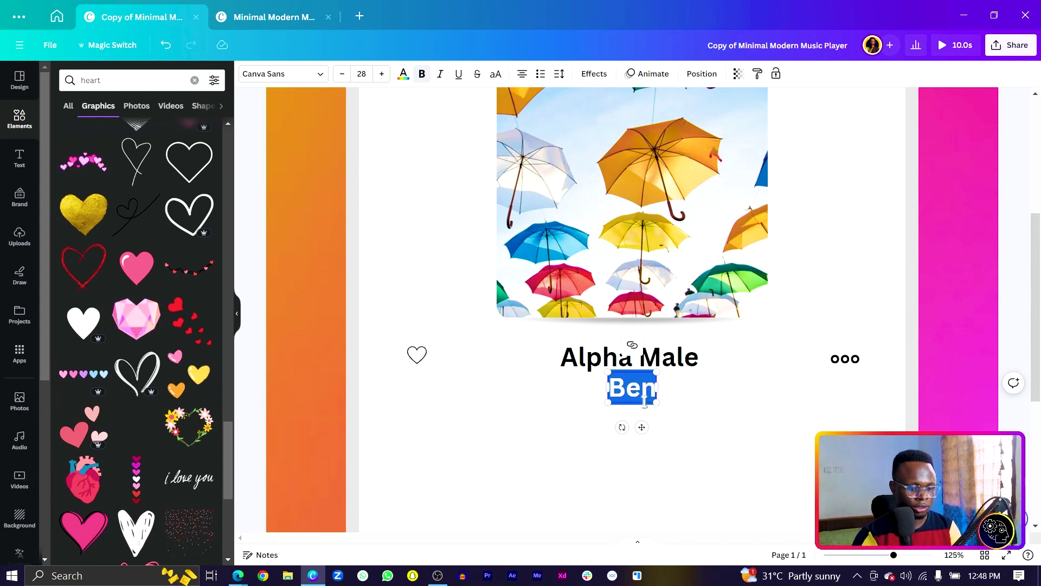
text(African g)
key(BackSpace)
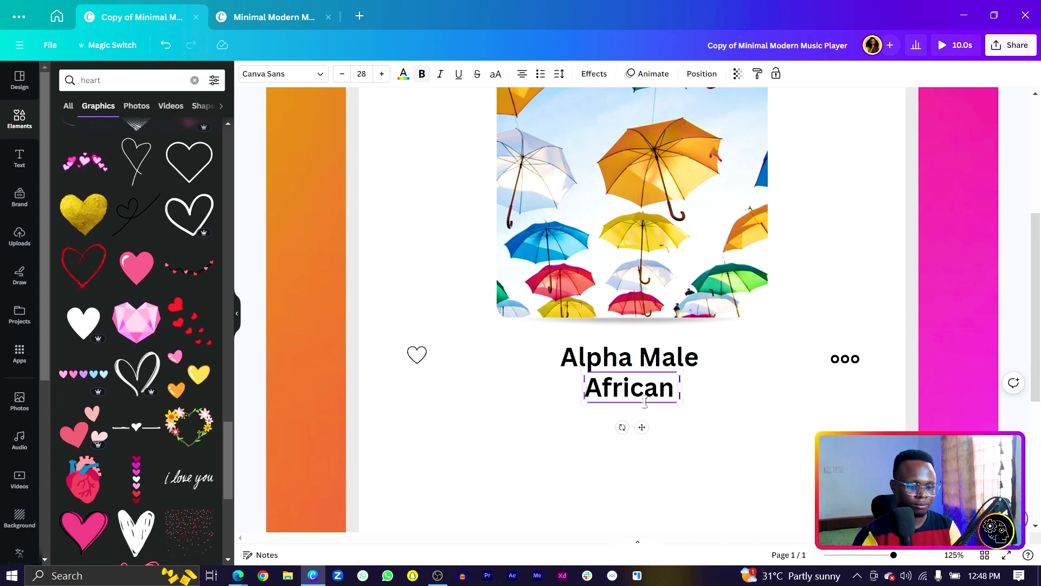
text(Geek)
key(ctrl+a)
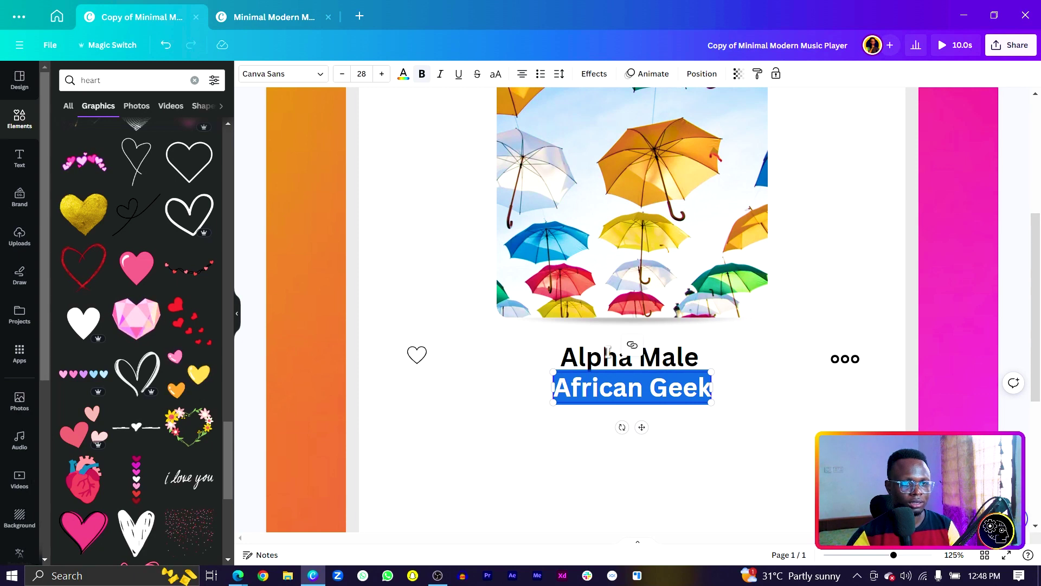
Remove bold from the "African Geek" line, set its font to Poppins Light and scale it down to size 17.5.
click(422, 74)
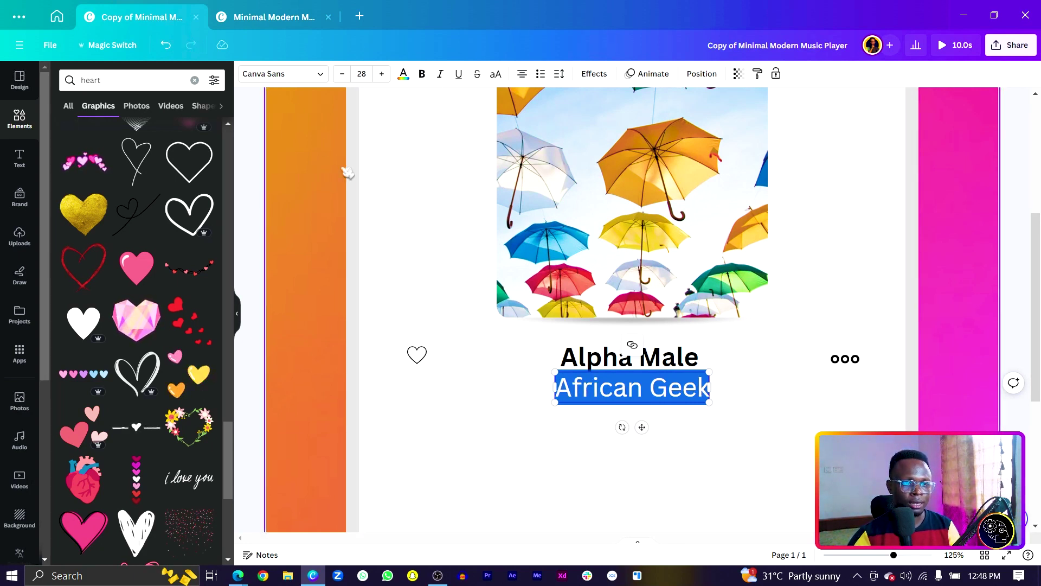
click(295, 80)
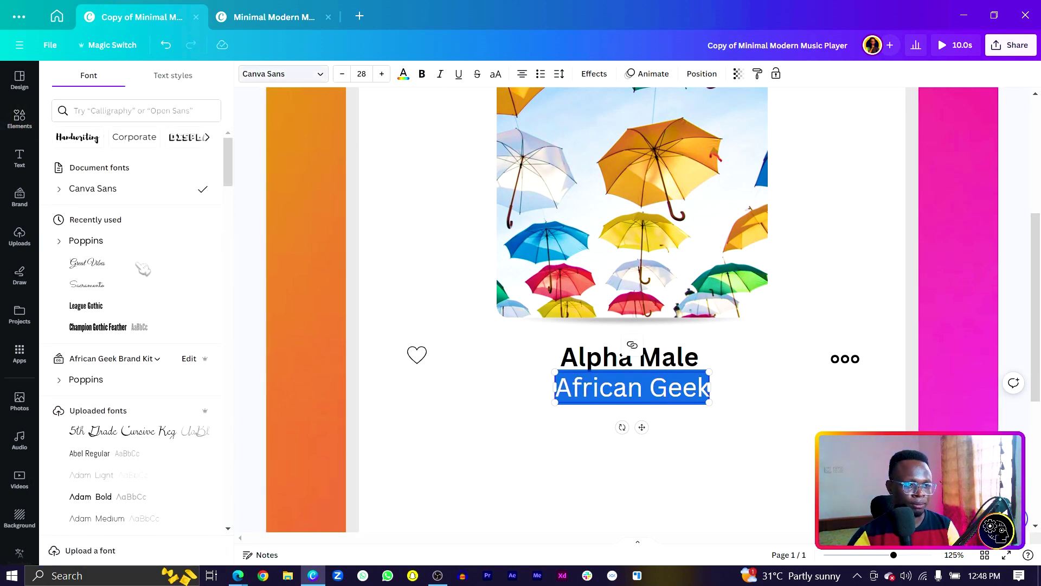
click(68, 240)
click(88, 305)
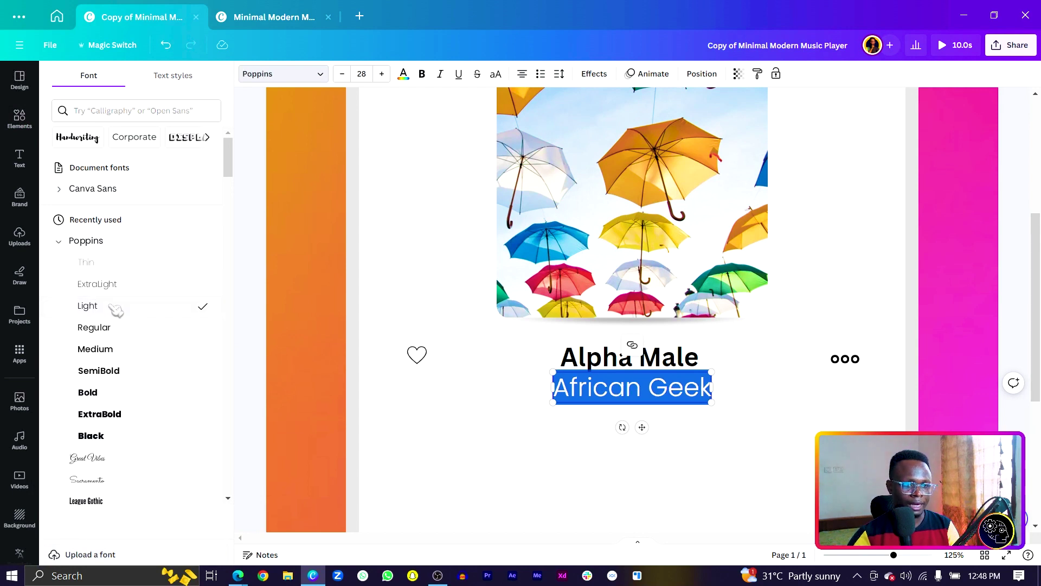
drag(549, 403, 583, 398)
Center the "Alpha Male" title horizontally on the page.
click(702, 74)
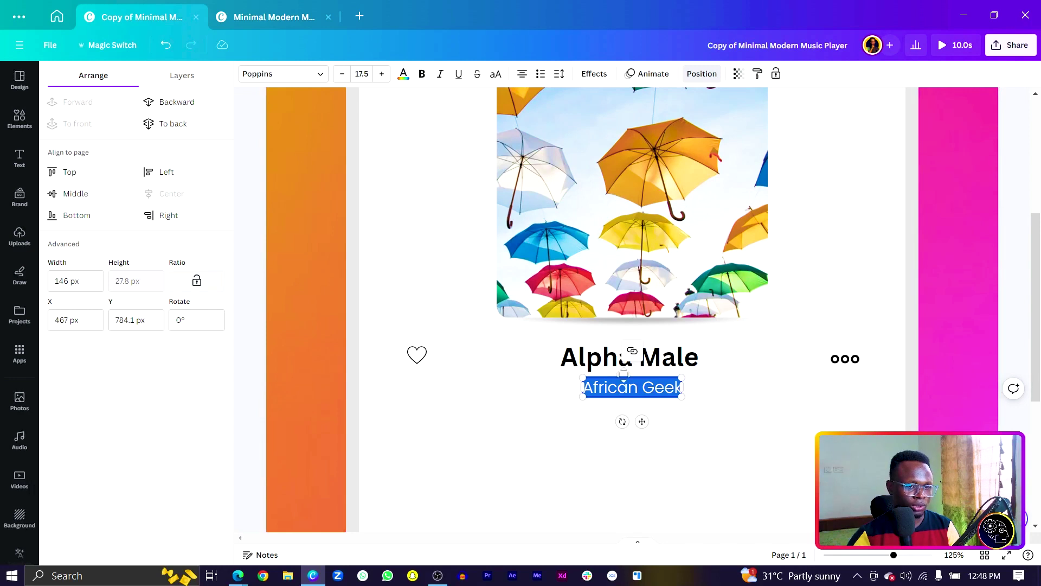
click(585, 357)
click(510, 425)
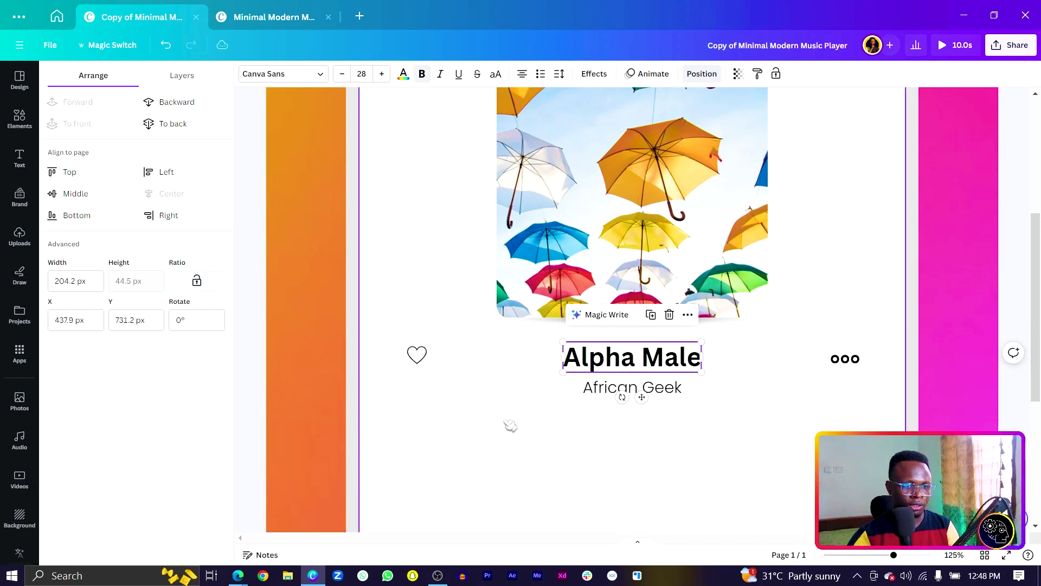
Nudge the "African Geek" line upward, closer to the "Alpha Male" title, to a Y position of 774.7 px.
click(601, 389)
key(Up)
key(Up)
key(Up)
key(Up)
key(Up)
key(Up)
key(Up)
key(Up)
key(Up)
key(Up)
key(Up)
key(Up)
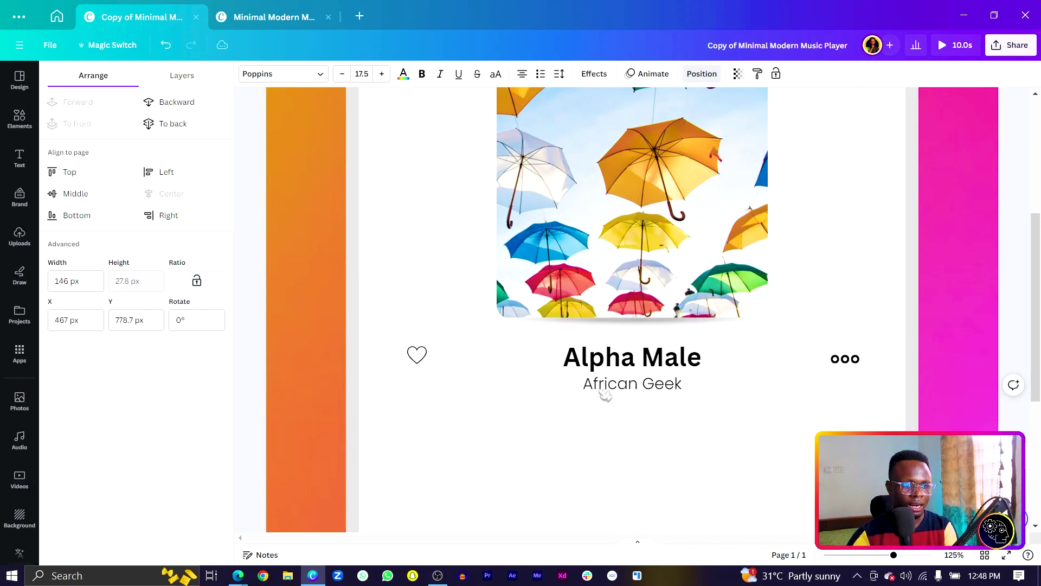
Change the "African Geek" text color to the light gray default swatch.
double_click(625, 389)
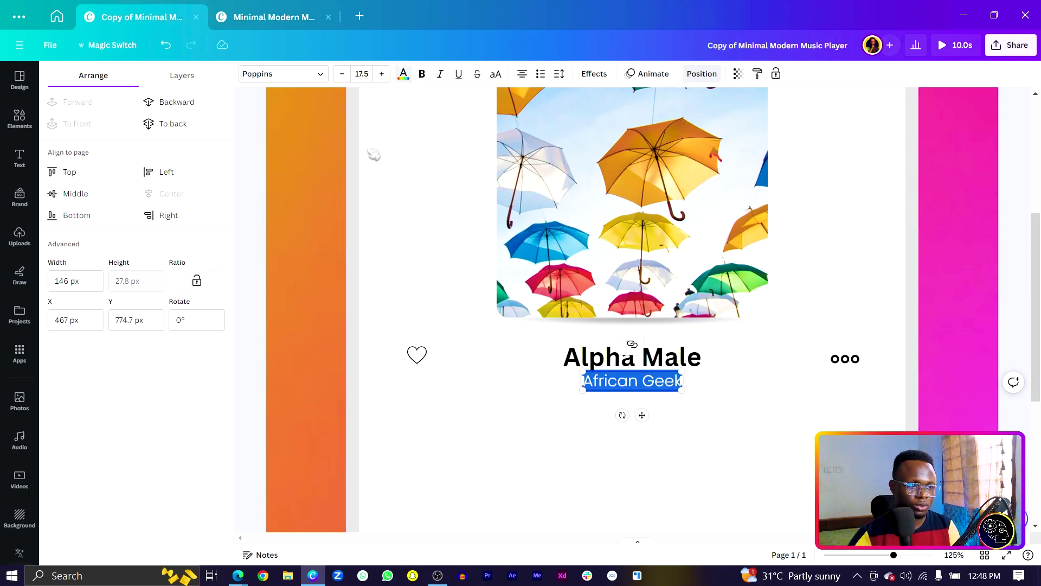
click(403, 74)
click(144, 392)
click(594, 462)
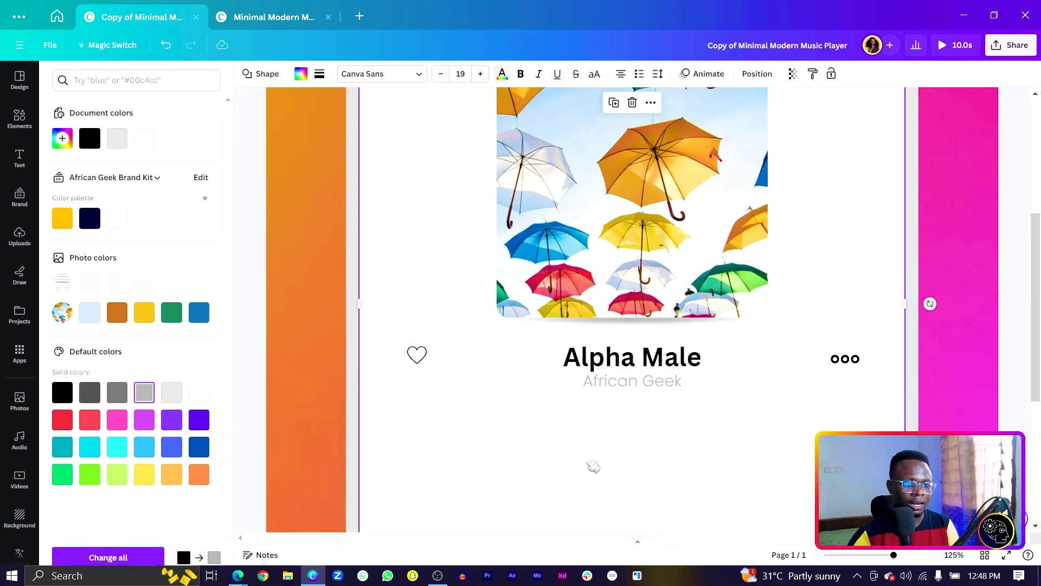
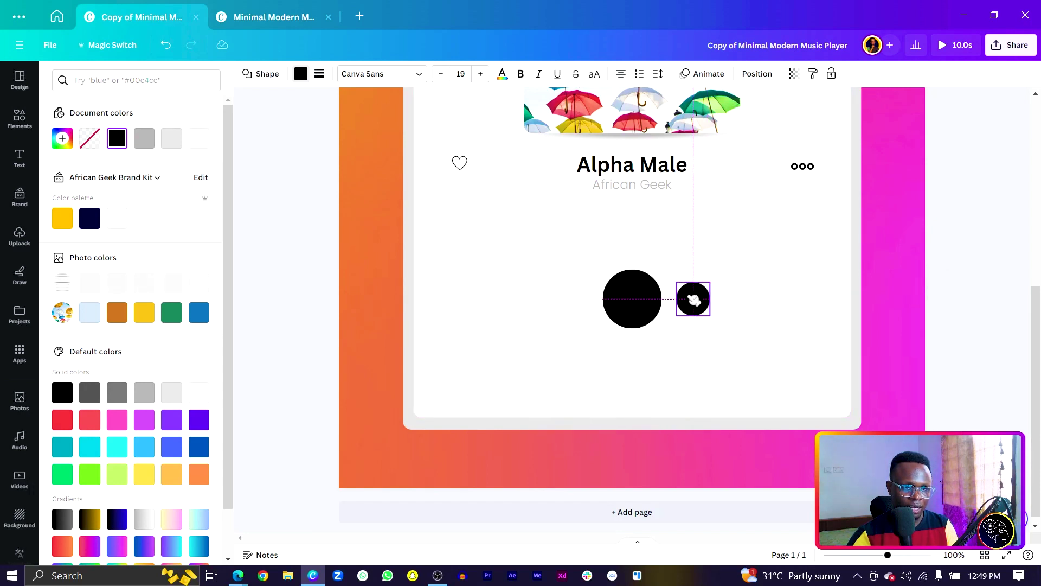
Duplicate the small black circle and place the copy level on the opposite side of the large circle.
key(ctrl+d)
drag(764, 308, 573, 302)
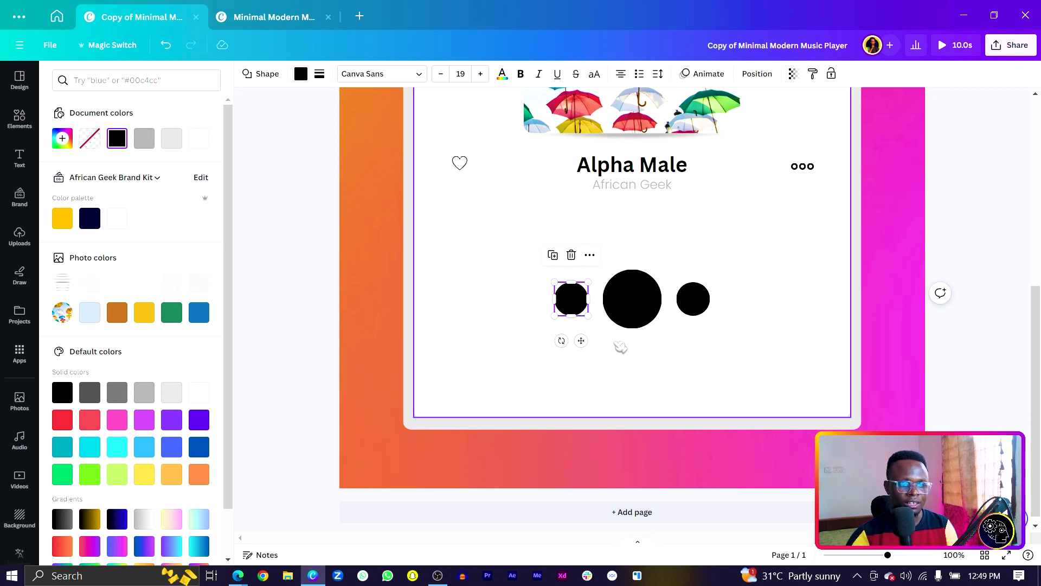
click(593, 372)
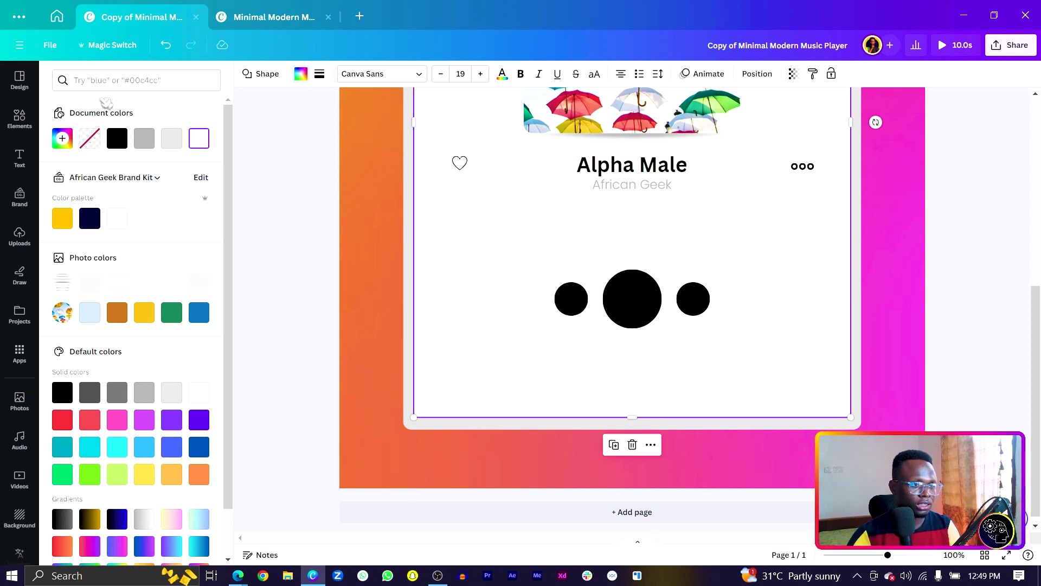
Search the elements for a triangle, add the Triangle shape and move it near the black circles.
click(20, 118)
click(127, 79)
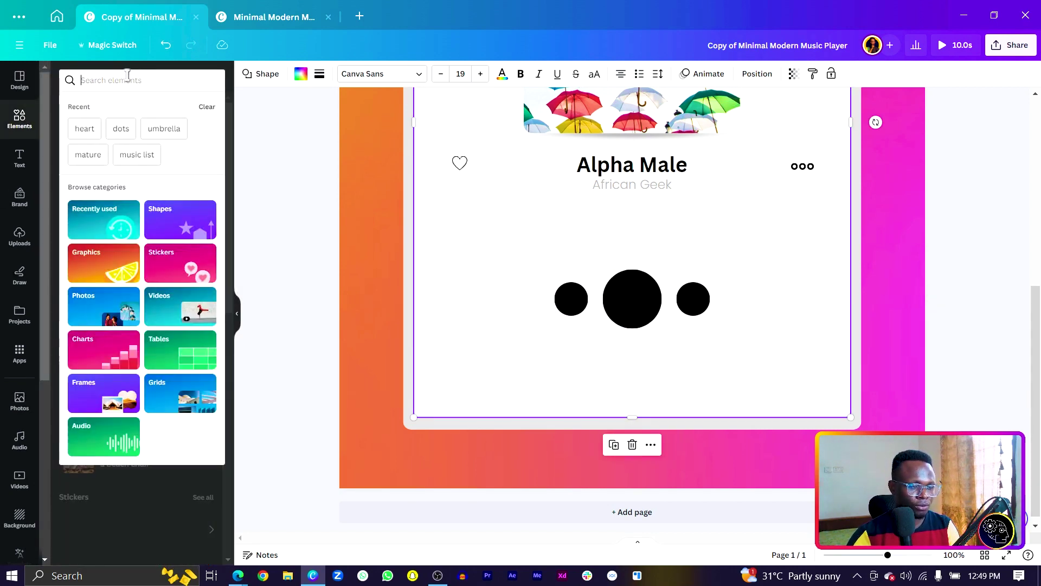
text(trian)
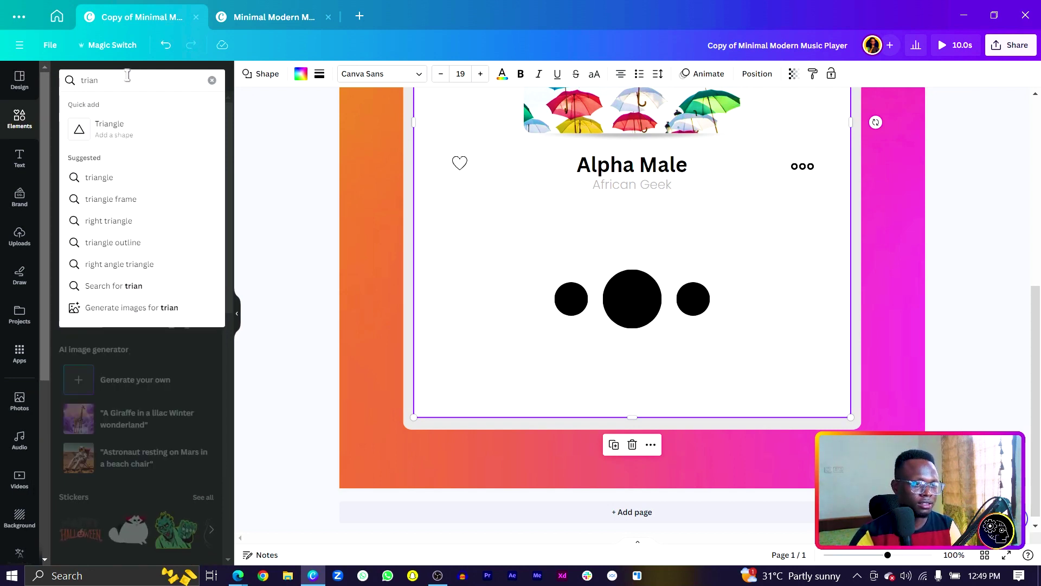
click(130, 139)
drag(604, 172, 513, 283)
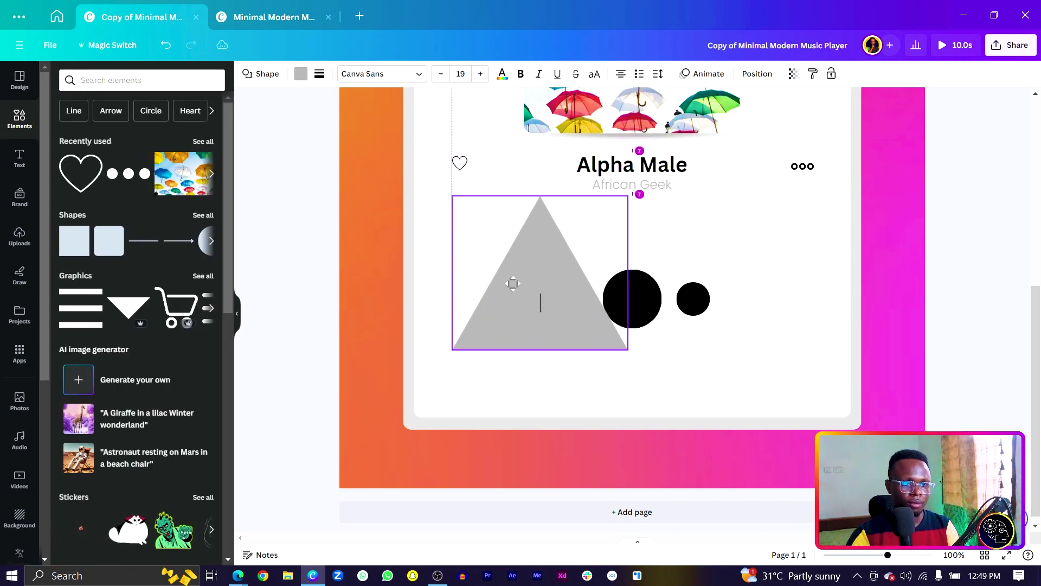
Set the triangle's corner rounding to 35 and rotate it 90 degrees.
click(319, 74)
drag(320, 174, 382, 176)
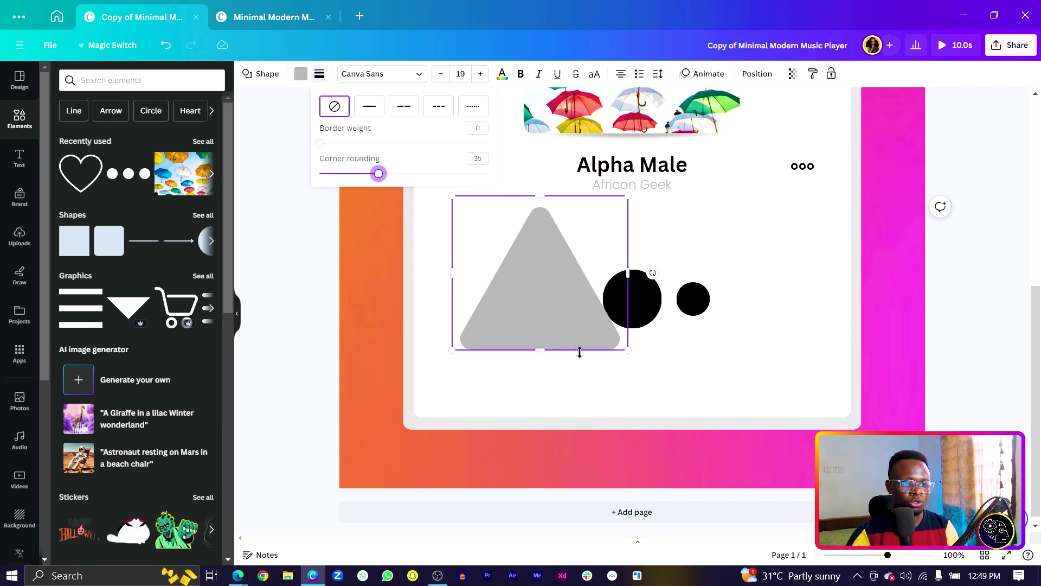
click(757, 74)
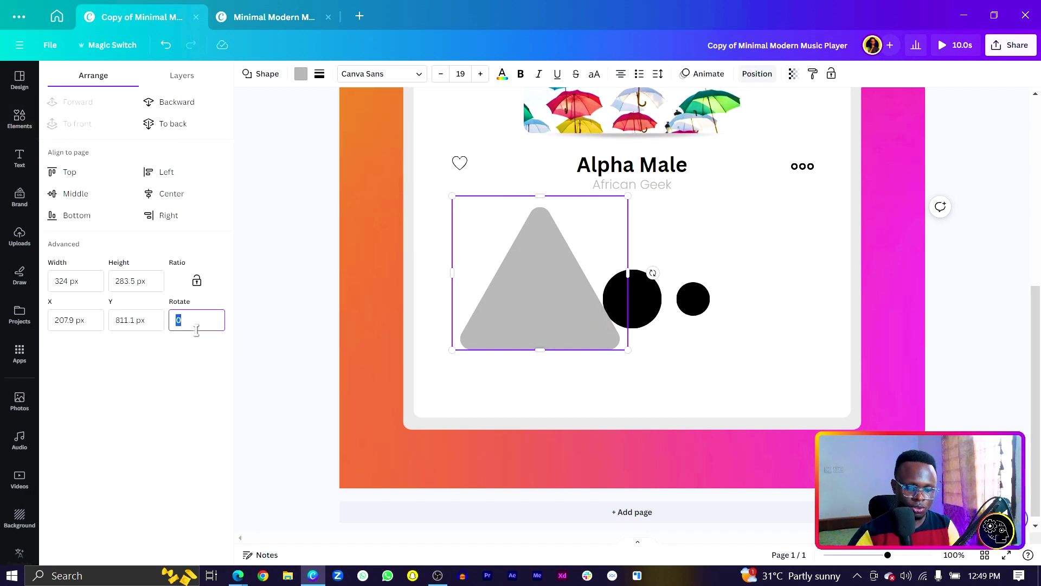
text(90)
key(Return)
Shrink the triangle to about 82 by 72 px, place it inside the large black circle and set its corner rounding to 13.
drag(617, 185, 521, 293)
click(319, 74)
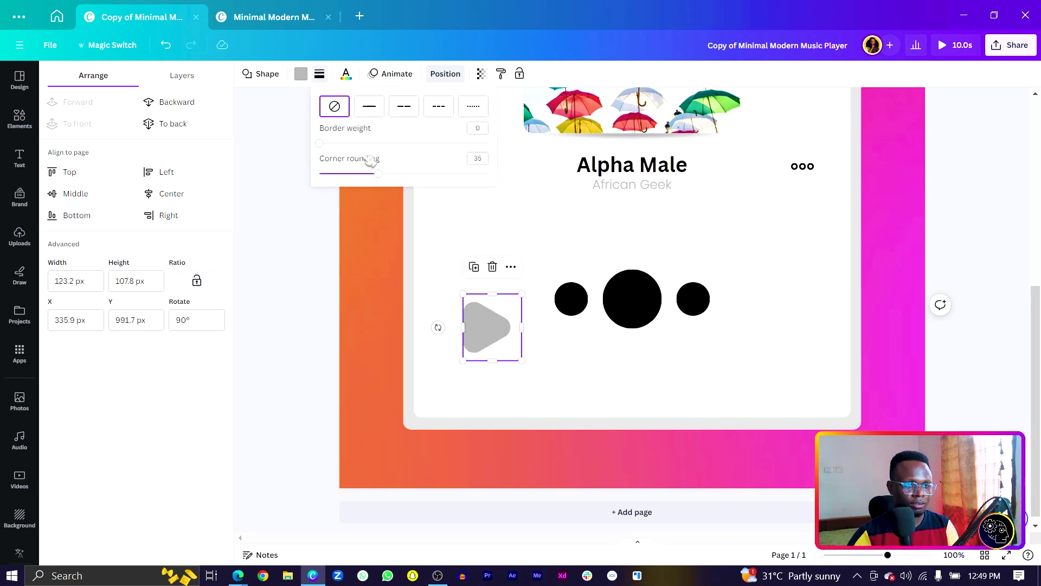
drag(488, 327, 629, 307)
click(319, 74)
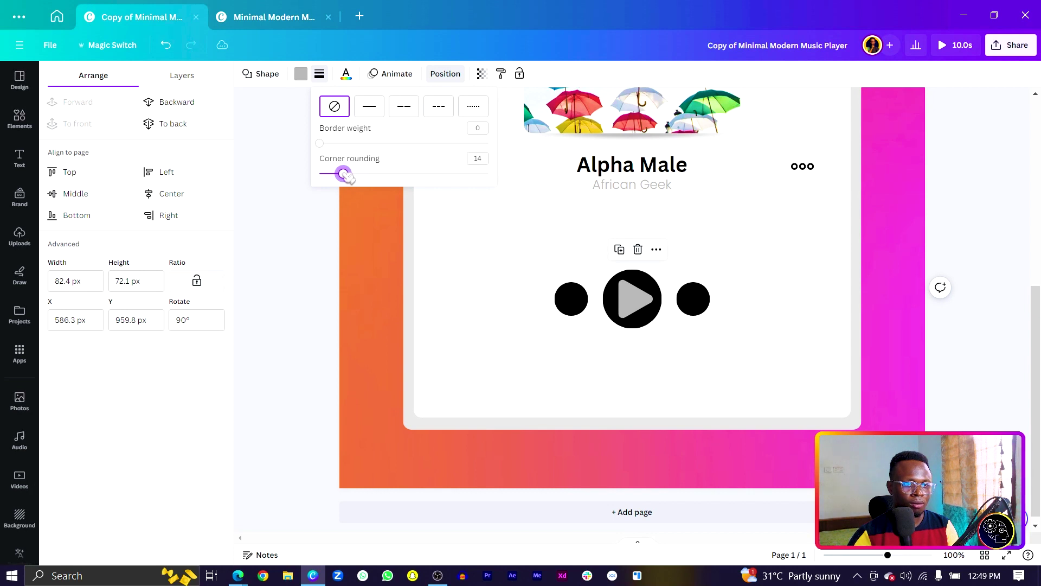
drag(345, 175, 342, 174)
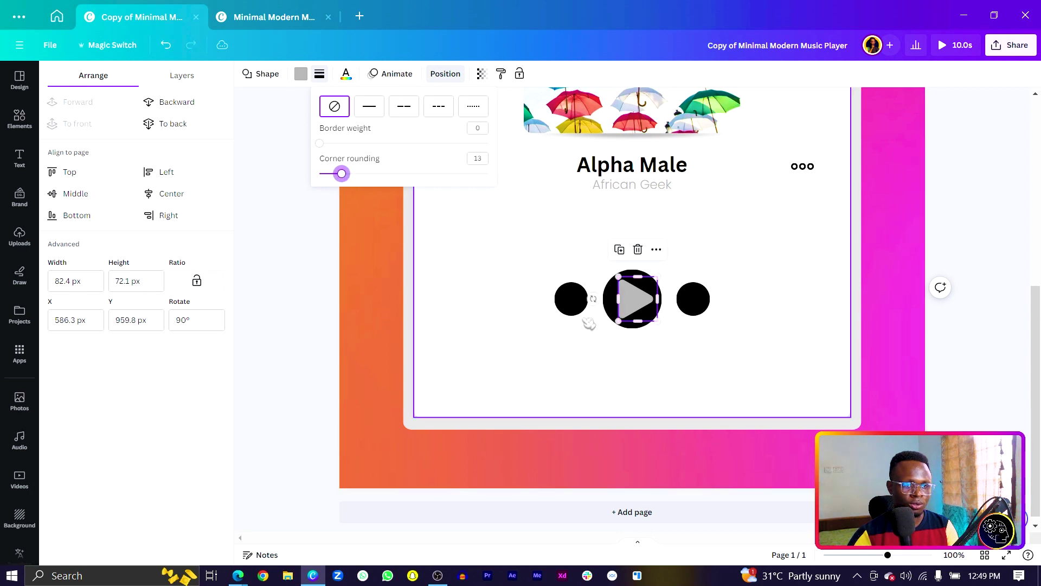
click(633, 384)
Scale the play triangle down to about 68 by 59 px and center it in the large black circle.
key(ctrl+plus)
key(ctrl+plus)
click(624, 324)
drag(612, 343, 631, 312)
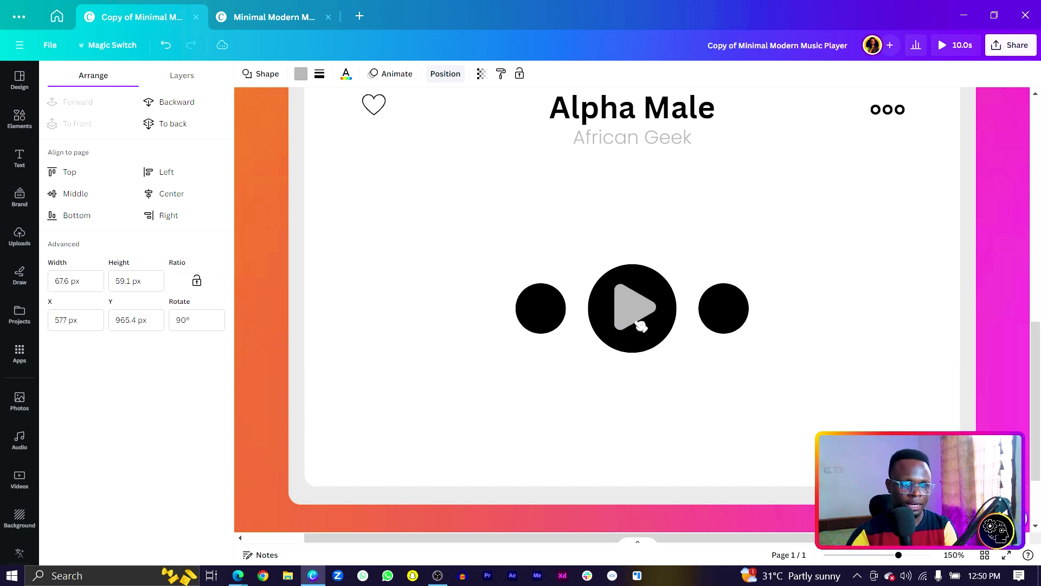
drag(642, 326, 641, 324)
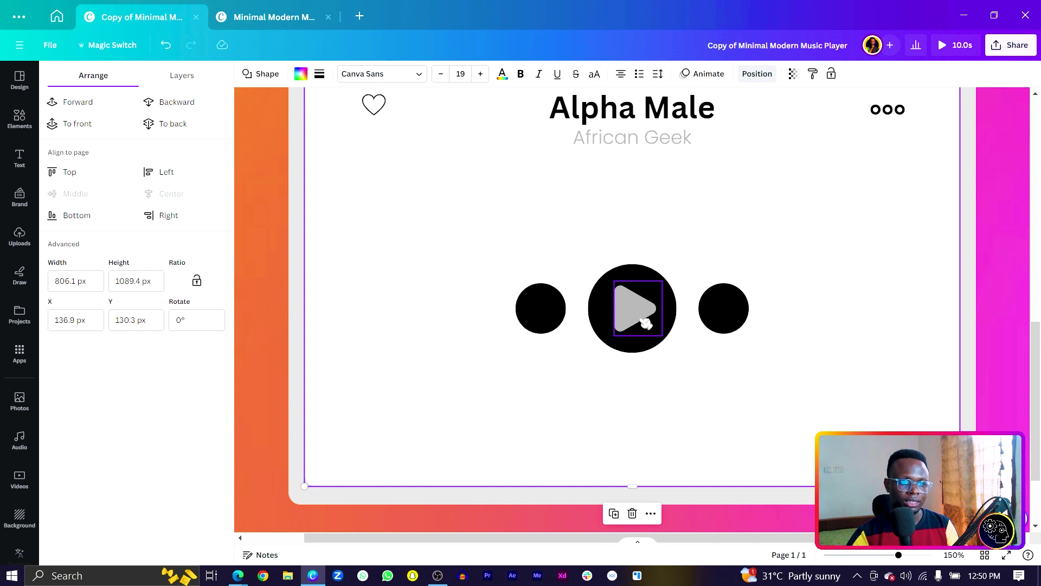
Duplicate the play triangle and place the copy in the empty area below the circles.
click(645, 323)
drag(645, 323, 706, 446)
click(808, 427)
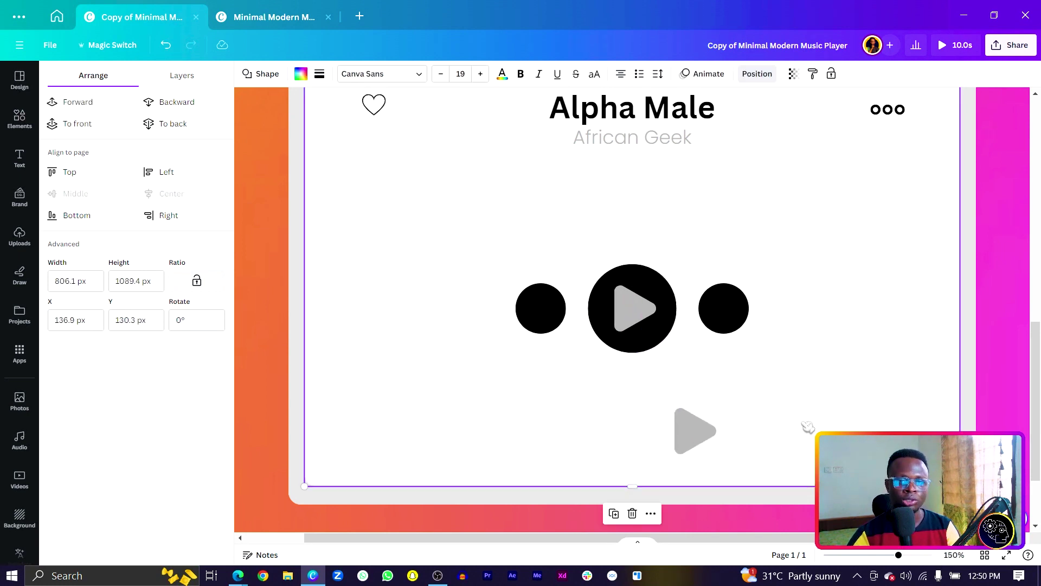
Add a line to the page, move it down to the duplicate triangle and rotate it 90 degrees.
click(270, 419)
key(l)
scroll(635, 265, up, 3)
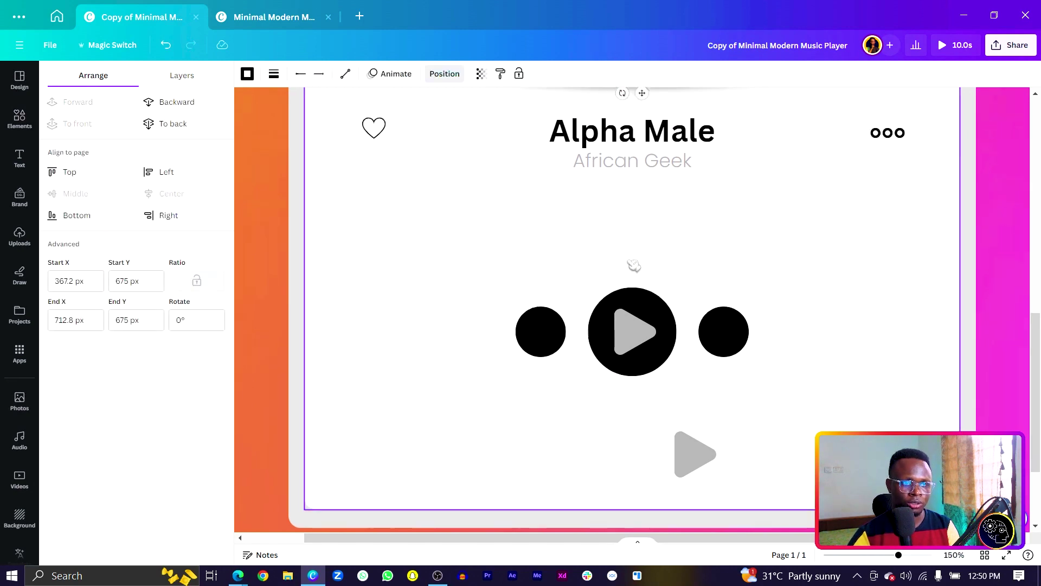
drag(641, 250, 743, 456)
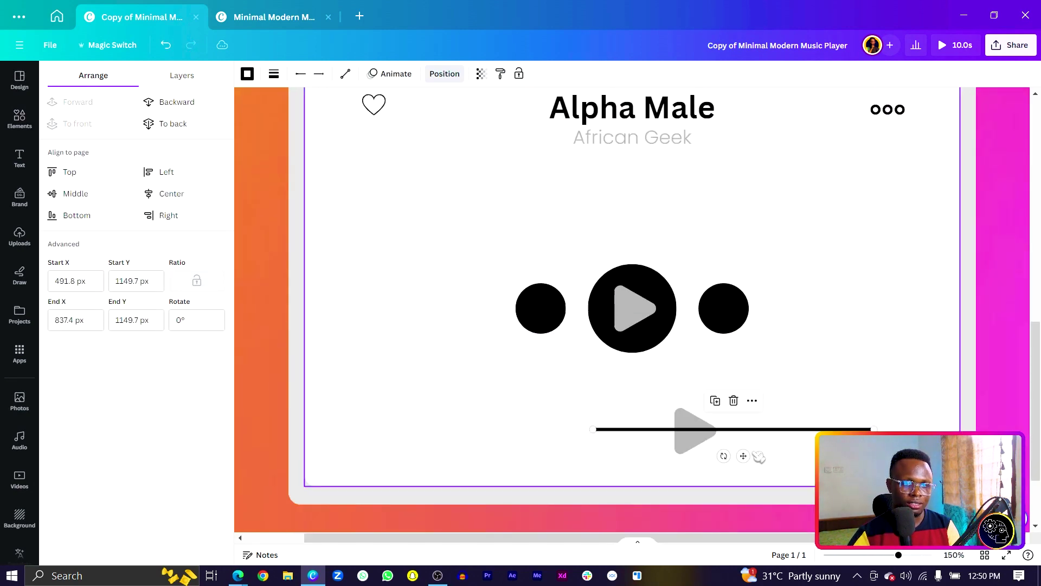
click(206, 319)
text(9)
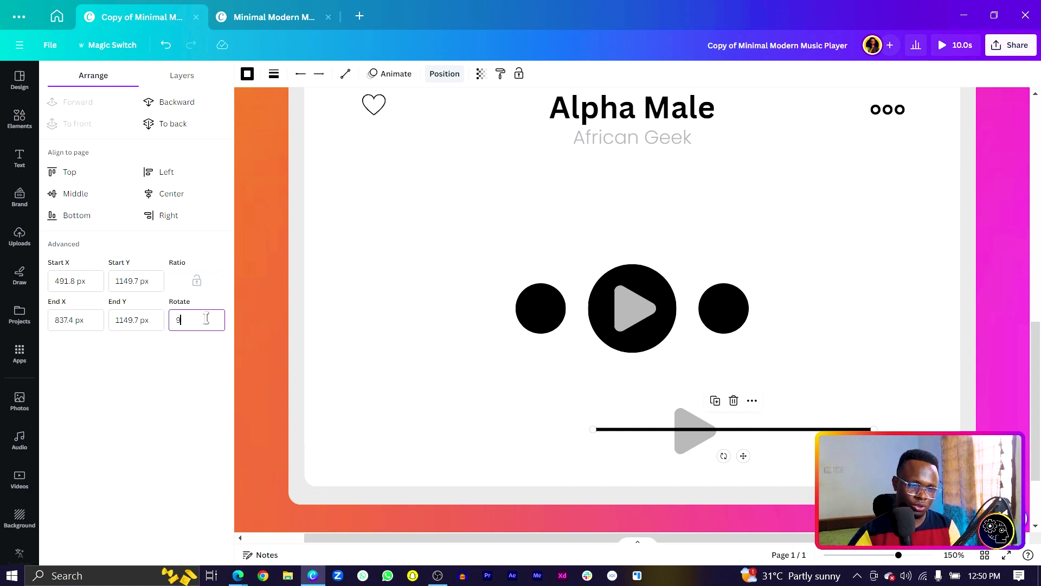
text(0)
key(Return)
Shorten the vertical line to about 42 px and place it beside the duplicate triangle.
drag(733, 289, 734, 468)
drag(706, 528, 747, 396)
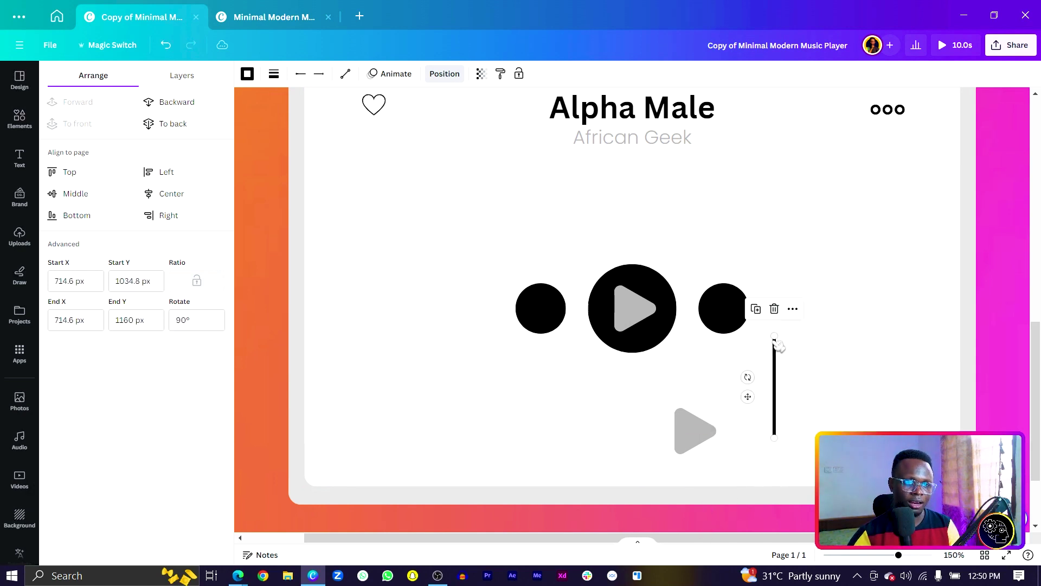
drag(775, 333, 775, 404)
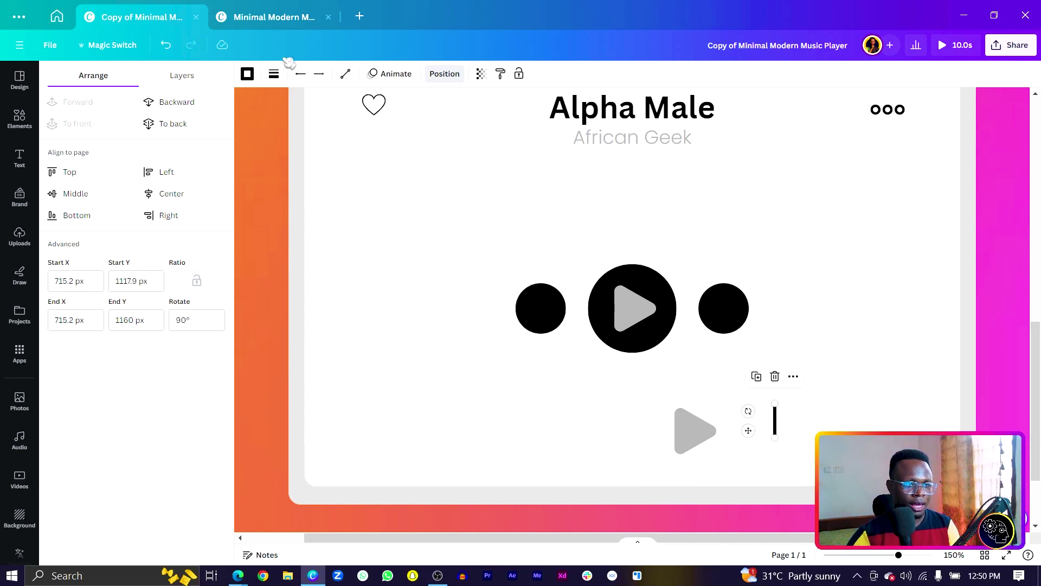
Set the vertical line's weight to 9 and move it against the tip of the duplicate triangle.
click(274, 76)
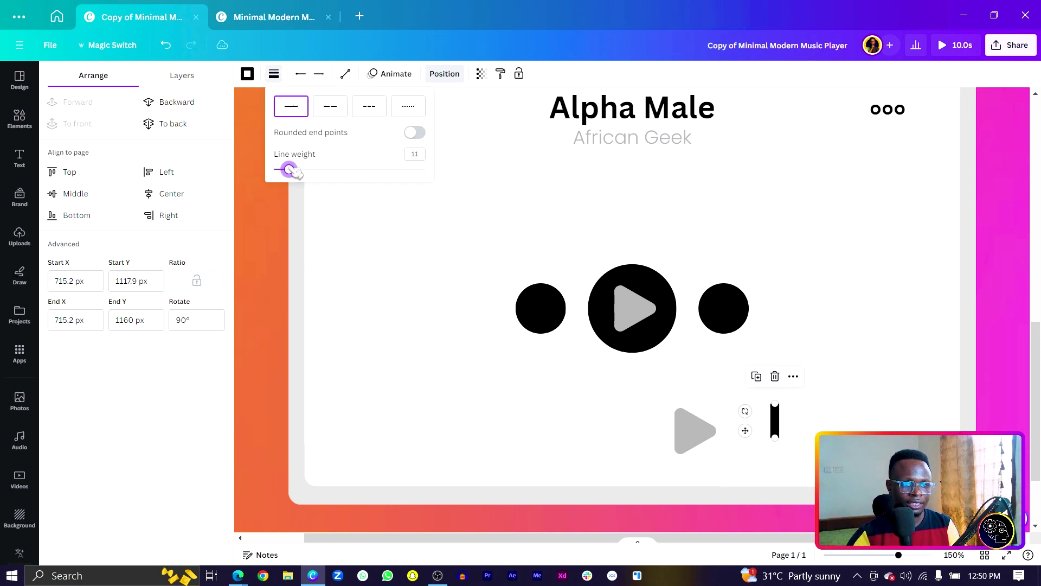
drag(293, 170, 286, 170)
drag(748, 431, 698, 441)
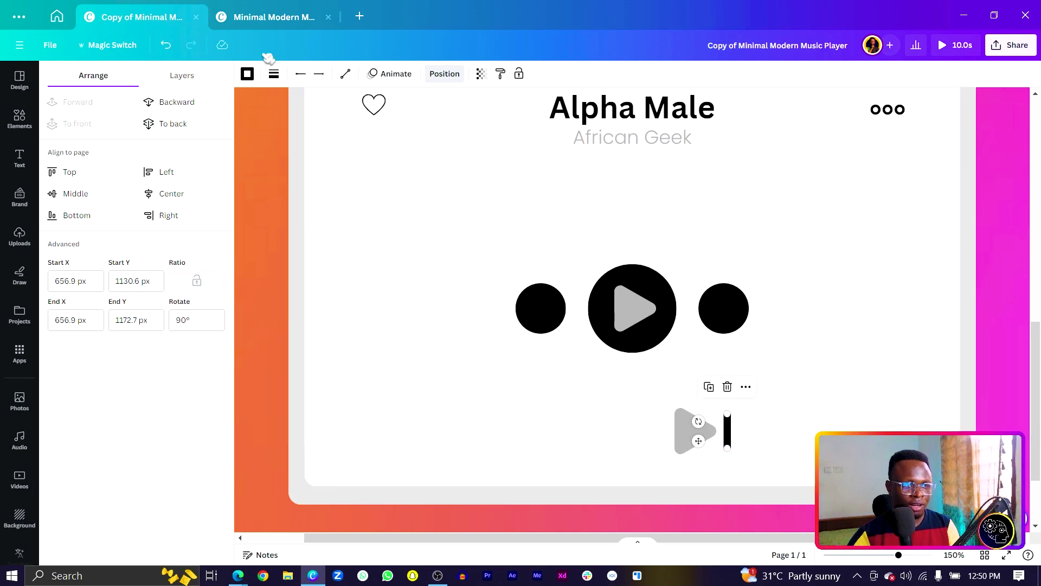
Give the vertical line rounded end points and color it with the same gray as the triangle.
click(280, 77)
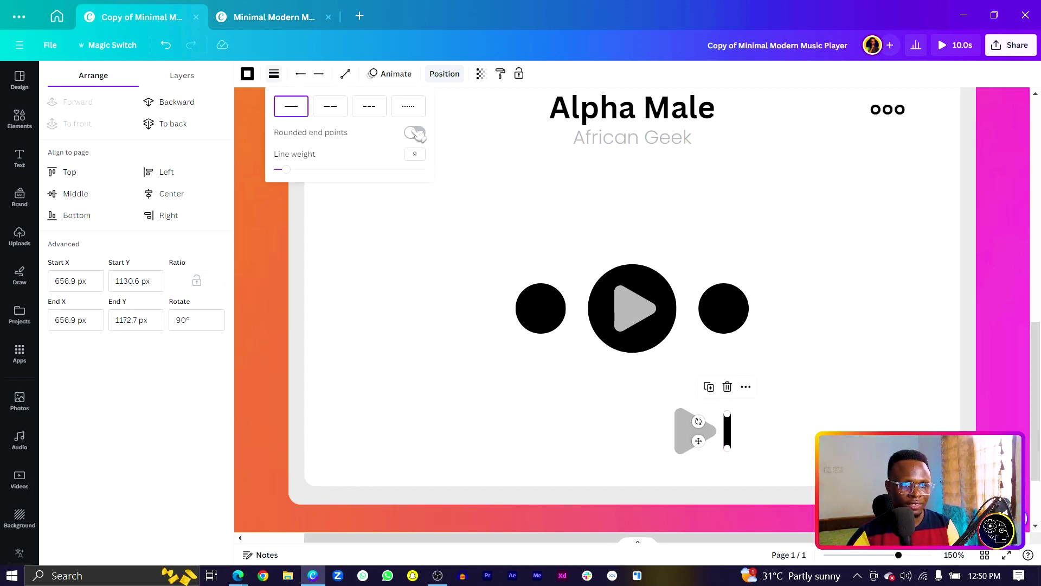
click(415, 132)
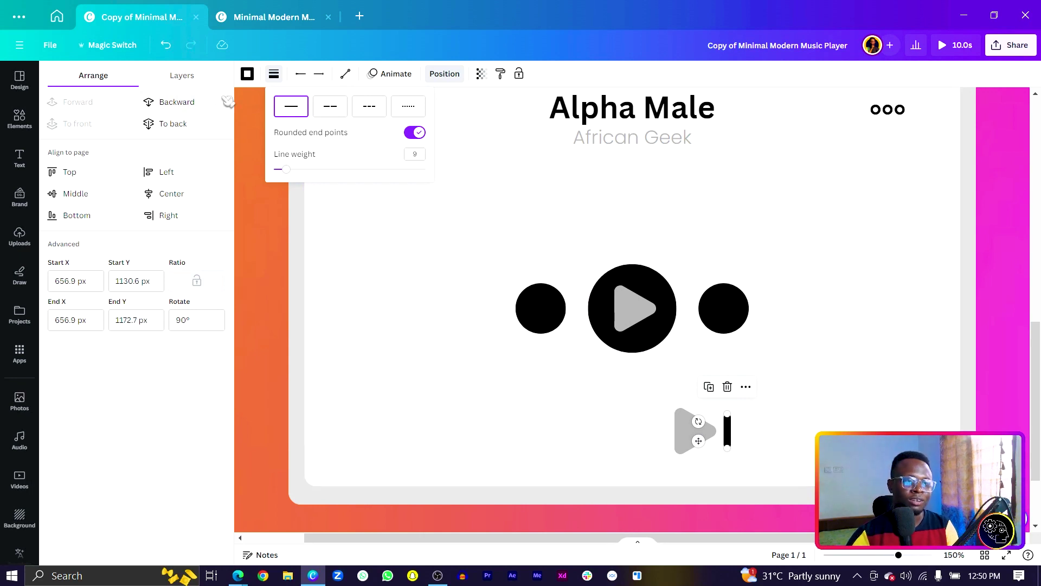
click(250, 76)
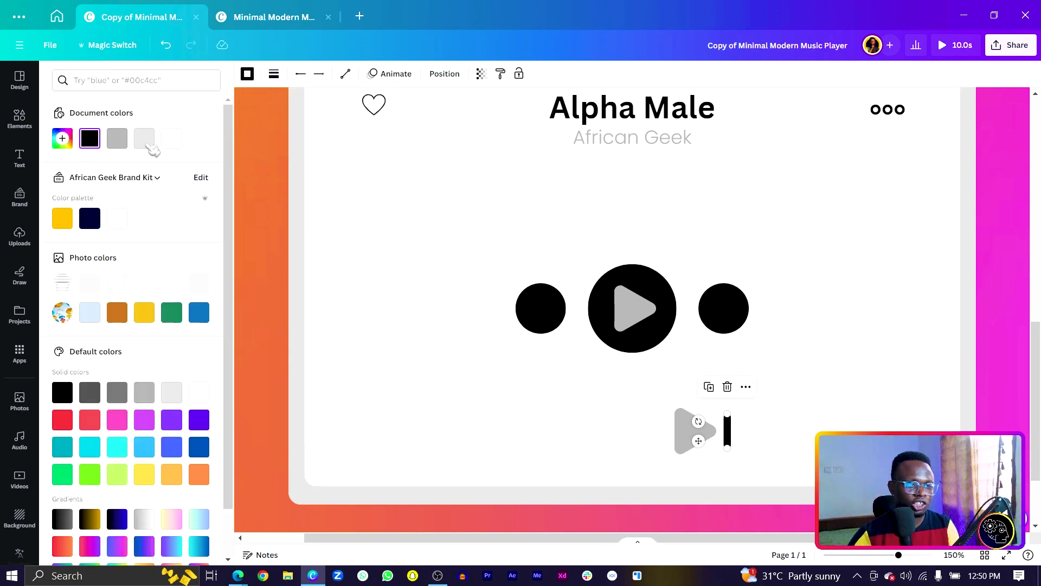
click(117, 137)
Shrink the duplicate triangle to the height of the vertical line and close the gap between the two.
shift+click(681, 440)
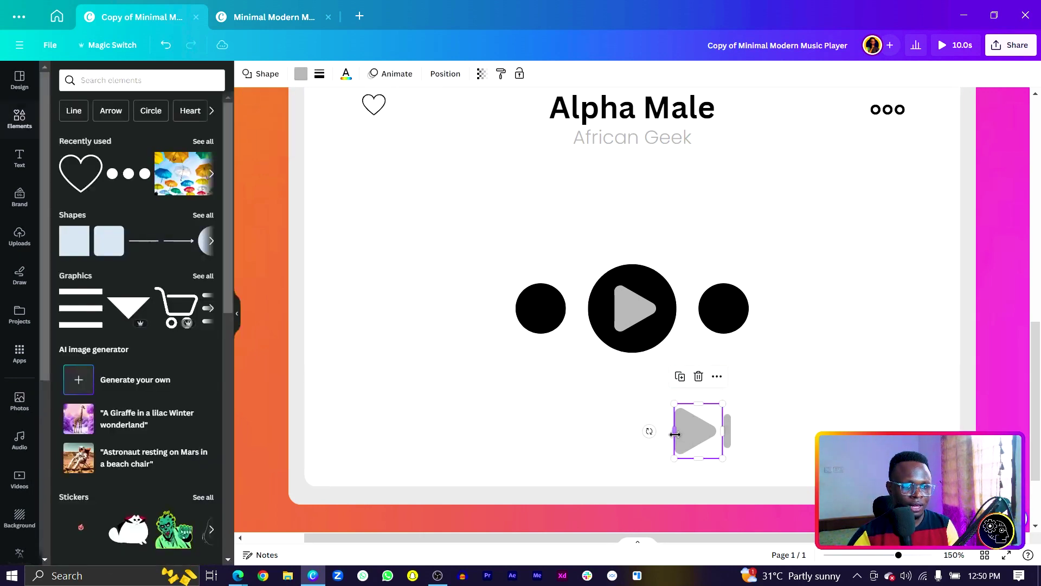
drag(674, 459, 685, 448)
click(460, 223)
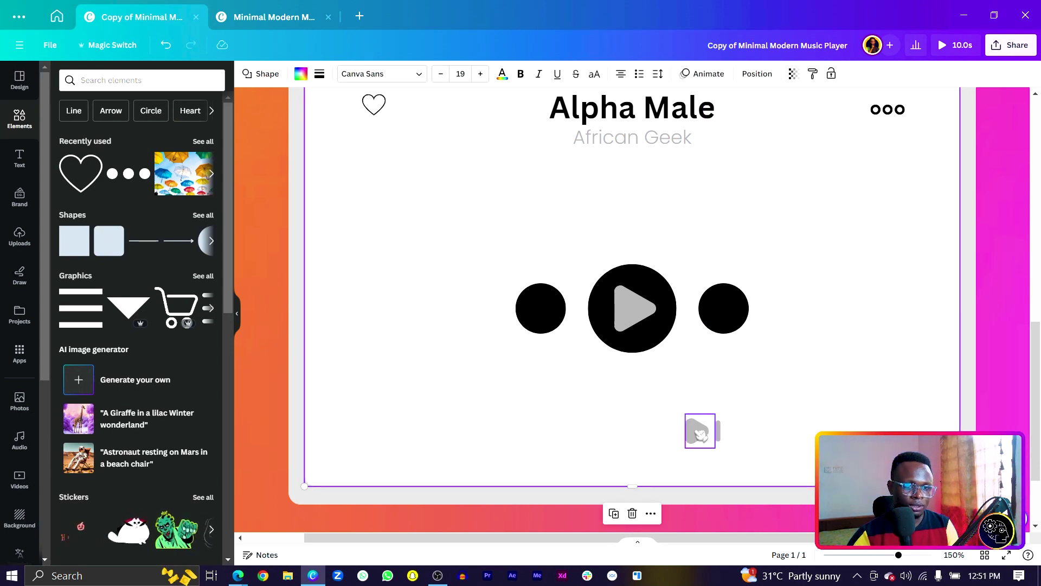
Set the small duplicate triangle's corner rounding to 11.
click(696, 429)
click(319, 74)
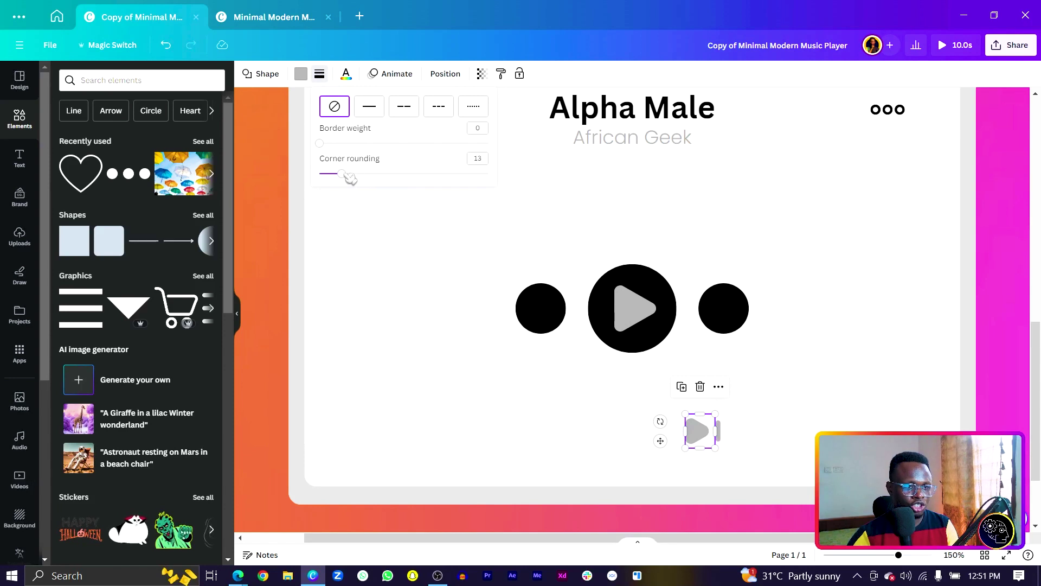
drag(350, 176, 337, 174)
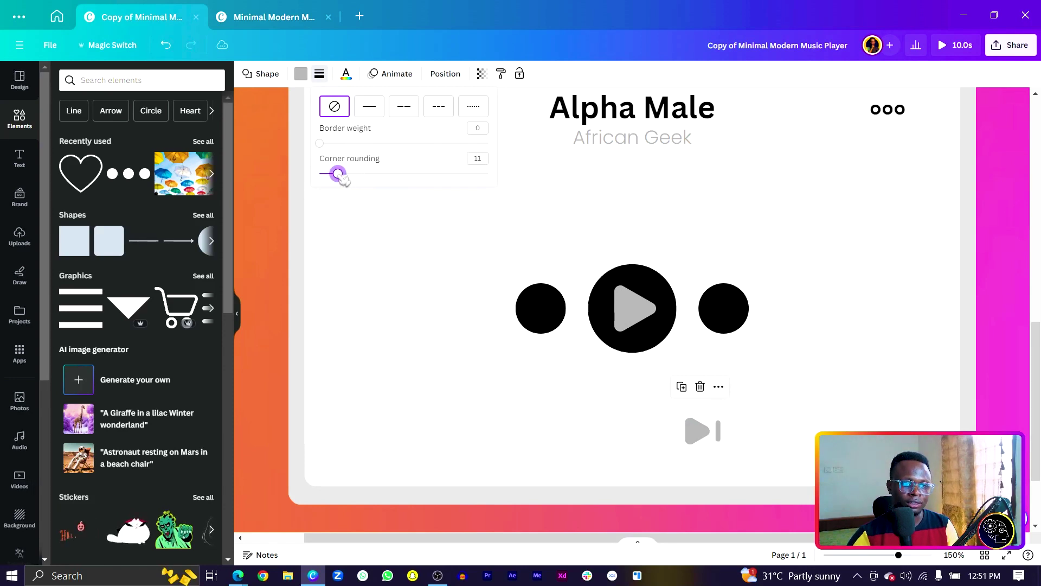
click(763, 453)
Select the small triangle and its line, duplicate them and place the copy below the left black circle.
click(719, 434)
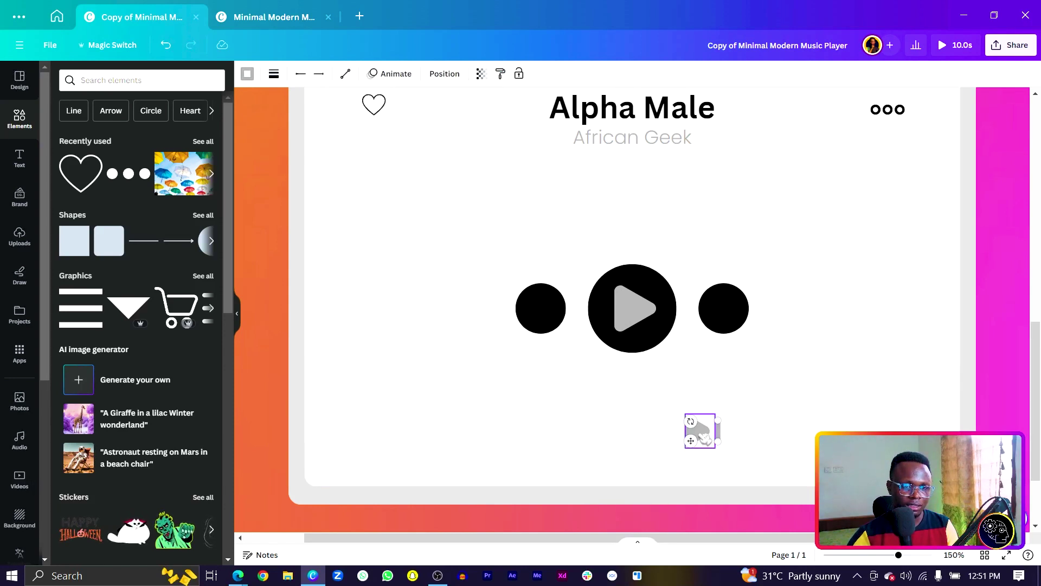
shift+click(705, 437)
key(ctrl+d)
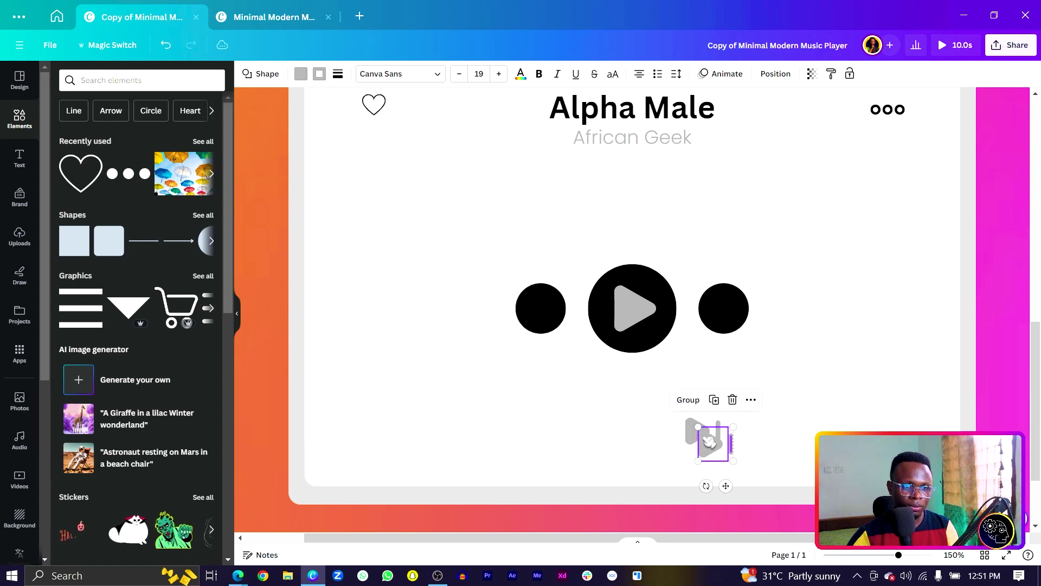
drag(708, 440, 458, 393)
Select the original small triangle and line together and move them onto the right black circle.
click(698, 431)
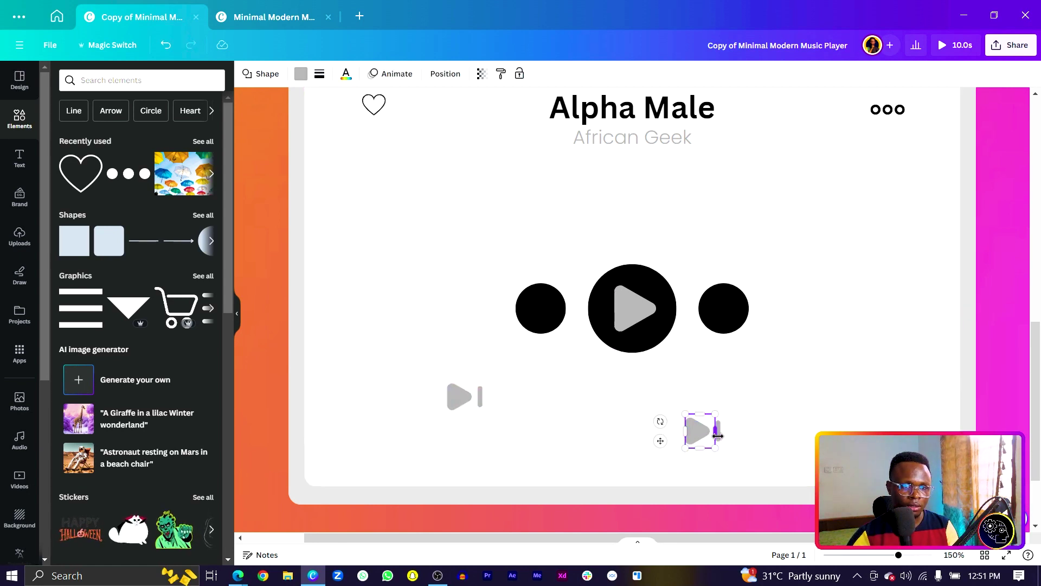
shift+click(718, 436)
drag(696, 436, 722, 314)
scroll(722, 314, up, 3)
Center the triangle and line in the right black circle and scale them down to fit inside it.
drag(900, 372, 880, 372)
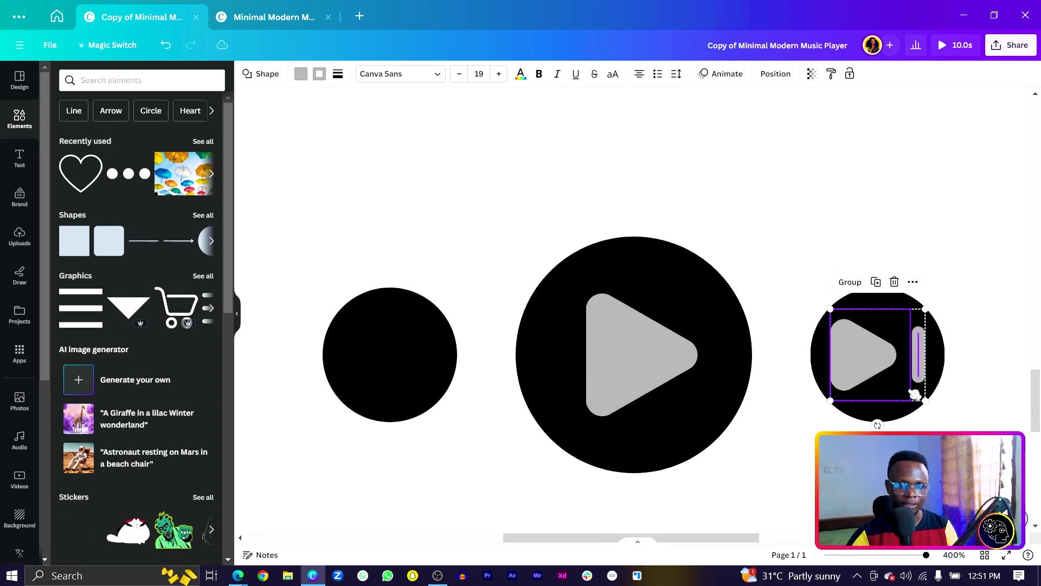
drag(925, 400, 901, 378)
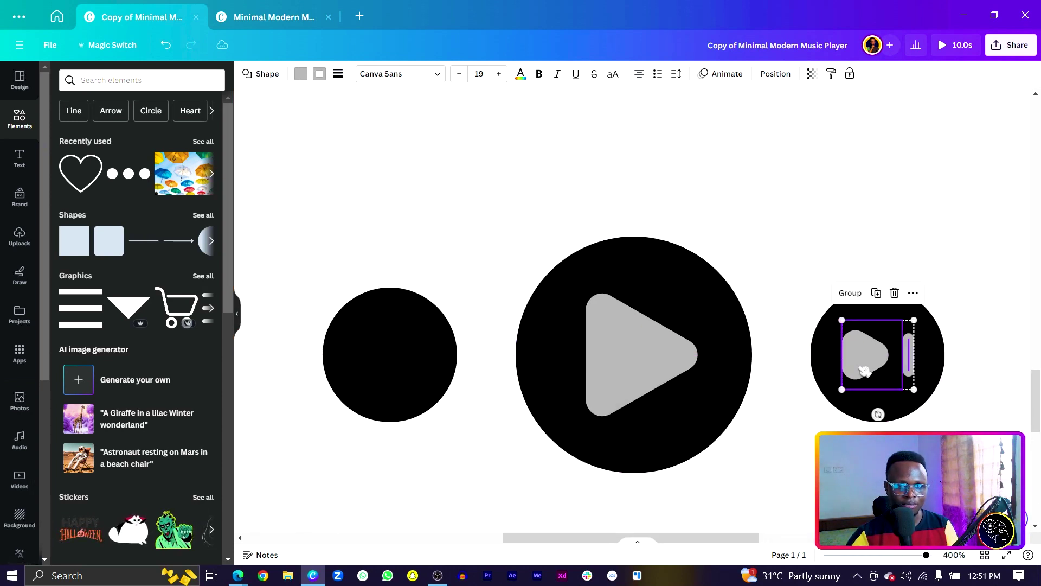
drag(848, 355, 859, 366)
Set the corner rounding of the triangle in the right black circle to 8.
click(872, 367)
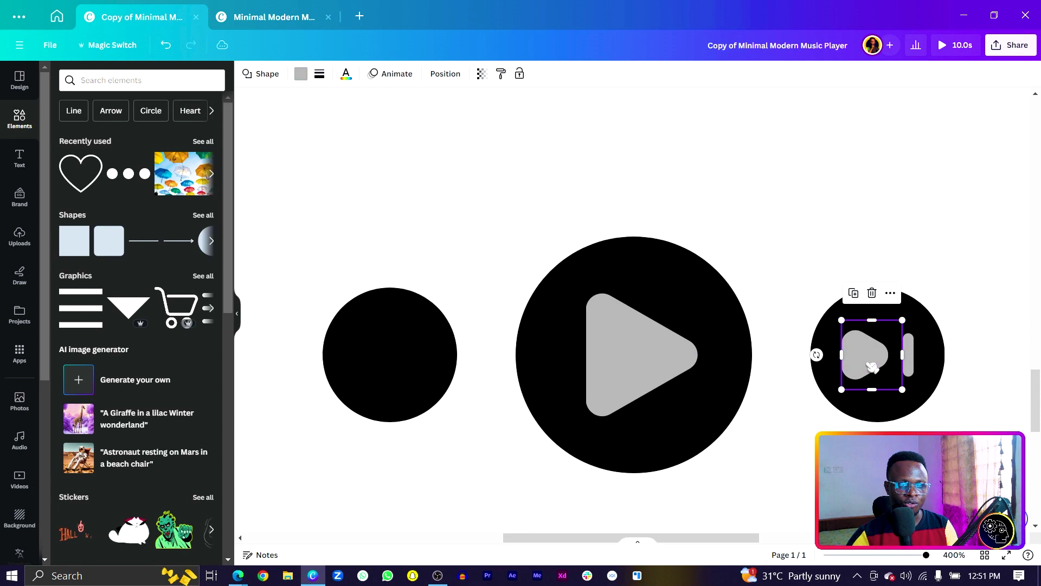
click(319, 75)
drag(342, 175, 332, 174)
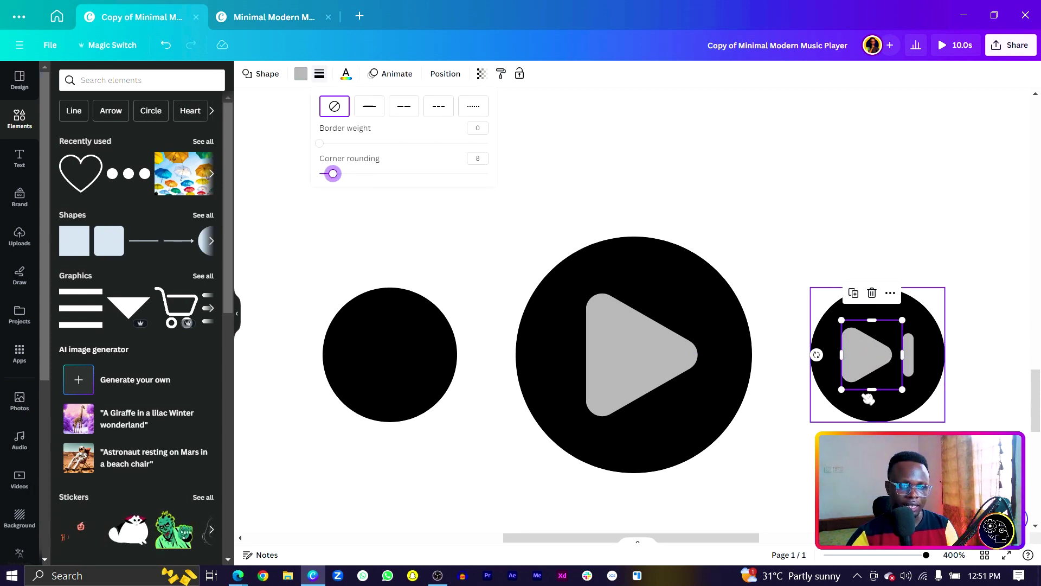
click(869, 437)
Duplicate the triangle in the right black circle, move the copy out of the circle and rotate it to -90°.
click(859, 368)
key(ctrl+d)
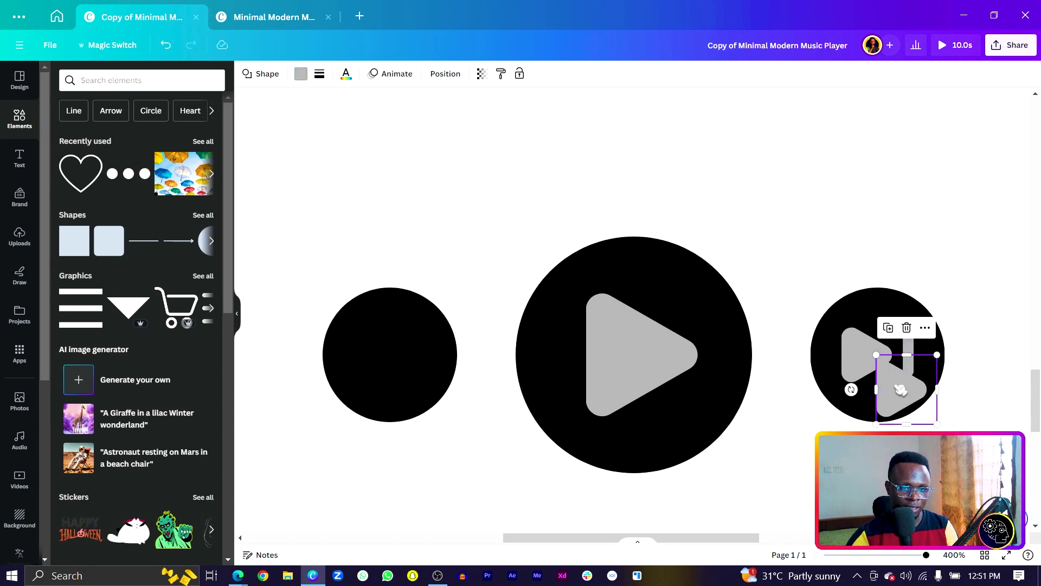
drag(901, 389, 763, 462)
click(445, 74)
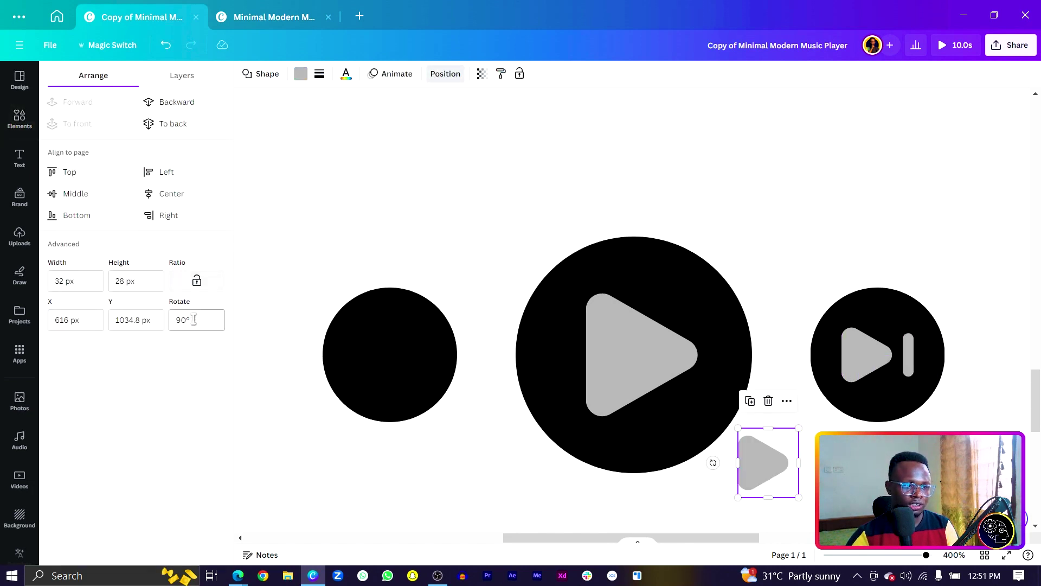
key(Return)
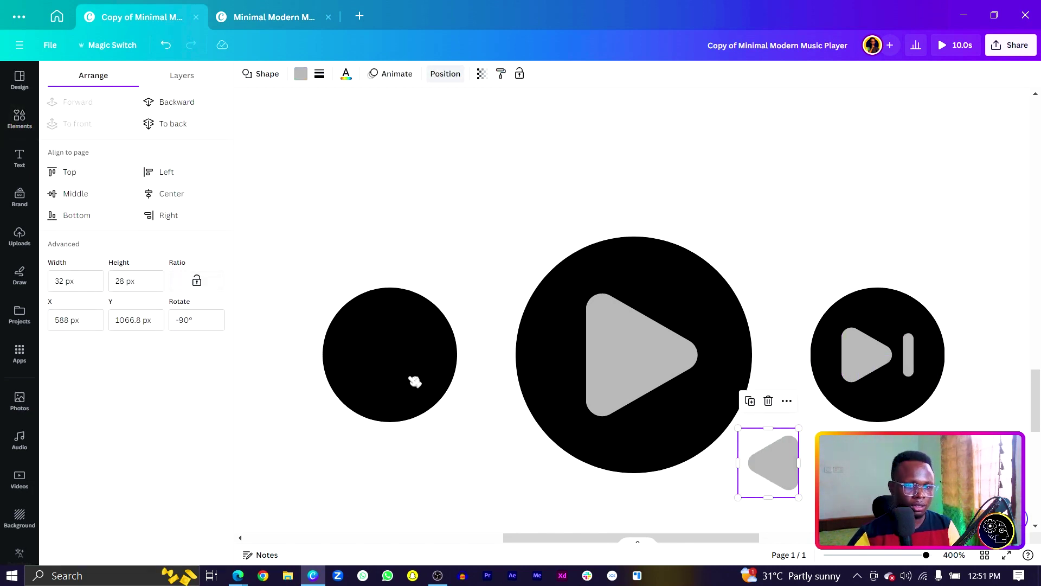
Move the flipped triangle and the spare line into the left black circle, with the line before the triangle's tip.
drag(766, 461, 412, 359)
scroll(327, 483, down, 10)
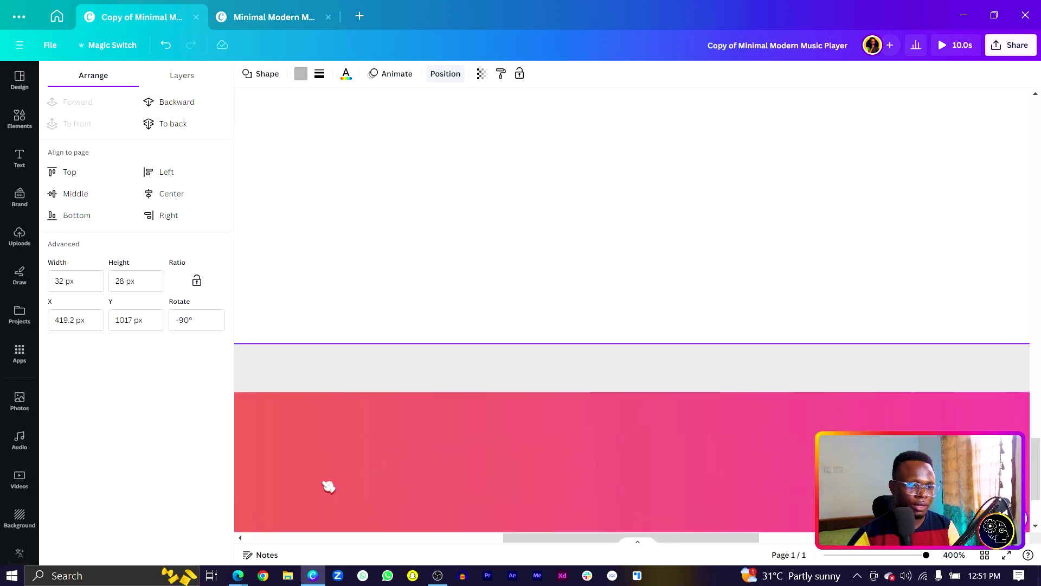
scroll(479, 493, left, 6)
scroll(558, 444, up, 7)
drag(559, 445, 712, 196)
Delete the leftover triangle below the circles and center the triangle and line together inside the left black circle.
click(501, 409)
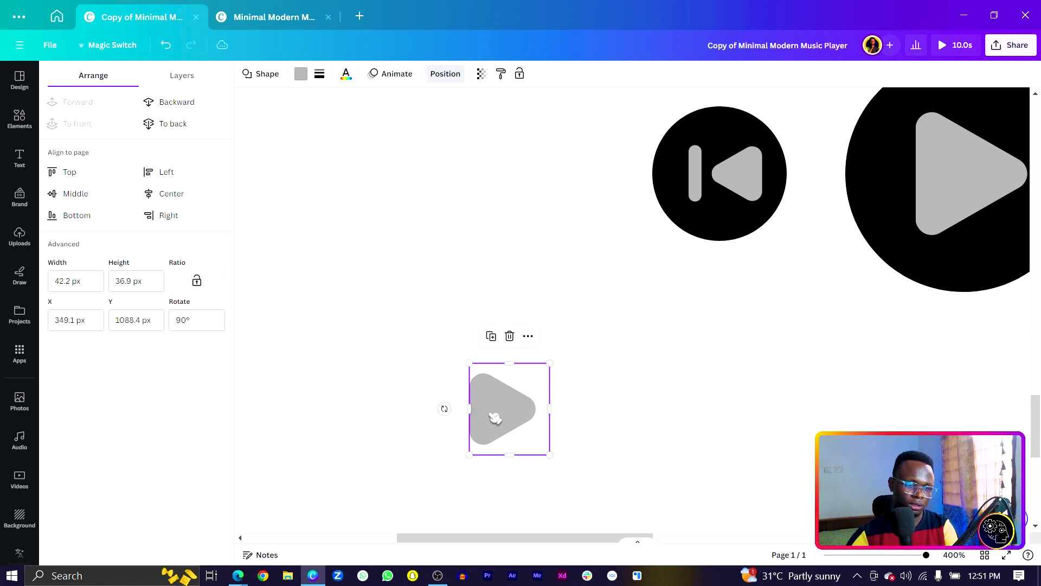
key(Delete)
click(736, 177)
shift+click(694, 173)
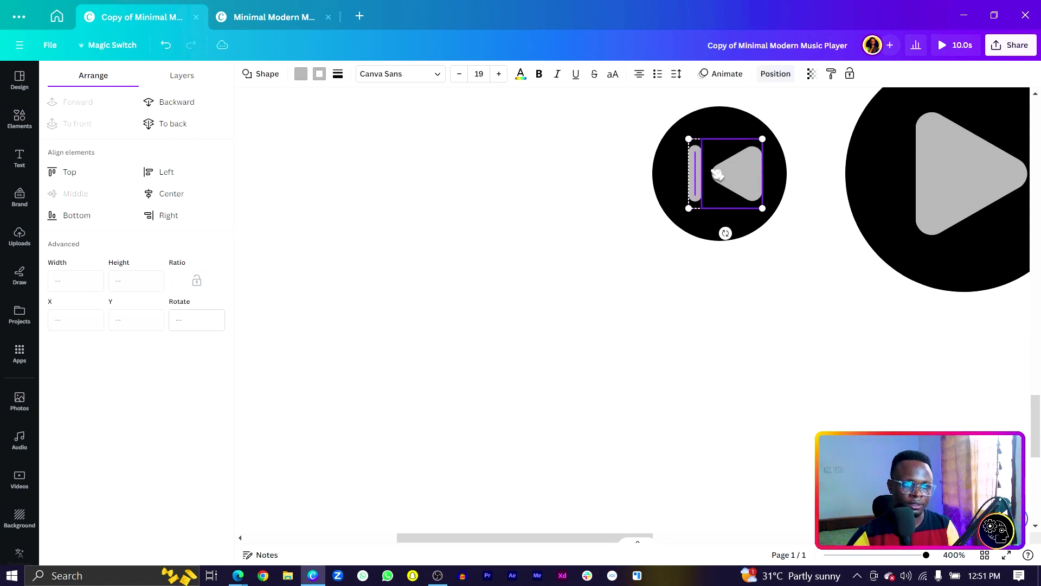
drag(736, 176, 715, 174)
key(Right)
scroll(730, 367, down, 6)
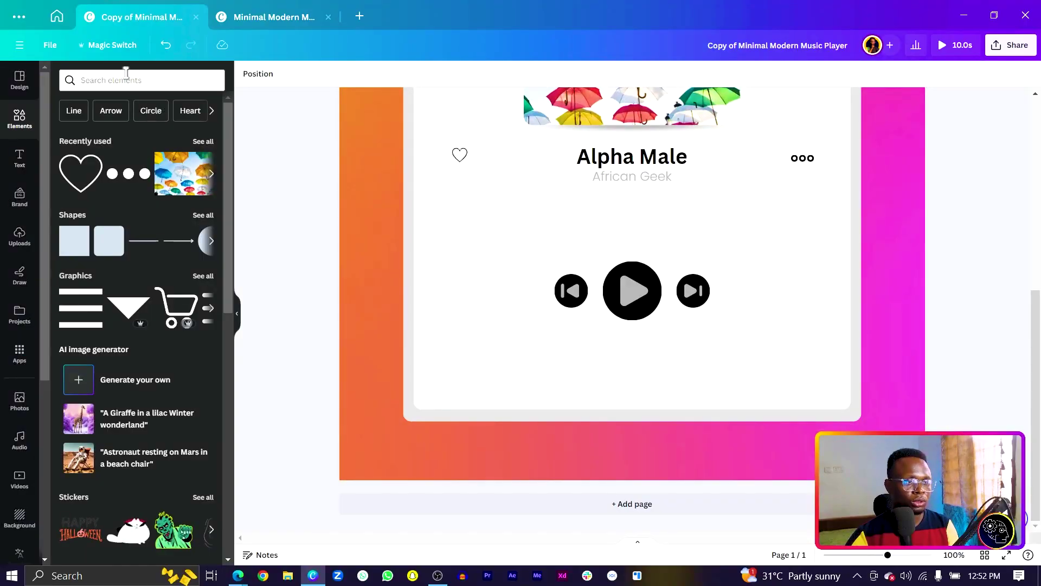
Search the elements for "shuffle", add the crossed-arrows graphic and scale it down beside the previous button.
click(72, 44)
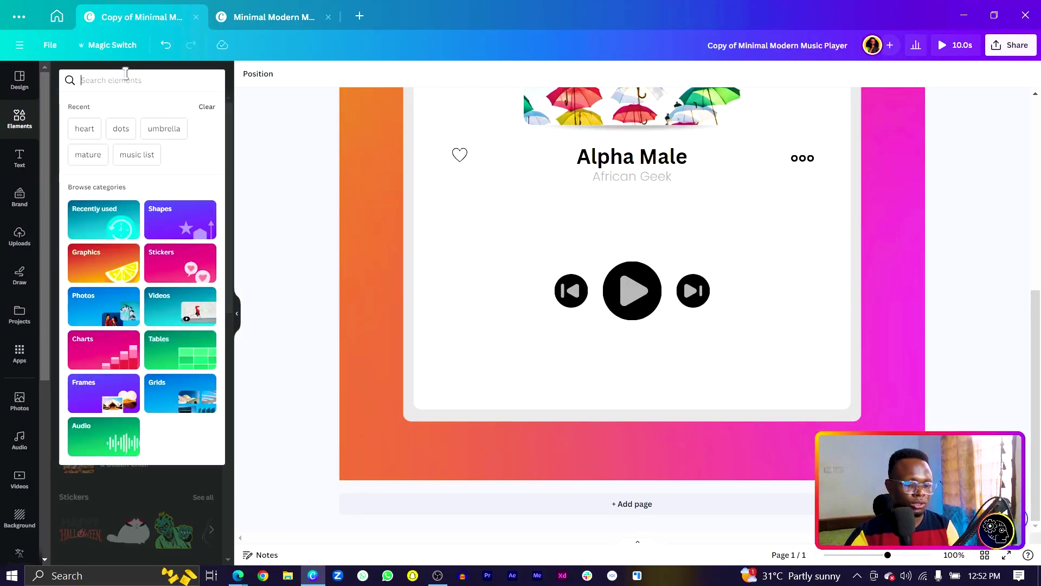
text(shuffle)
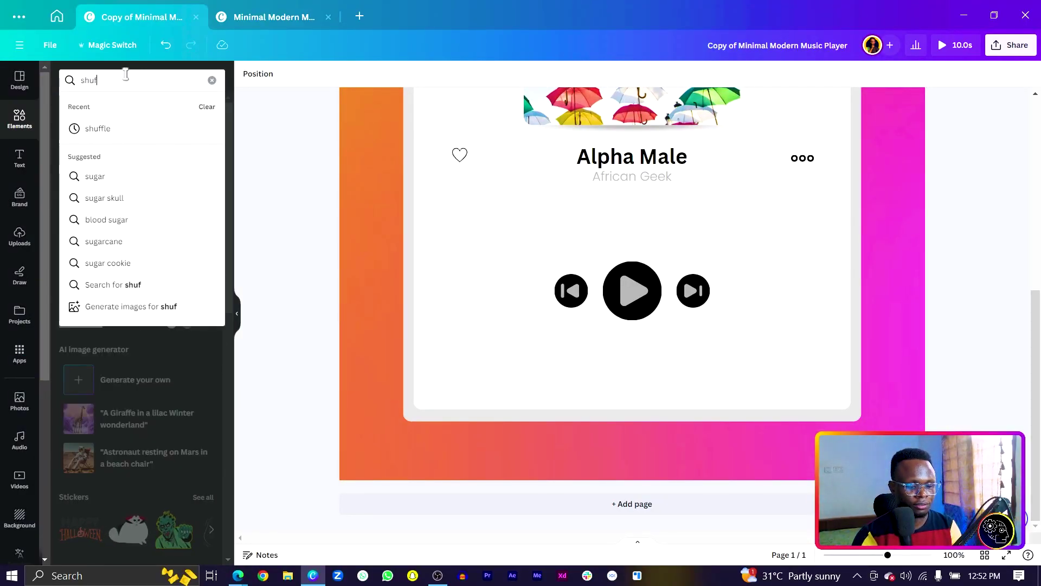
key(Return)
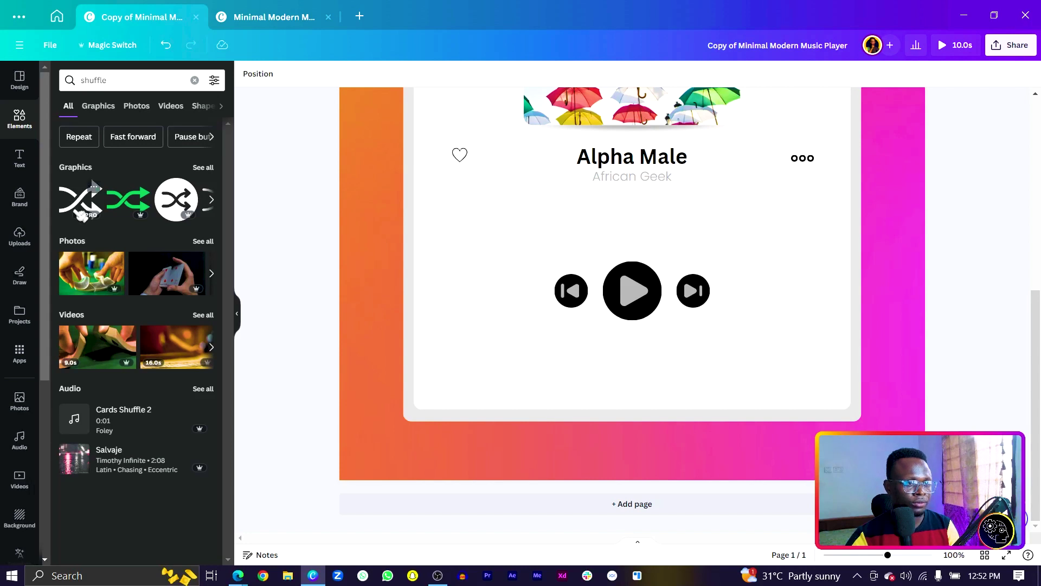
click(81, 200)
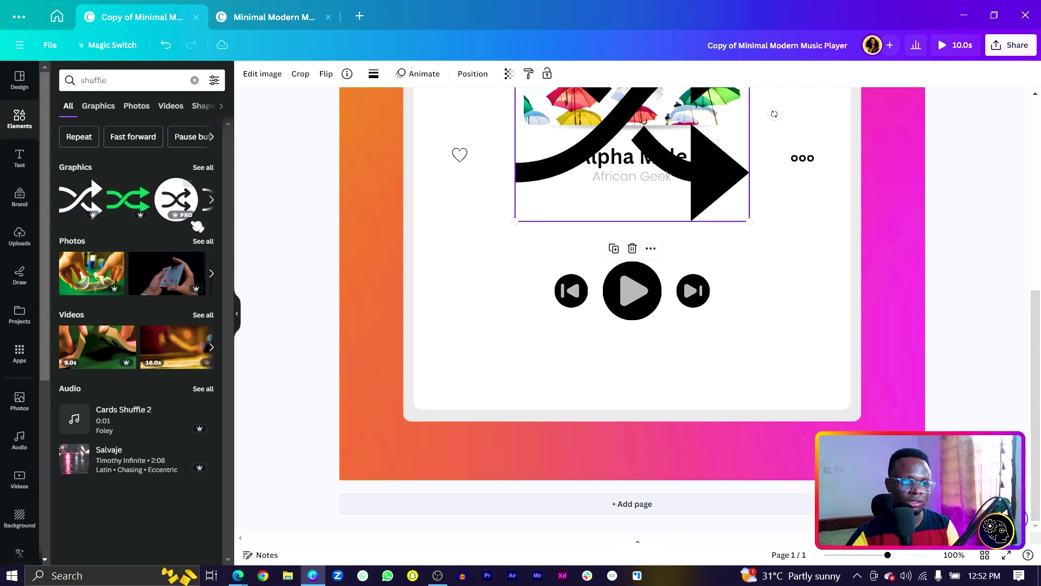
drag(732, 158, 672, 309)
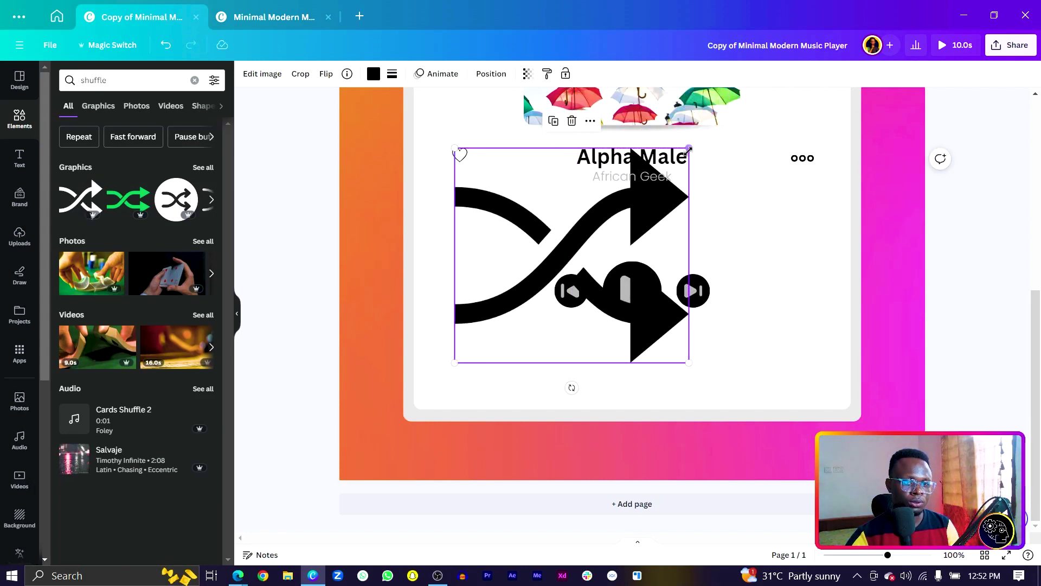
drag(689, 148, 525, 324)
Search the elements for "repeat" and add the rectangular two-arrow loop graphic.
click(133, 83)
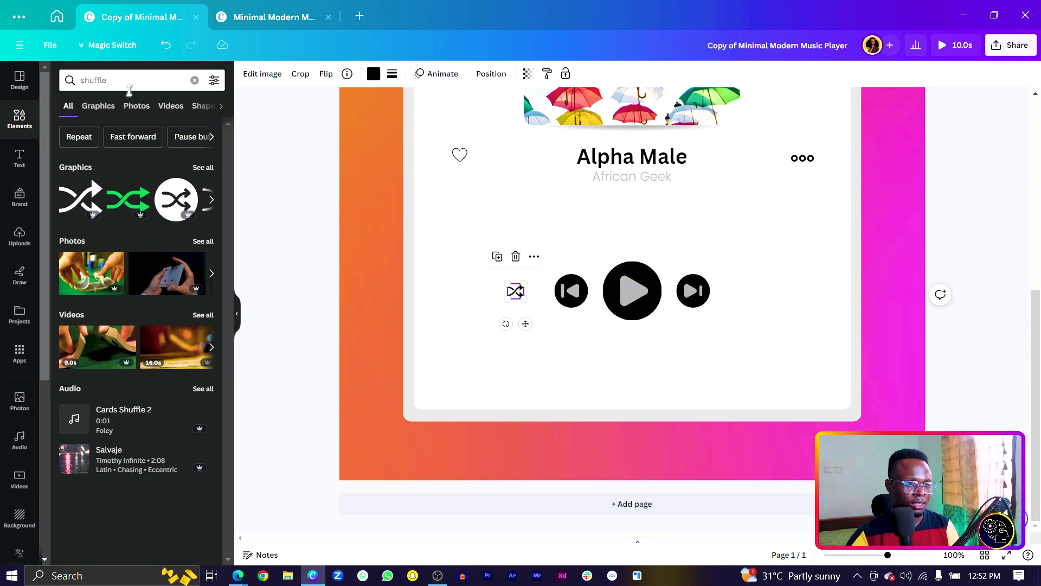
text(repeat)
key(Return)
click(129, 199)
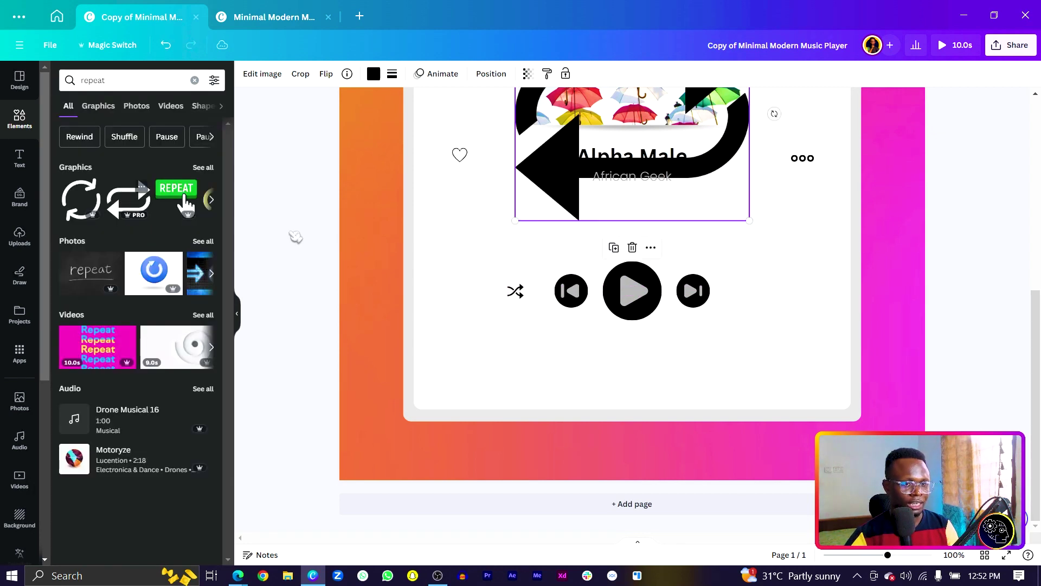
Scale the repeat icon down to the shuffle icon's size and place it beside the next button, level with the other controls.
drag(636, 186, 689, 372)
key(ctrl+z)
drag(563, 179, 570, 340)
drag(522, 173, 761, 325)
click(760, 334)
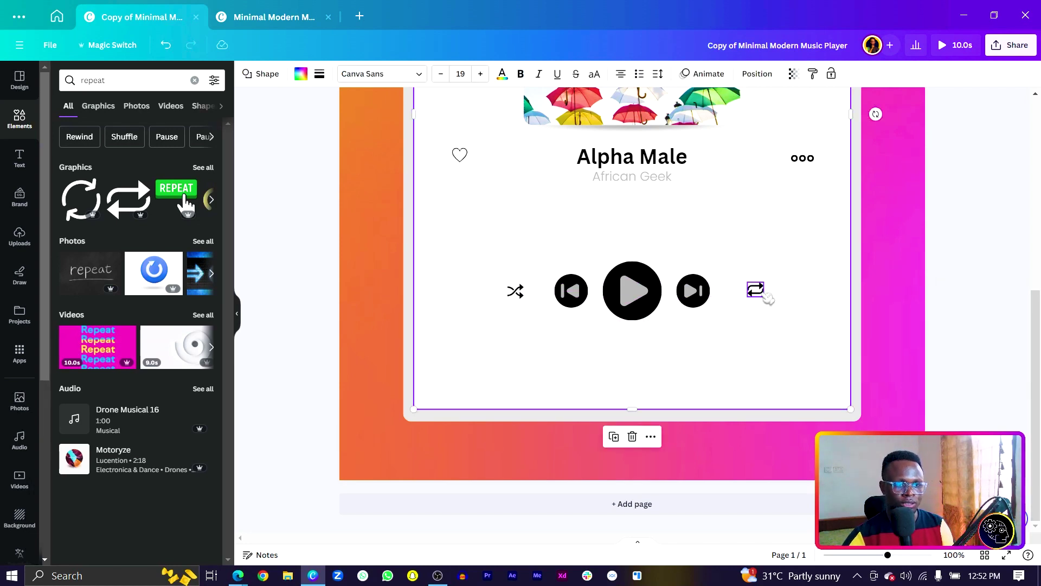
click(764, 295)
drag(761, 293, 757, 295)
click(732, 351)
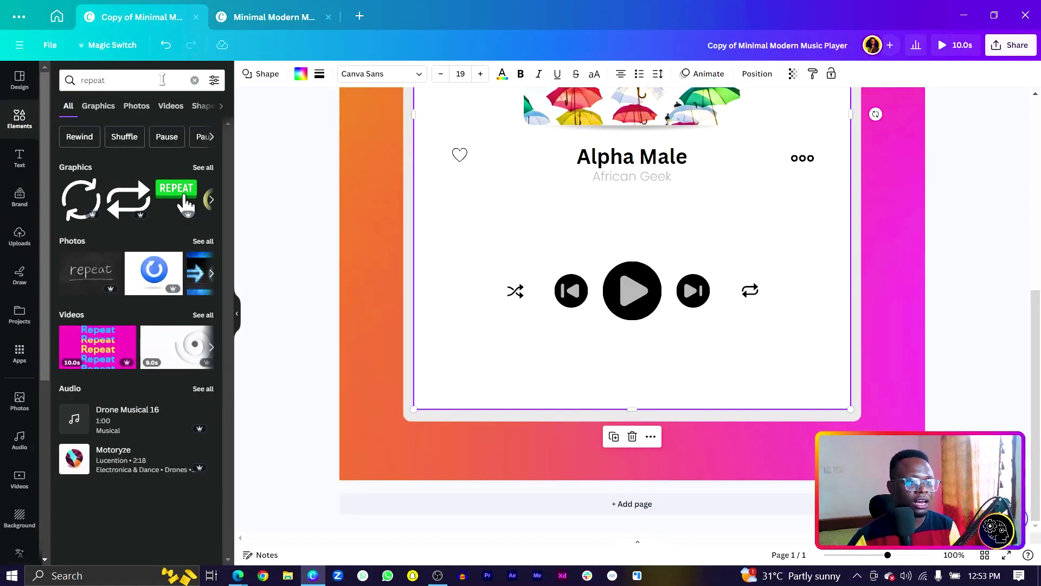
click(137, 77)
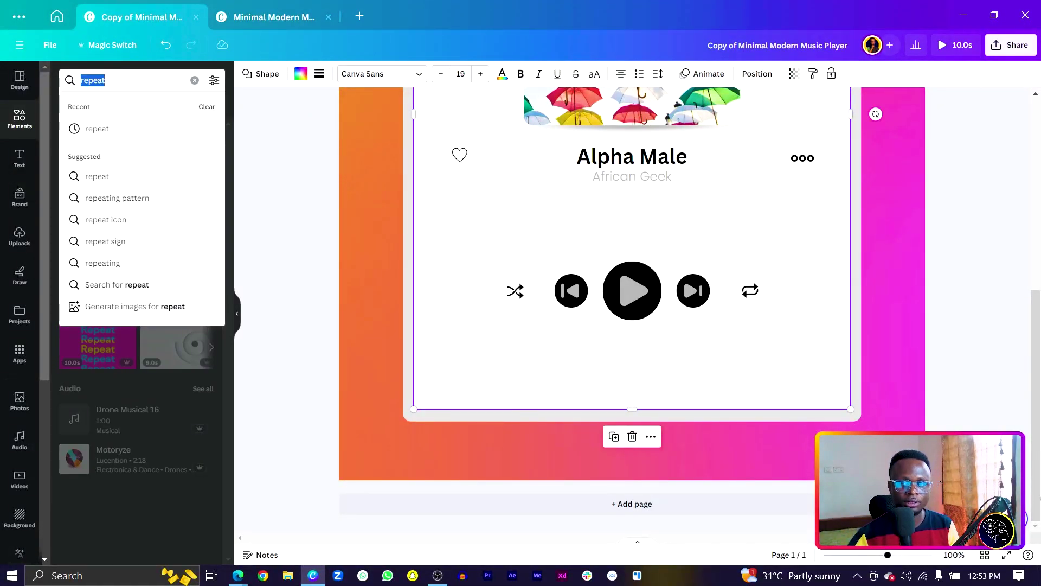
text(canvaoriginals)
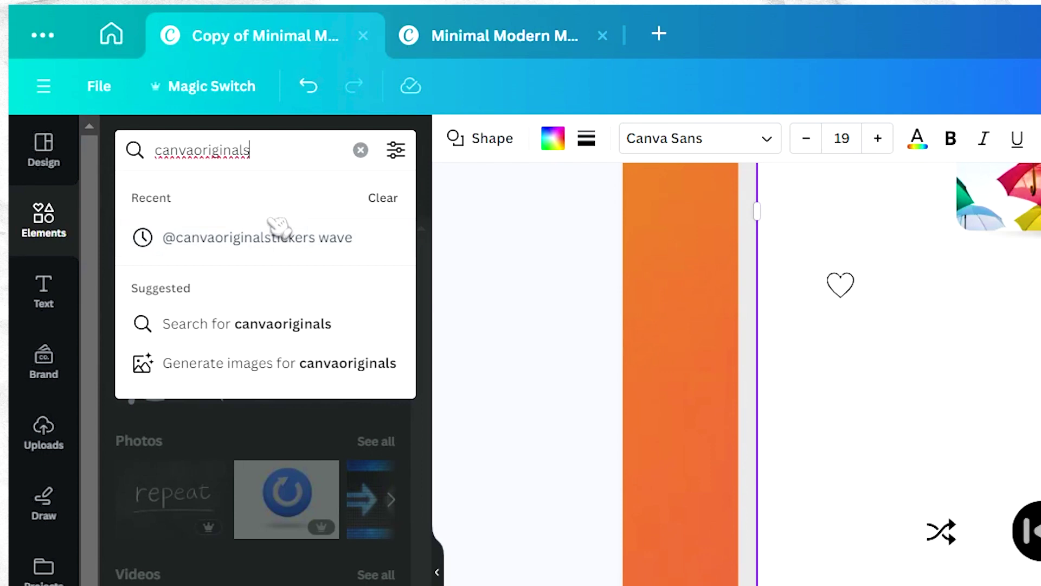
click(260, 237)
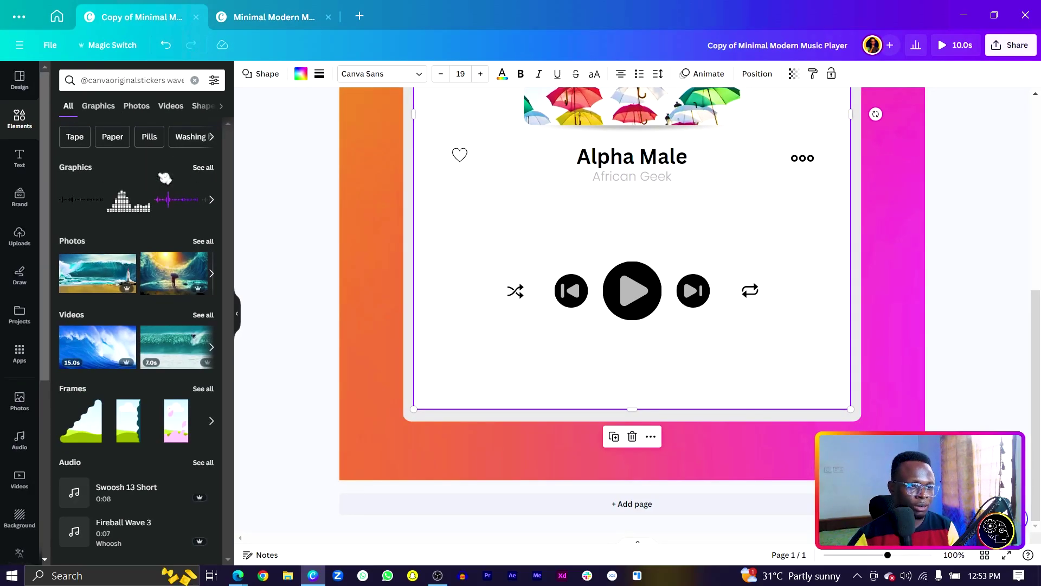
click(209, 171)
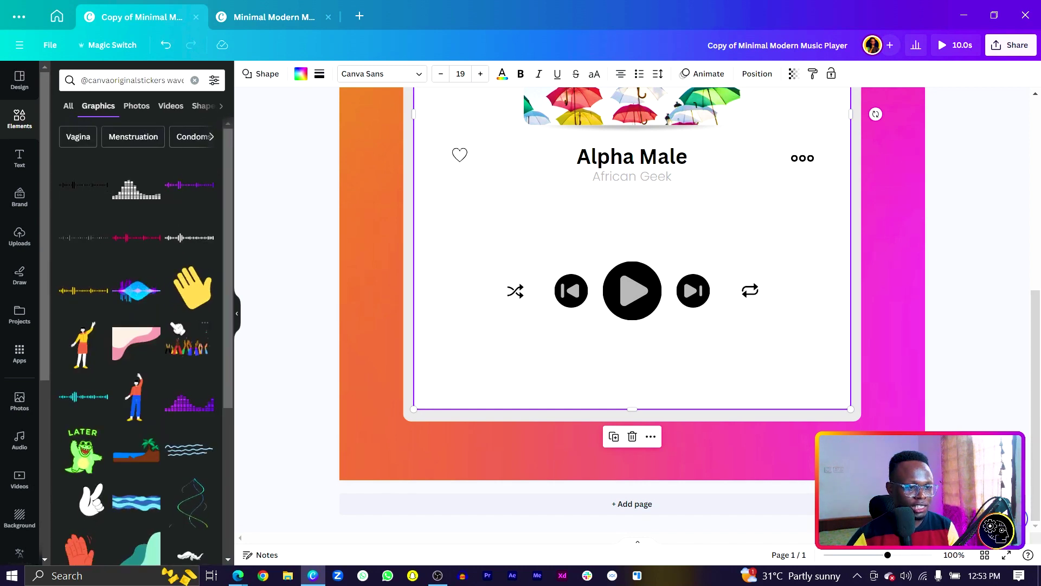
Use the white sound wave's recommendations to find and add the purple sound wave, deleting the white one from the page.
click(187, 239)
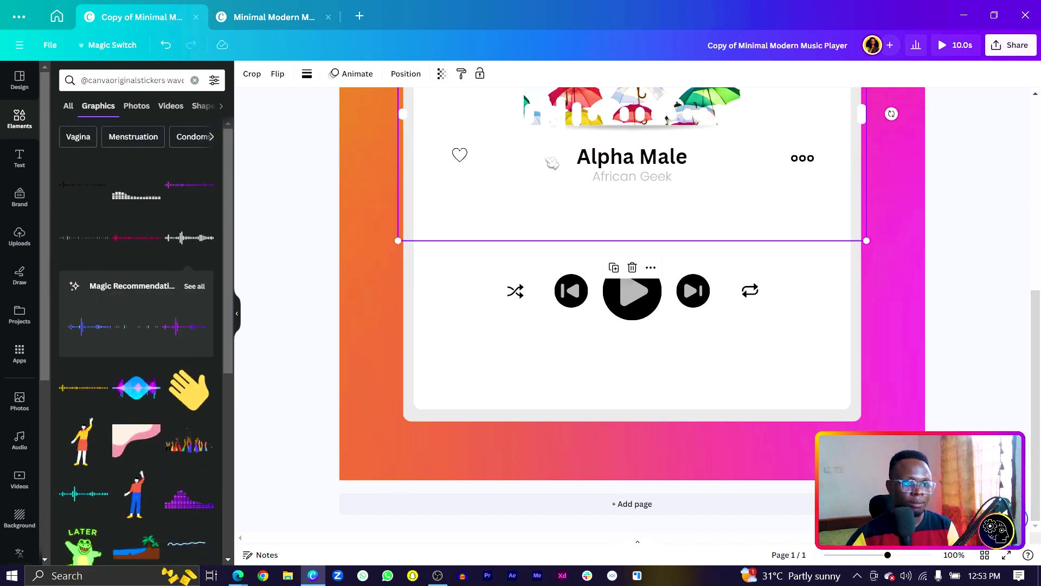
key(Delete)
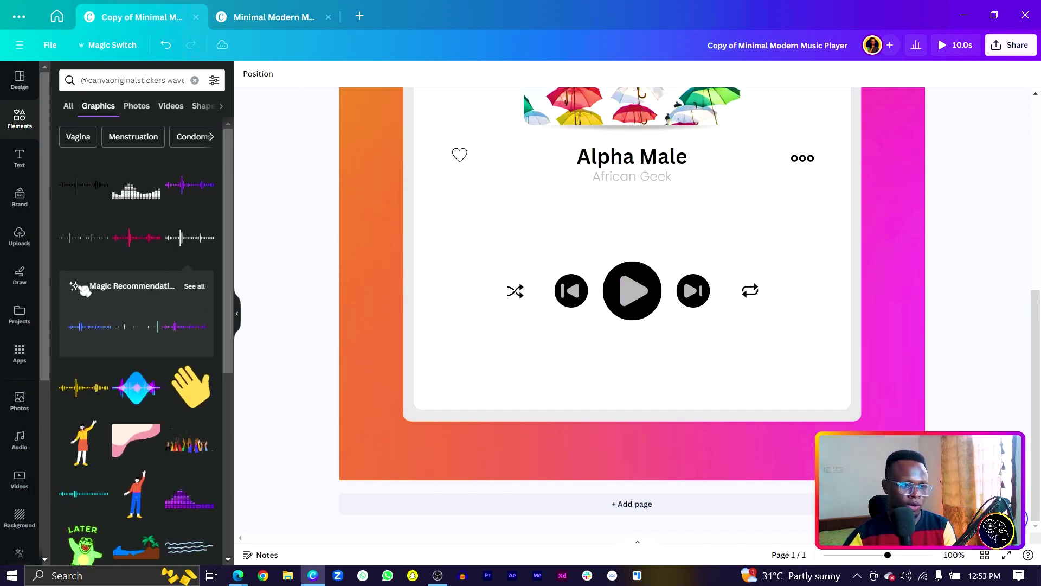
click(193, 286)
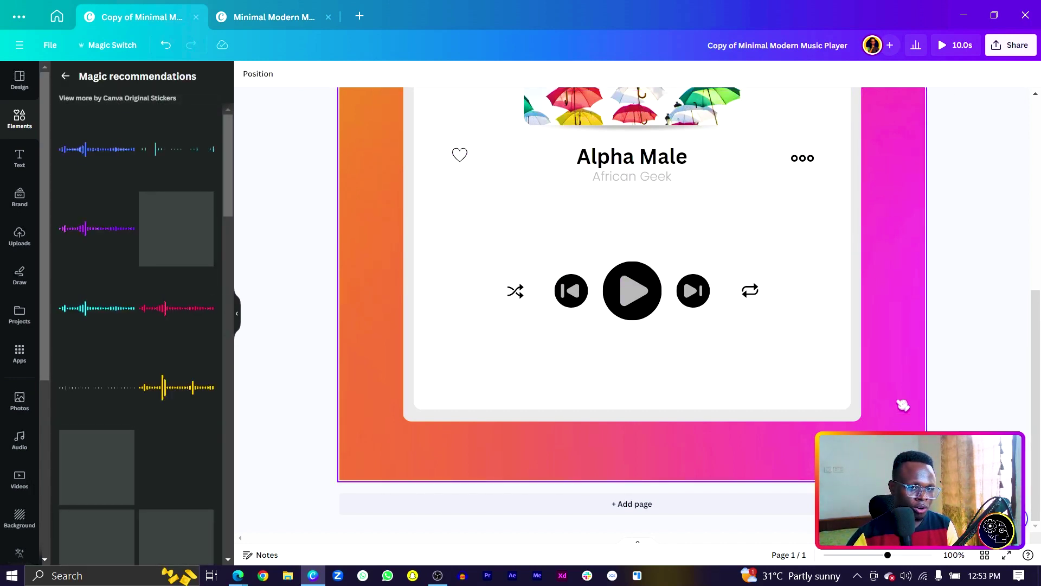
click(93, 228)
Scale the purple sound wave down below the song text and place a duplicate directly beside it.
drag(420, 171, 458, 272)
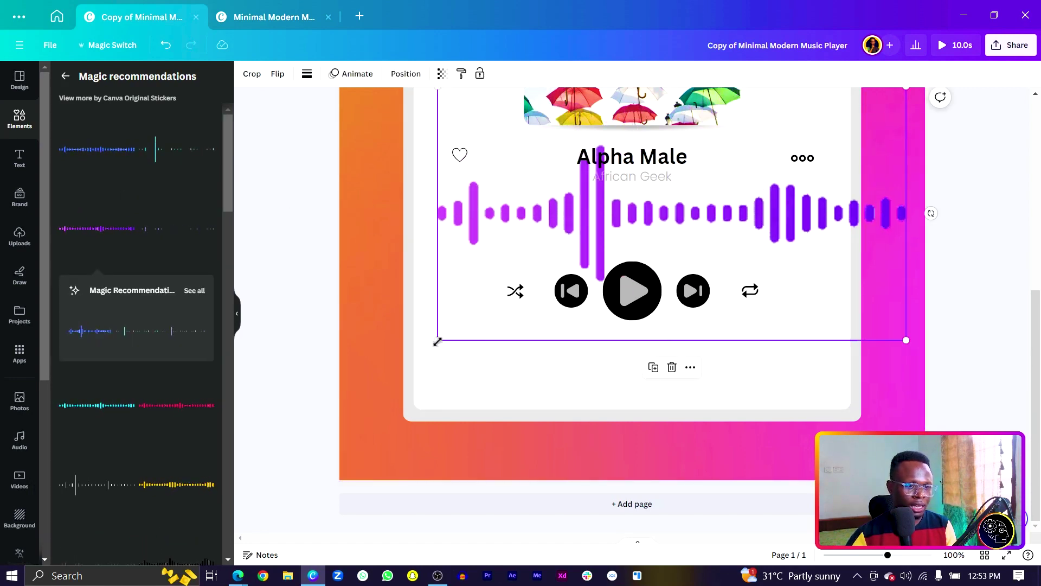
drag(437, 341, 606, 249)
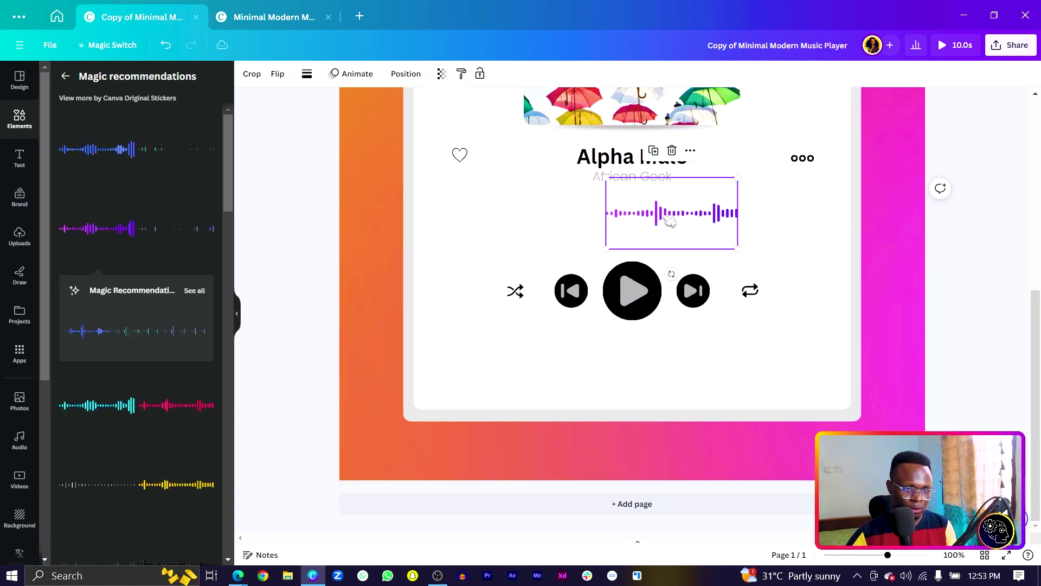
drag(670, 220, 689, 236)
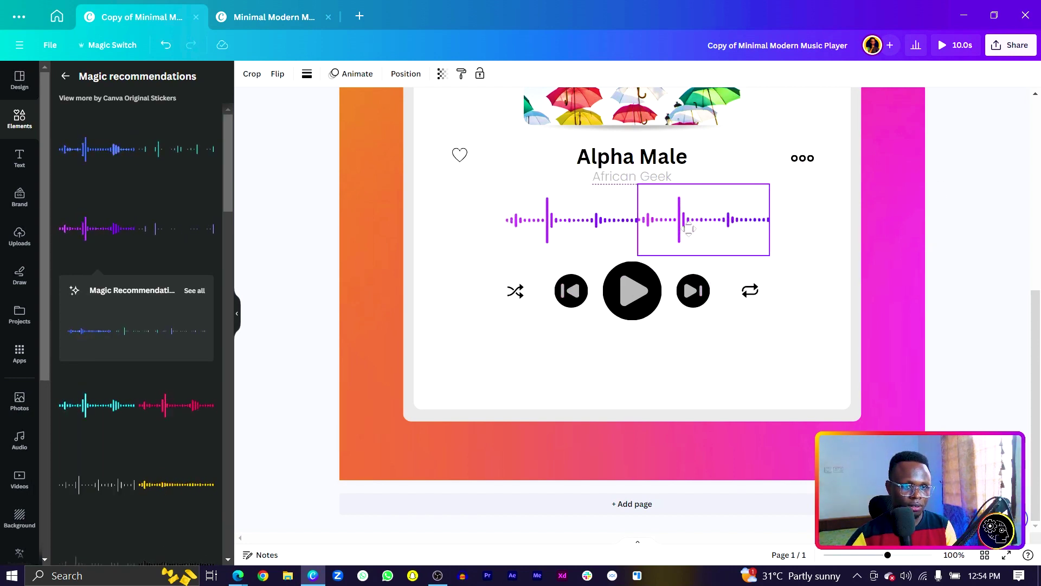
Flip the duplicate sound wave horizontally and center the mirrored pair above the playback buttons.
click(278, 75)
click(330, 106)
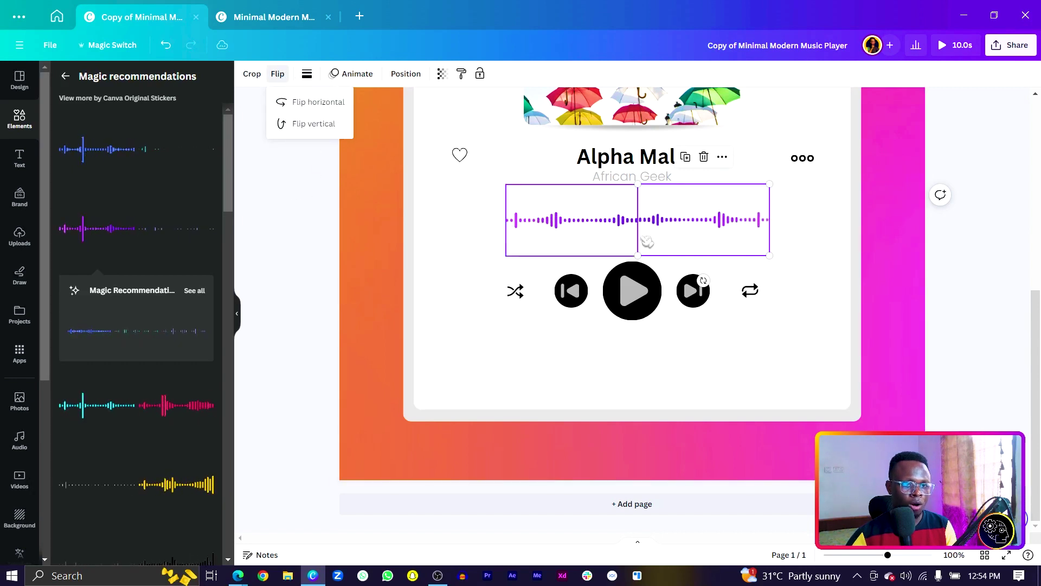
click(988, 291)
click(656, 245)
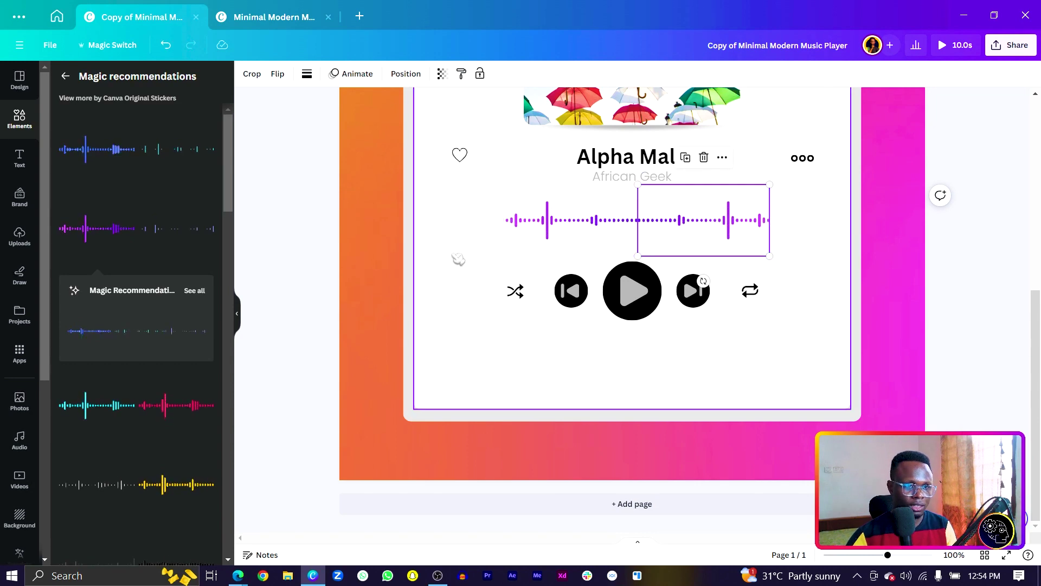
shift+click(564, 225)
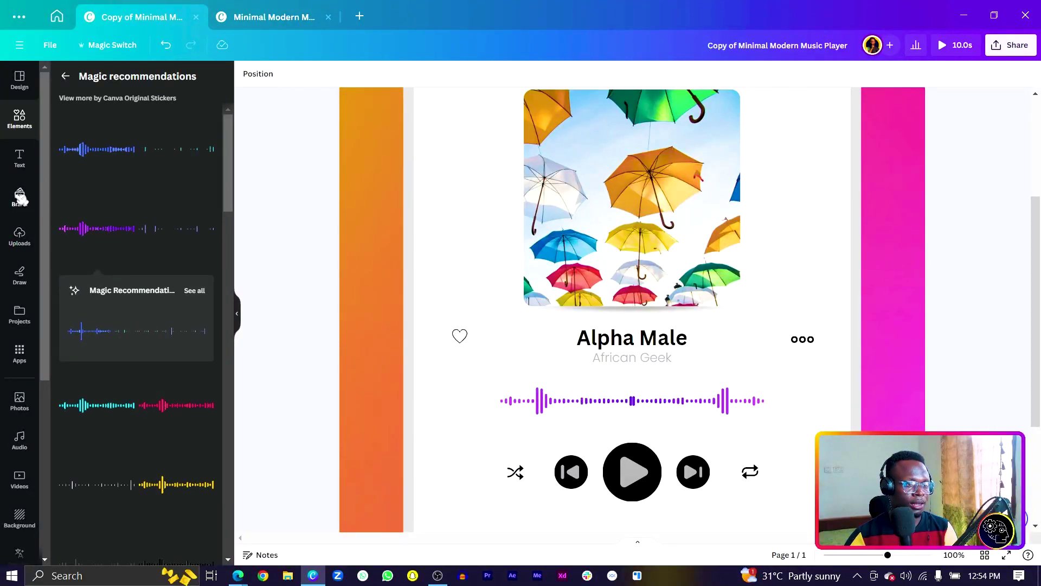
Add the uploaded "Jaylikethealphabet - GET IT" audio track to the timeline and select the lower audio clip.
click(25, 203)
click(19, 236)
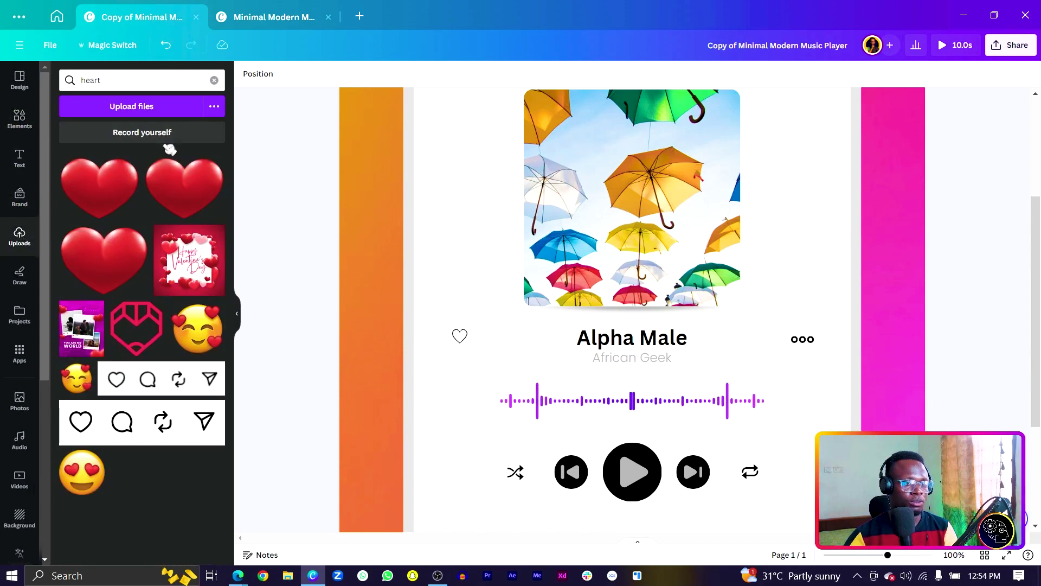
click(215, 80)
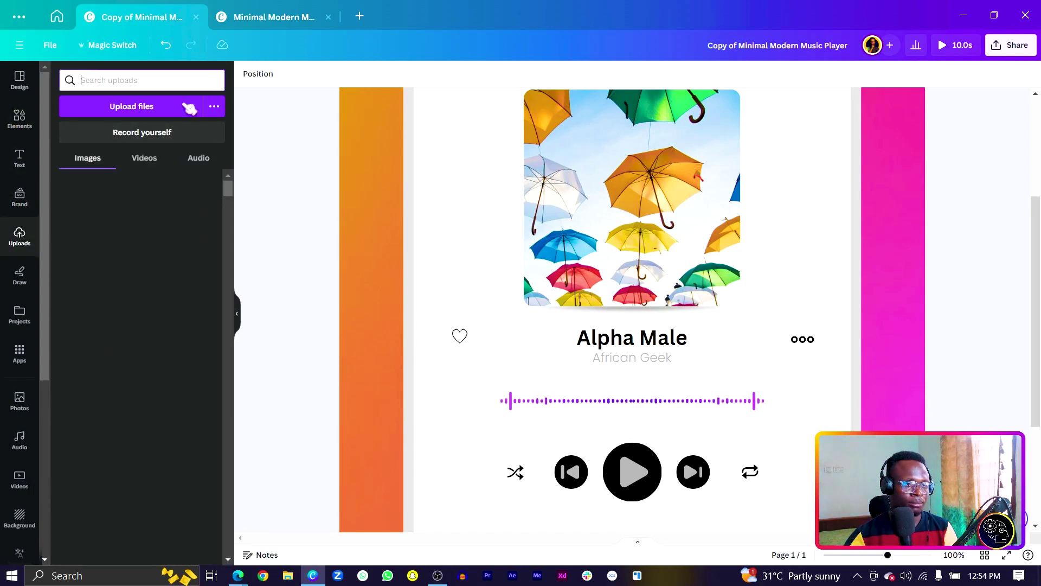
click(199, 158)
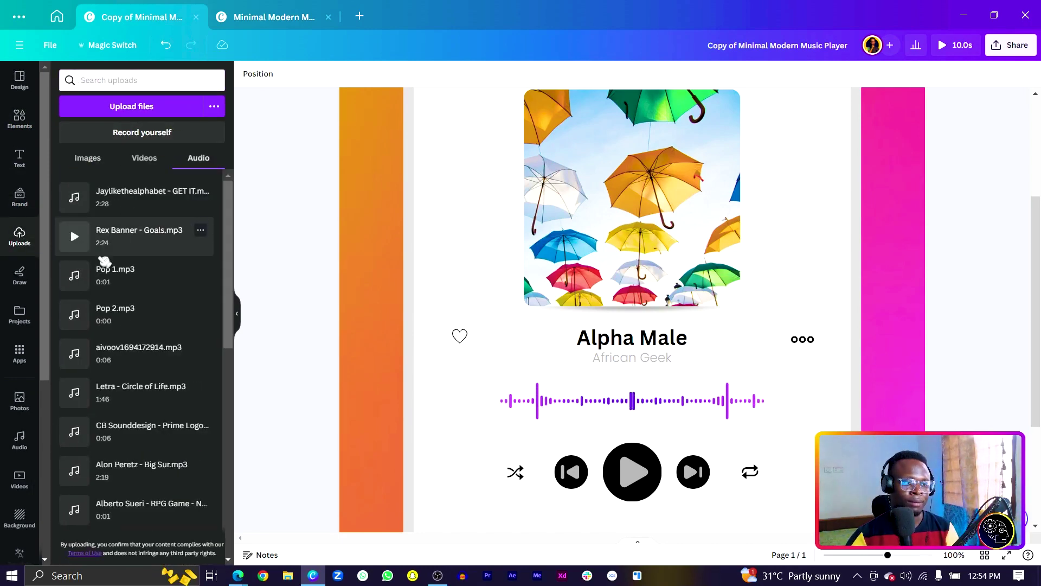
drag(122, 205, 422, 288)
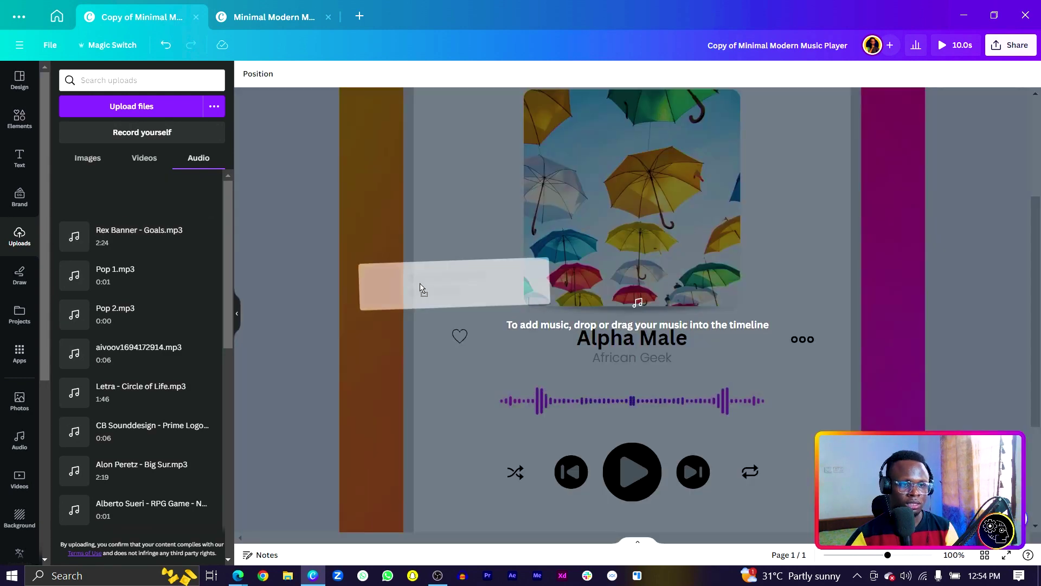
drag(497, 380, 497, 380)
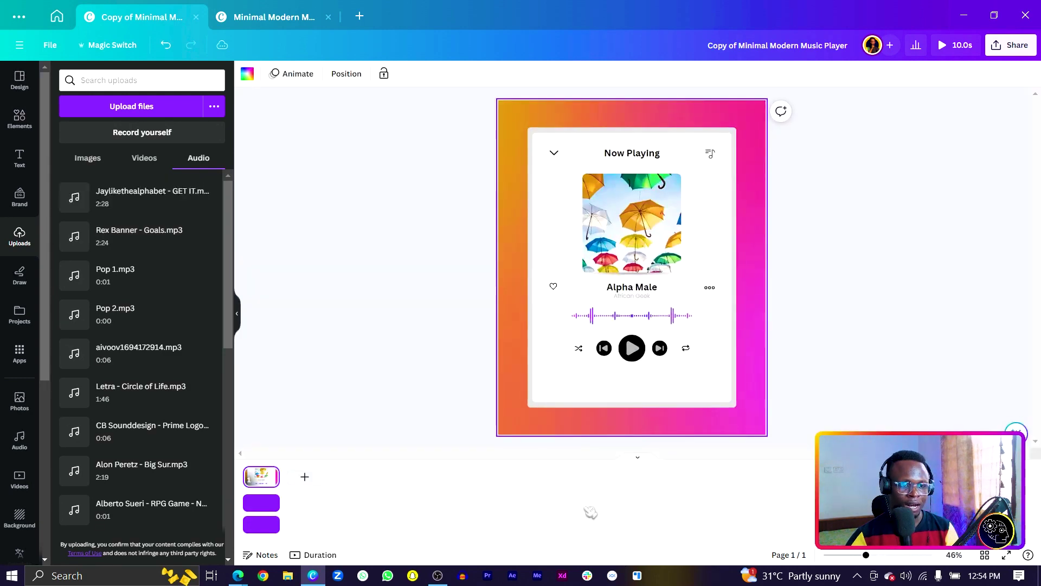
click(268, 529)
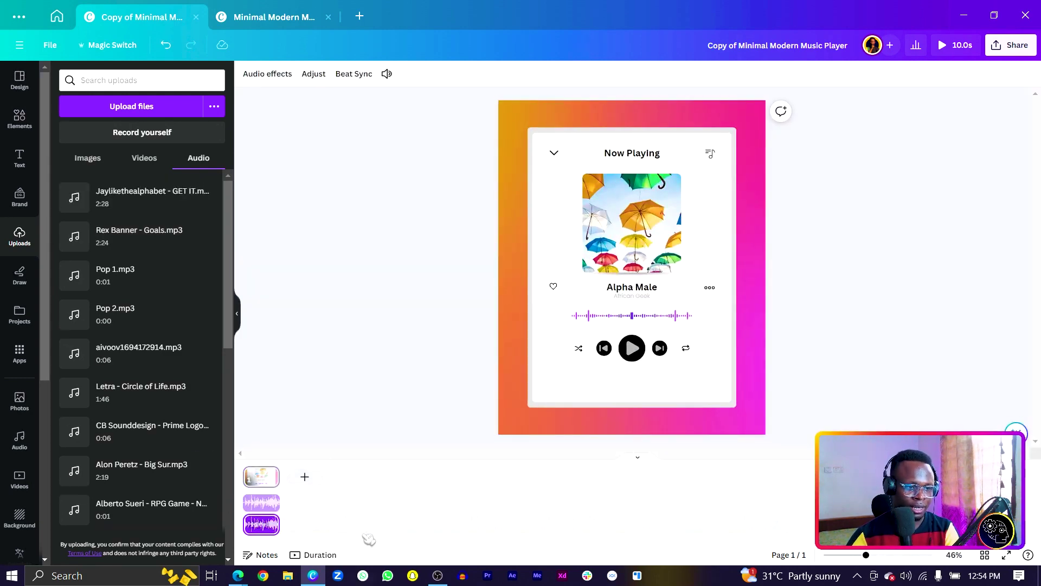
Select the first page and preview the player animation with the added music.
click(261, 477)
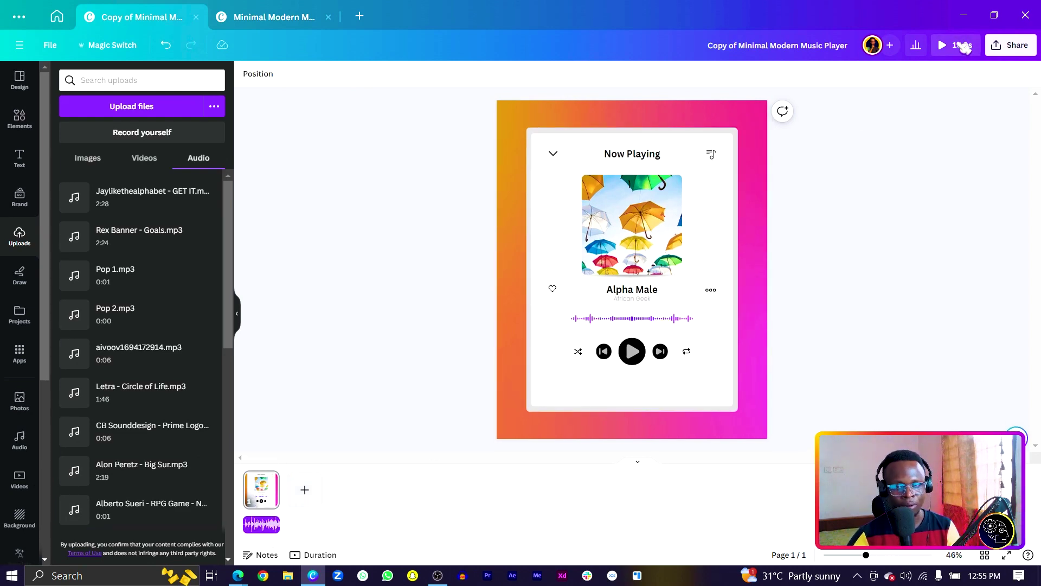
click(957, 45)
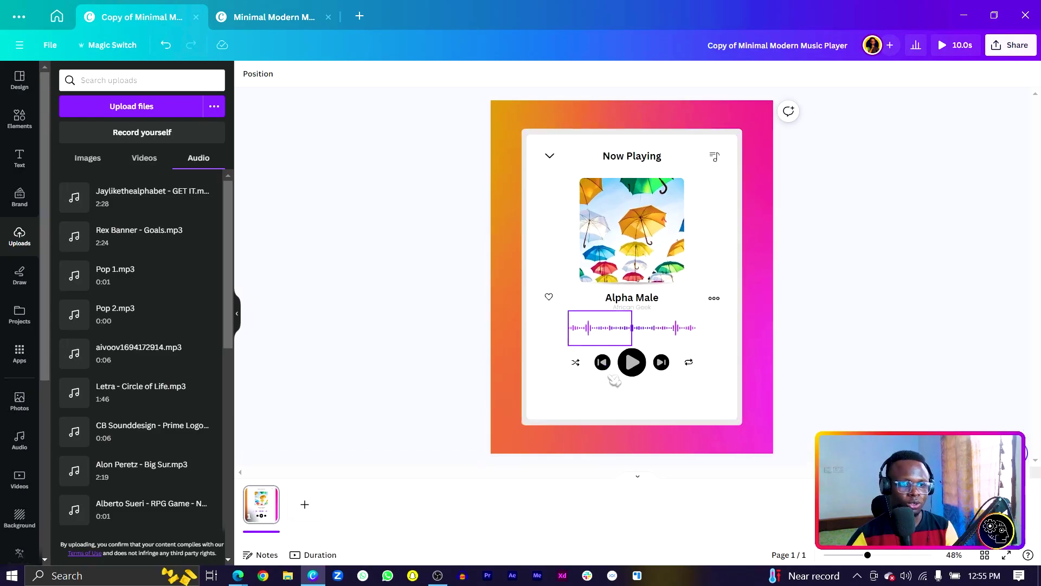
Increase the corner rounding of the white inner card and shorten the card from its lower edge.
click(571, 408)
click(320, 75)
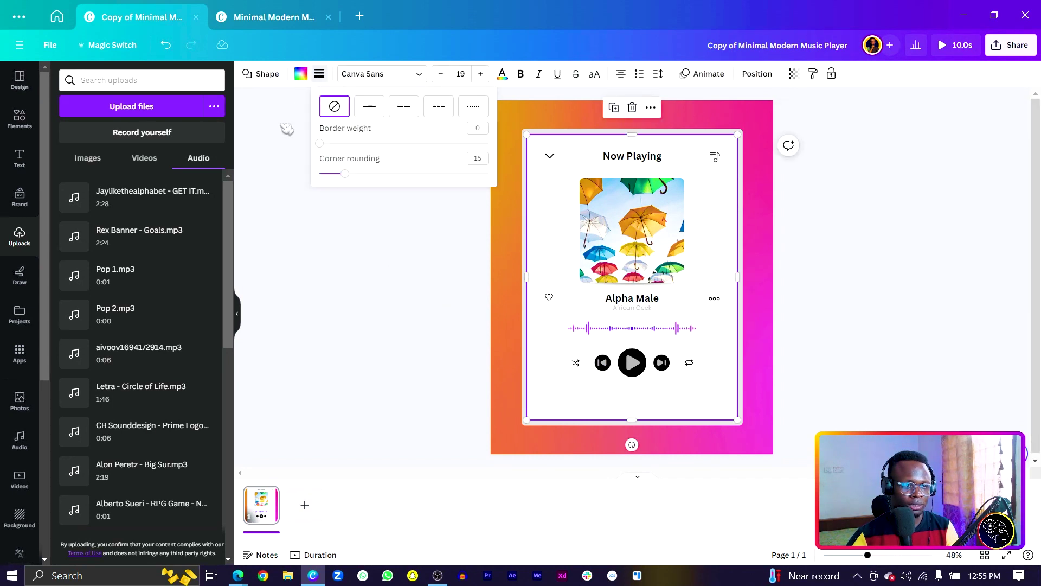
drag(346, 175, 362, 180)
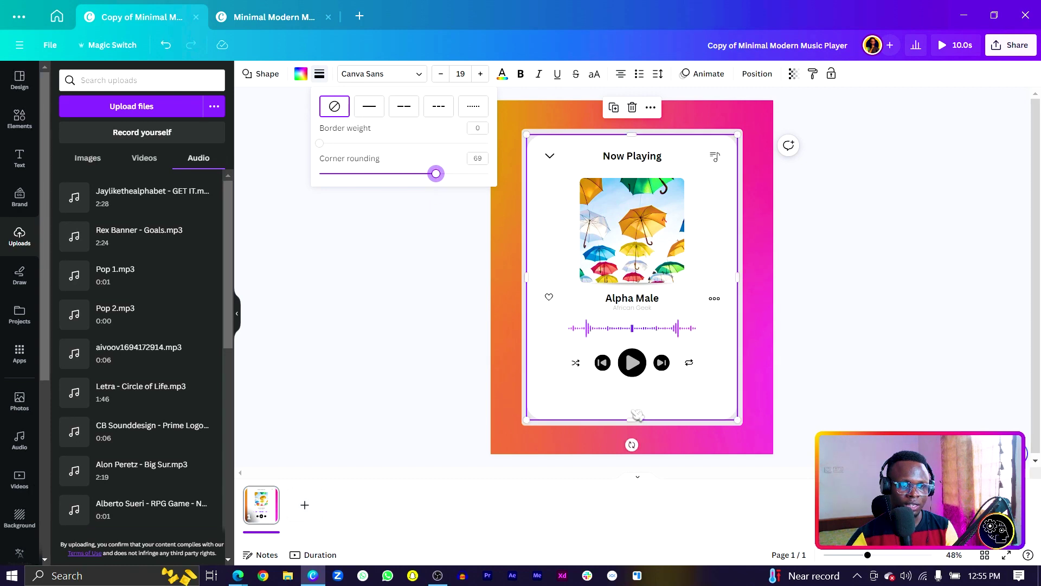
drag(632, 418, 631, 404)
drag(439, 176, 426, 173)
Shorten the grey outer card to match the white card and set its corner rounding to 68.
drag(572, 424, 562, 410)
click(319, 75)
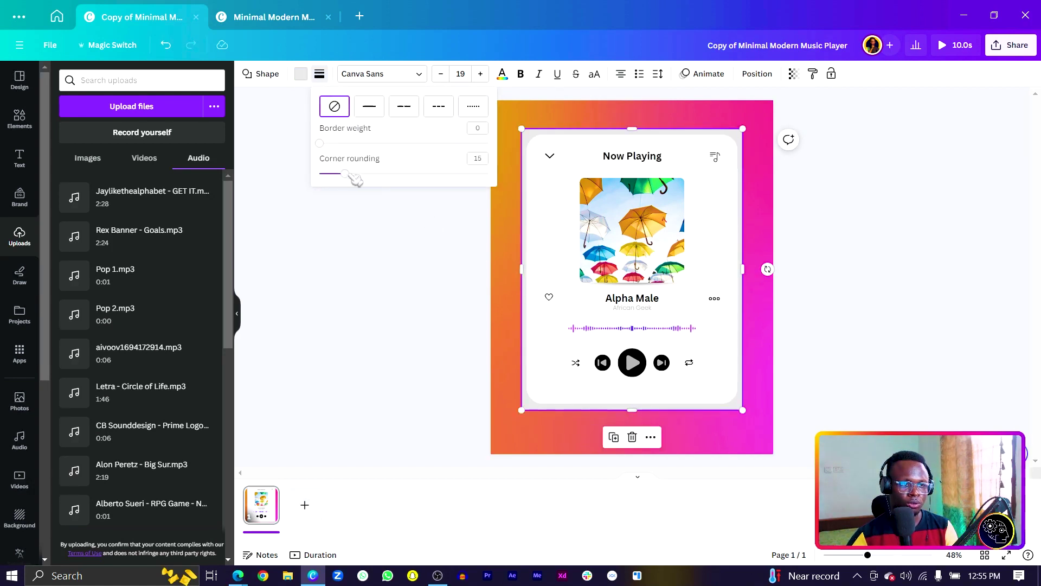
drag(355, 179, 440, 204)
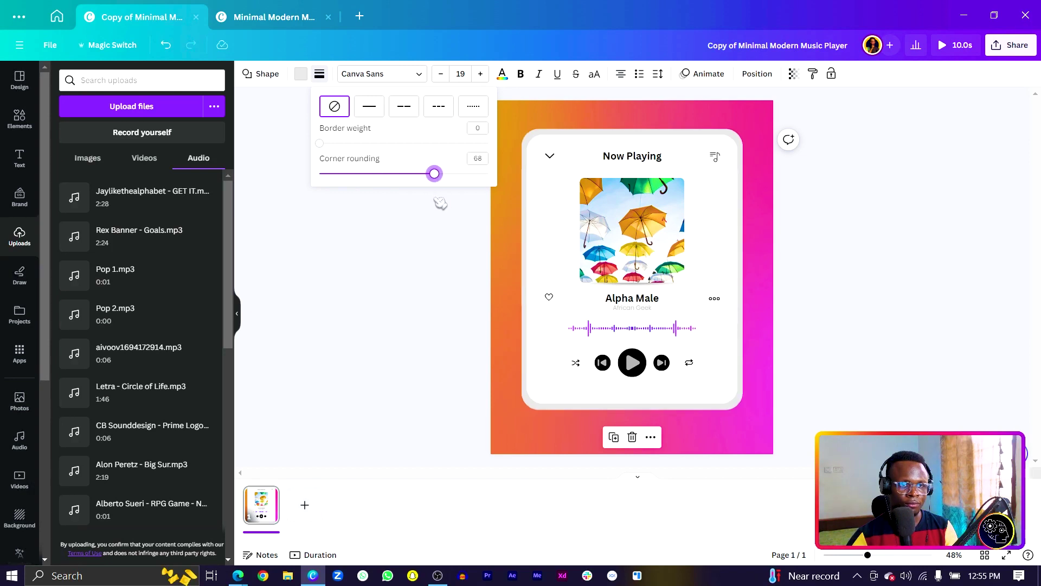
Select the whole music player with both cards and move it down slightly to centre it vertically on the page.
drag(431, 104, 846, 464)
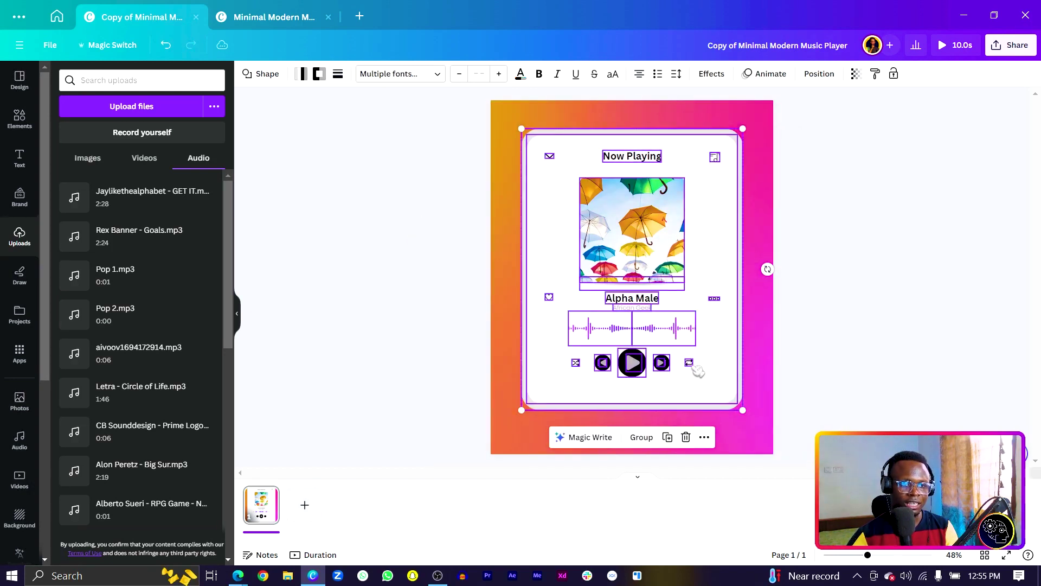
drag(698, 371, 690, 378)
click(438, 320)
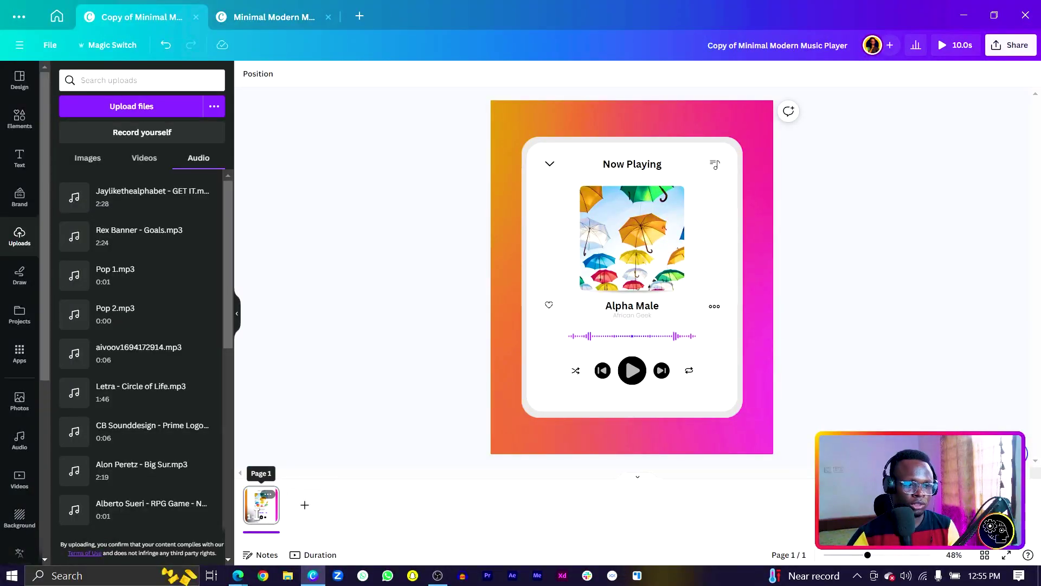
Duplicate the first page and trim the music clip to 10.0 seconds so it covers only page one.
click(259, 510)
key(ctrl+d)
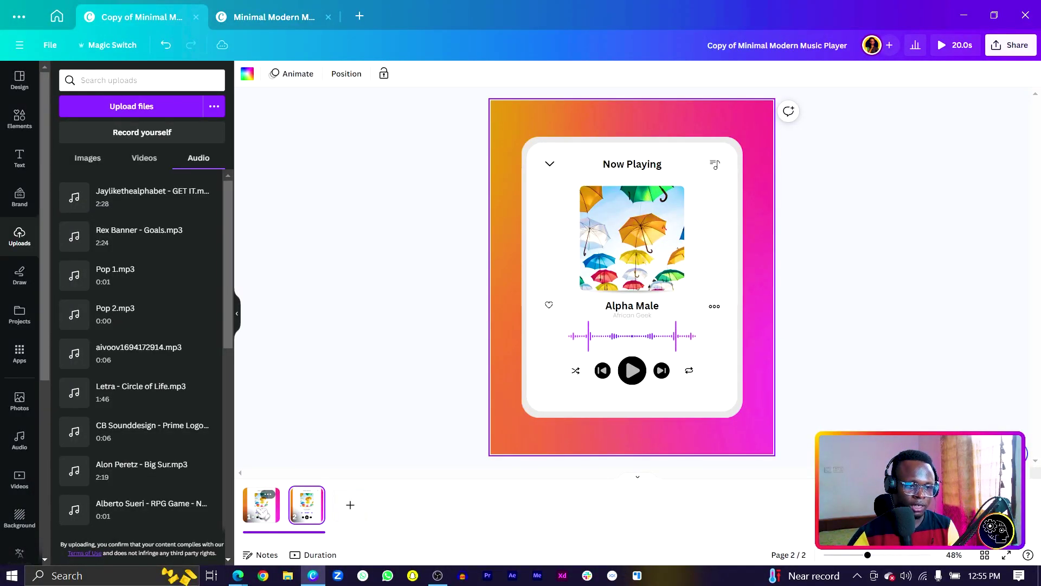
click(295, 533)
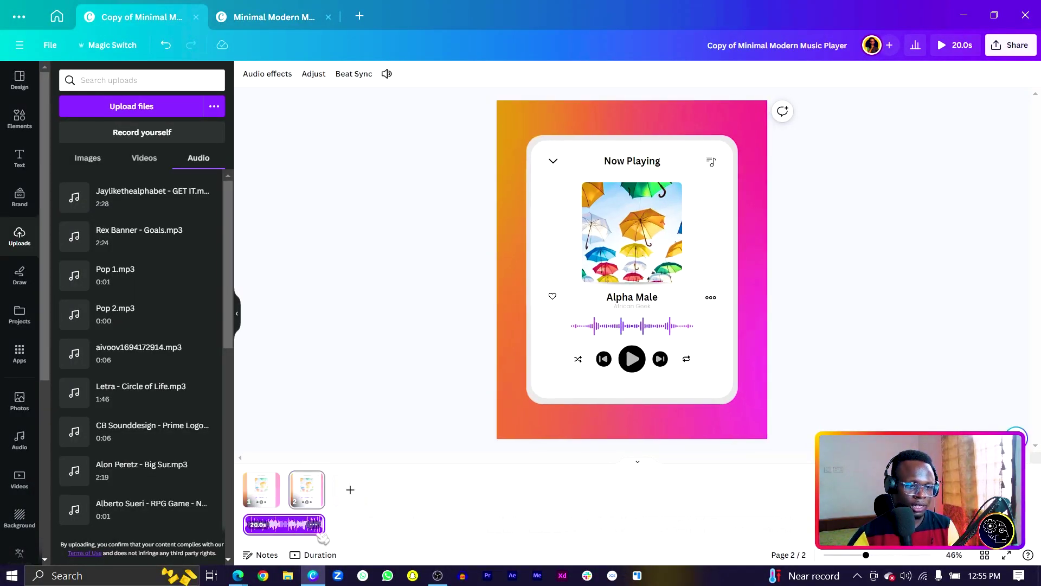
drag(324, 526, 290, 526)
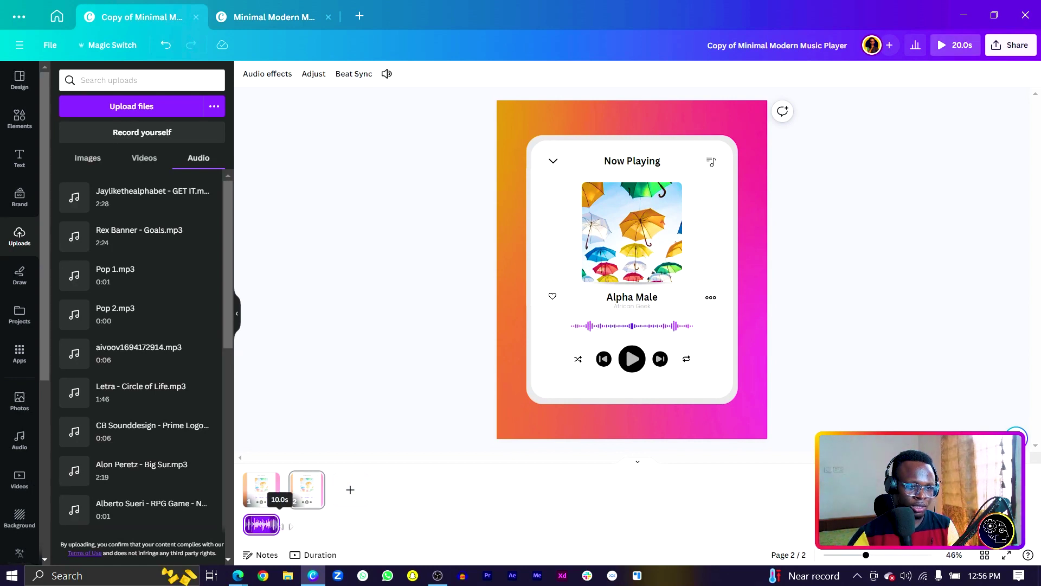
click(266, 490)
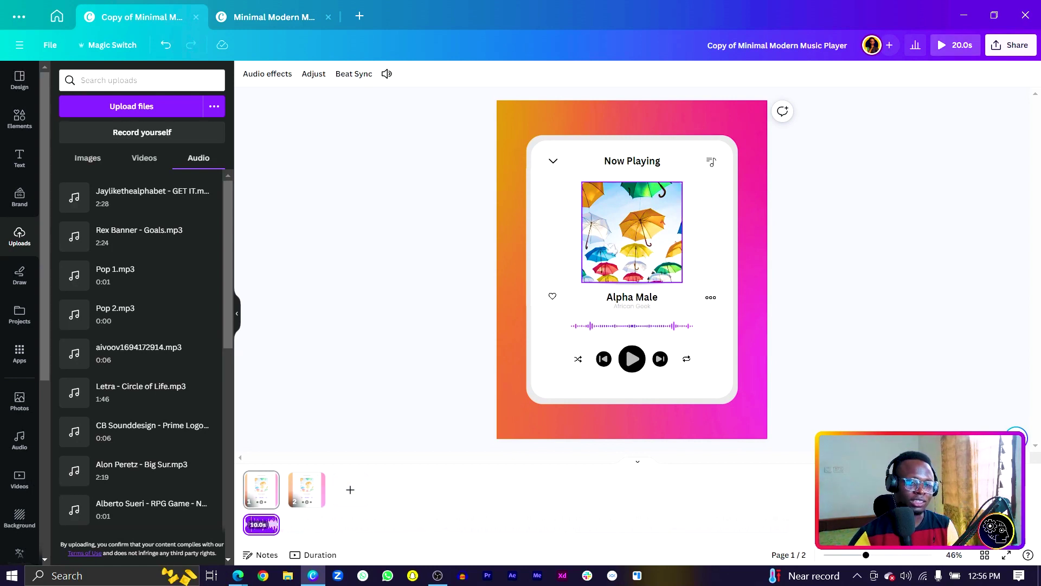
On page two, add the yellow sound wave from the recommendations and delete both purple sound waves.
click(301, 491)
click(593, 262)
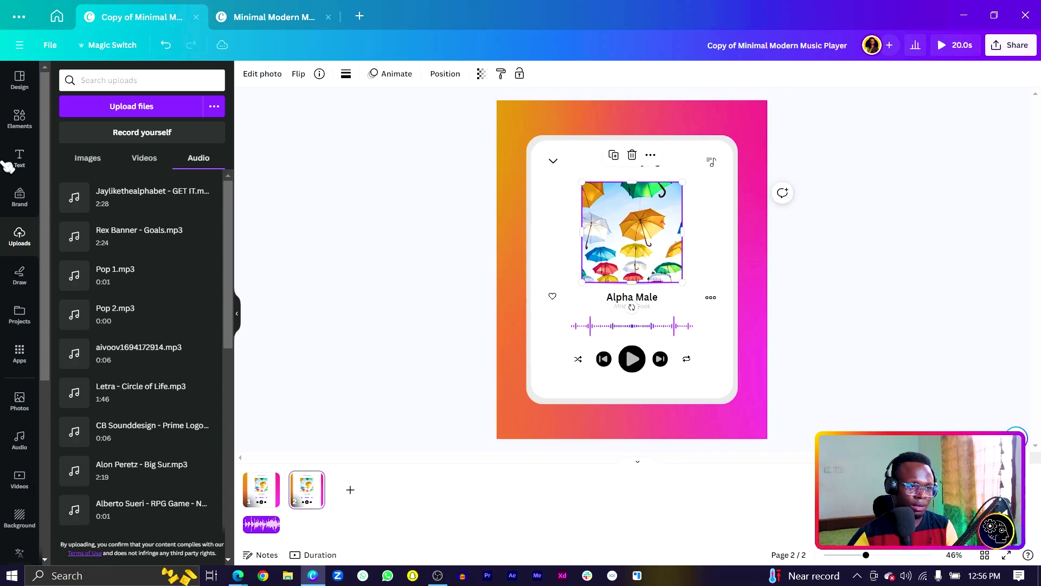
click(22, 121)
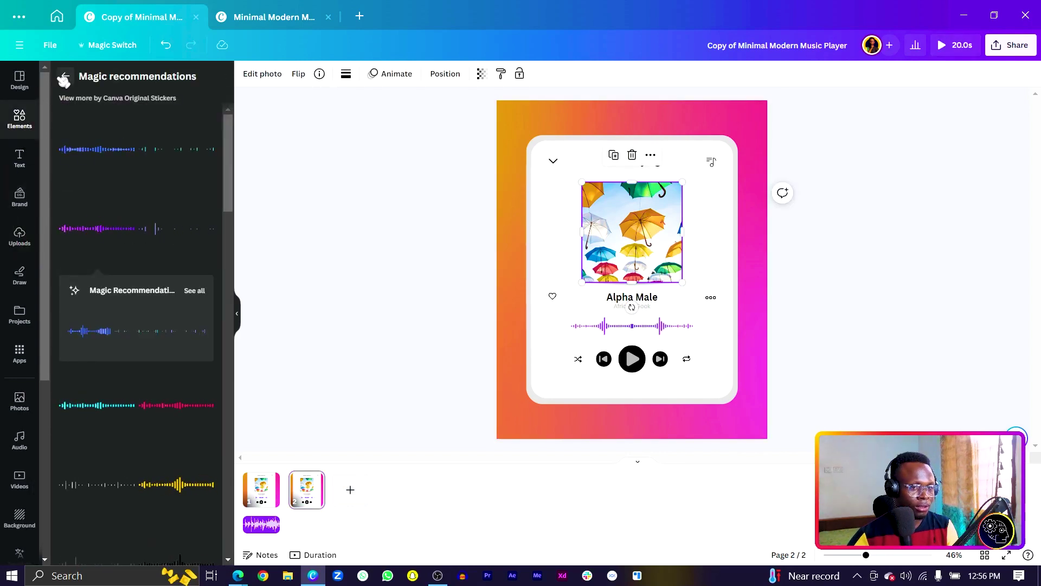
drag(594, 334, 662, 332)
click(590, 328)
key(Delete)
click(661, 329)
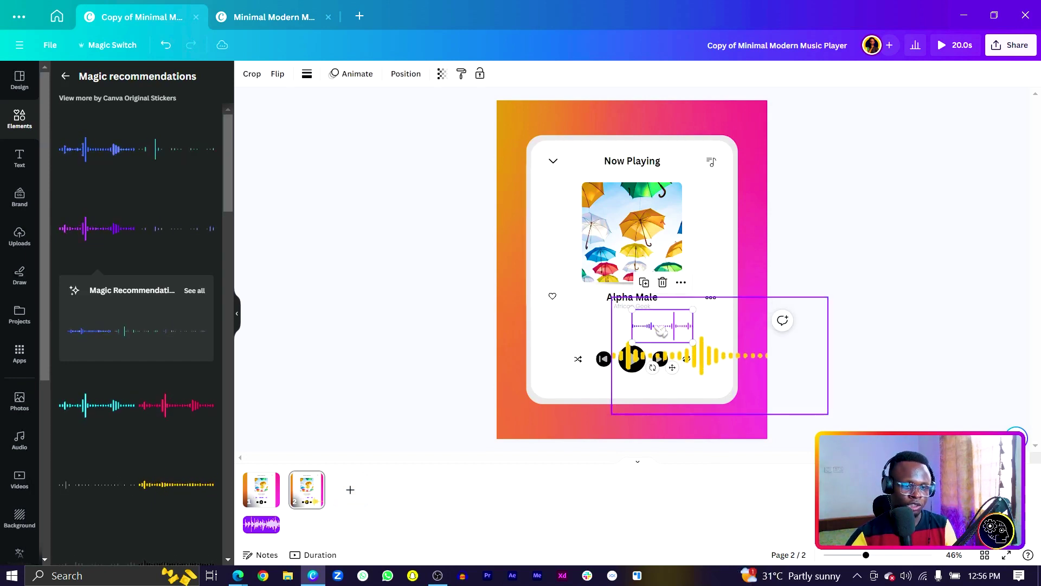
key(Delete)
Scale the yellow sound wave down below the song text and place a duplicate beside it.
click(735, 350)
drag(734, 350, 742, 352)
drag(836, 417, 578, 381)
key(ctrl+plus)
key(ctrl+plus)
key(ctrl+plus)
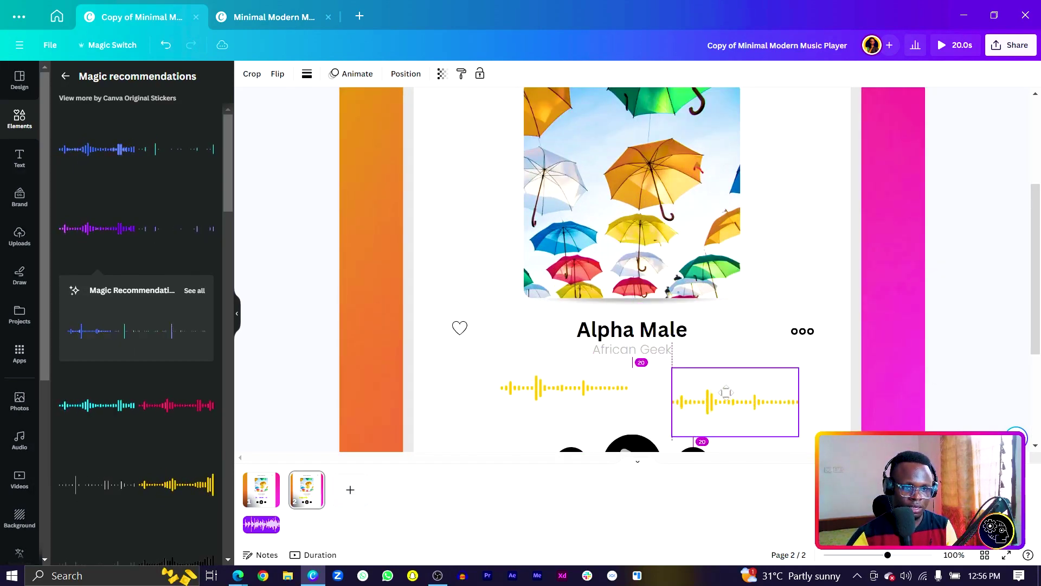
Align the two yellow sound waves edge to edge and centre the pair between the song text and playback buttons.
shift+click(548, 386)
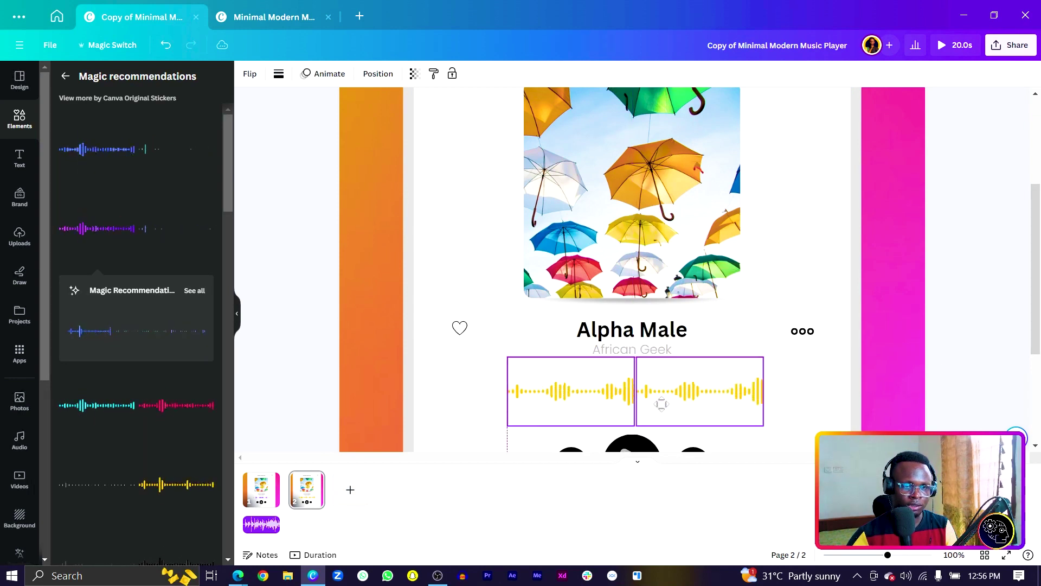
drag(660, 404, 662, 403)
drag(536, 404, 532, 403)
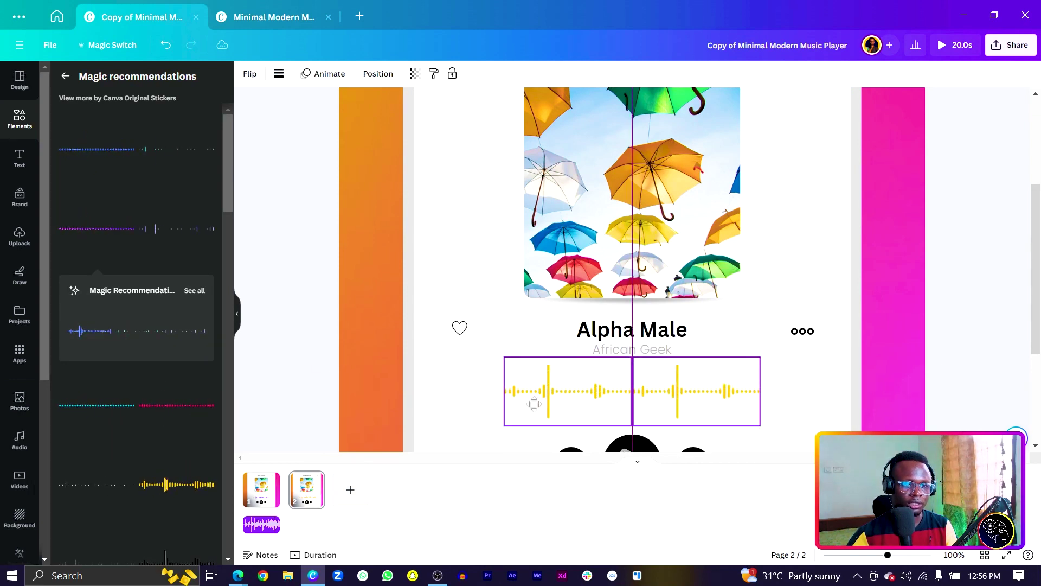
click(295, 355)
Replace page two's album art with the recently used photo of a sunset over a green field.
click(19, 116)
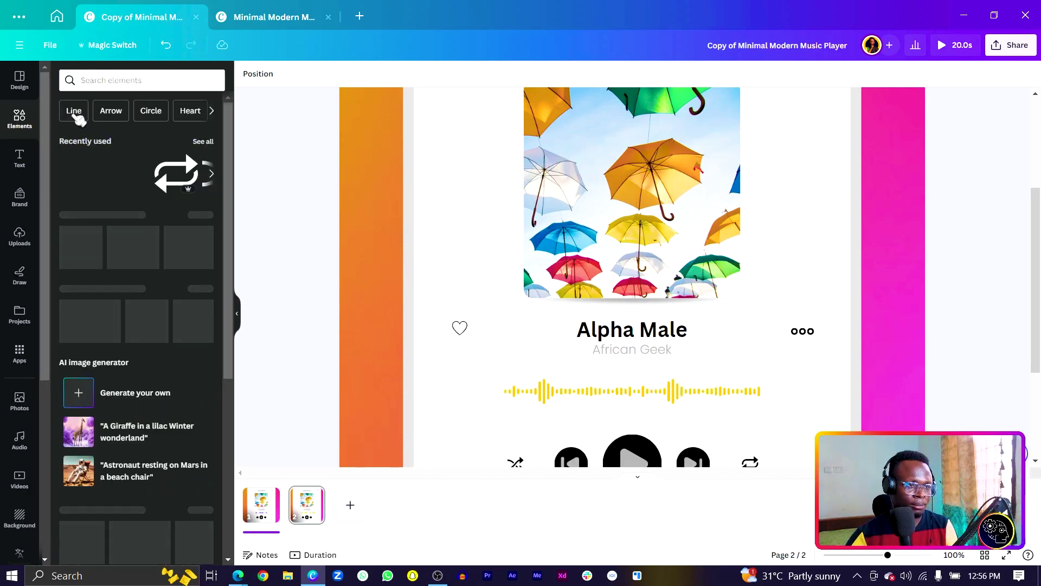
click(23, 417)
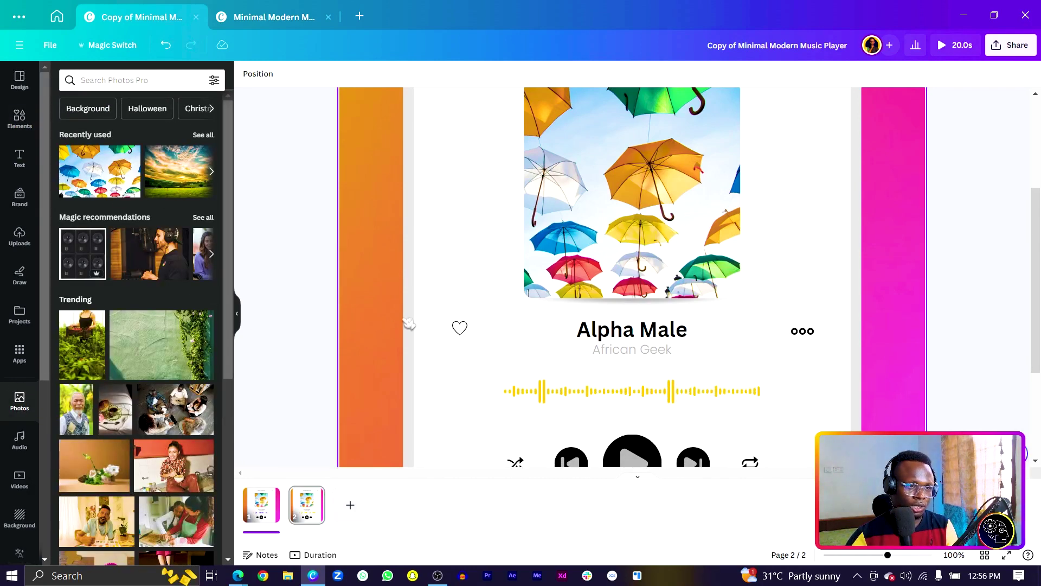
drag(166, 188, 605, 225)
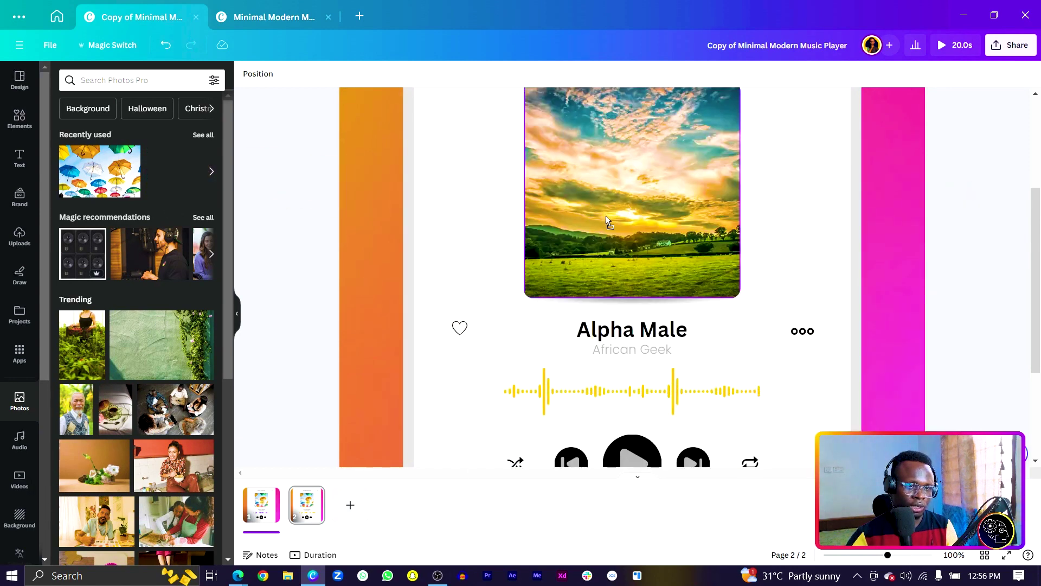
Change the song title on page two to "Good Morning".
scroll(510, 254, down, 3)
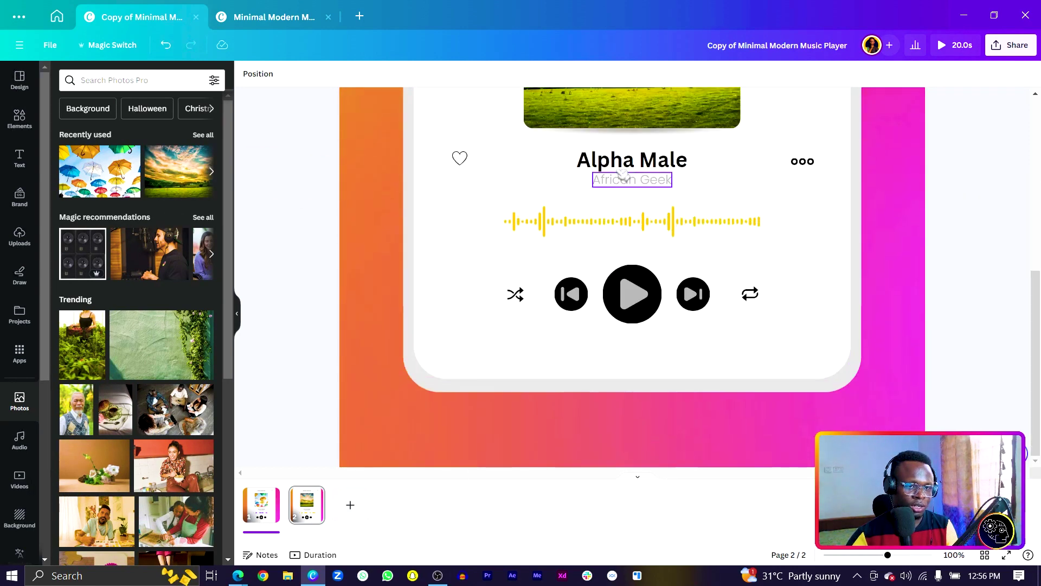
click(623, 161)
click(623, 162)
drag(640, 162, 680, 163)
key(ctrl+a)
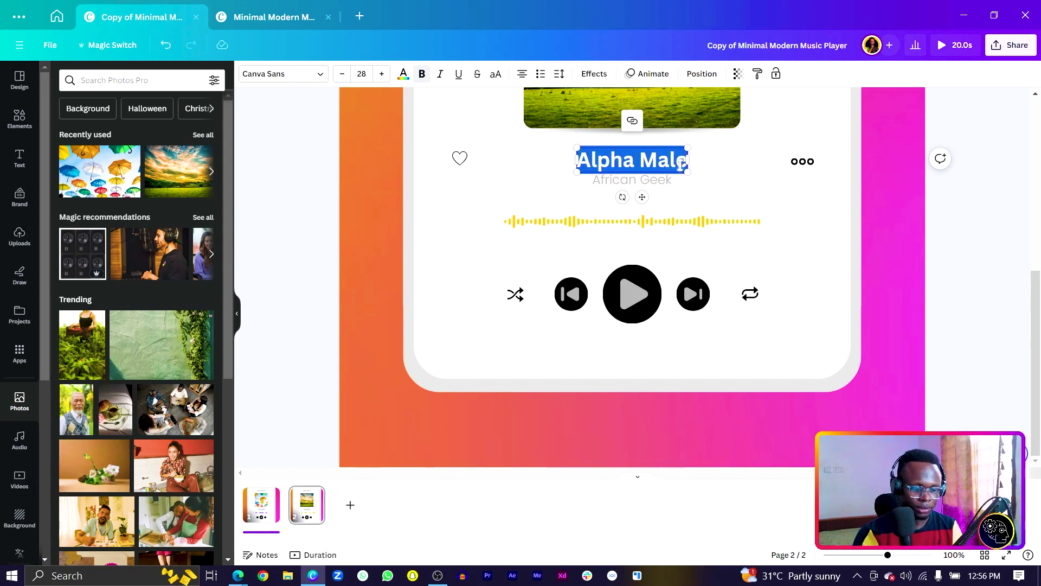
text(Good Morning)
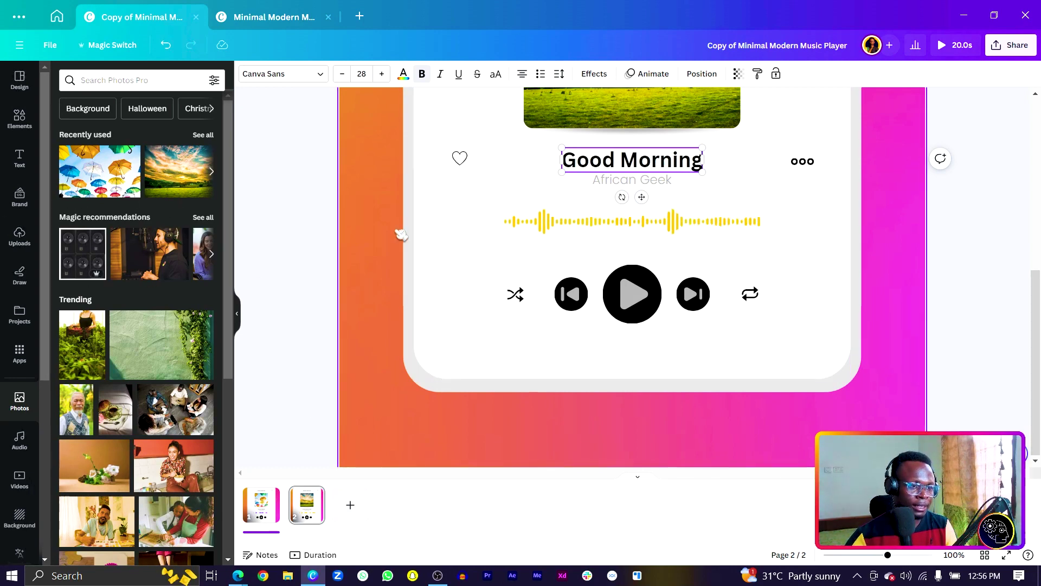
scroll(400, 232, up, 3)
click(125, 79)
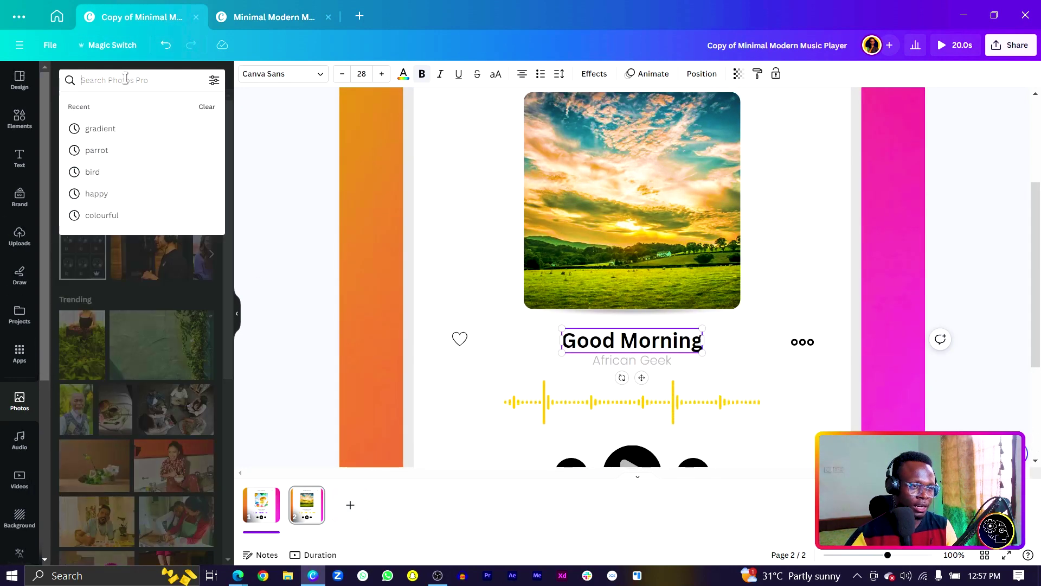
text(gr)
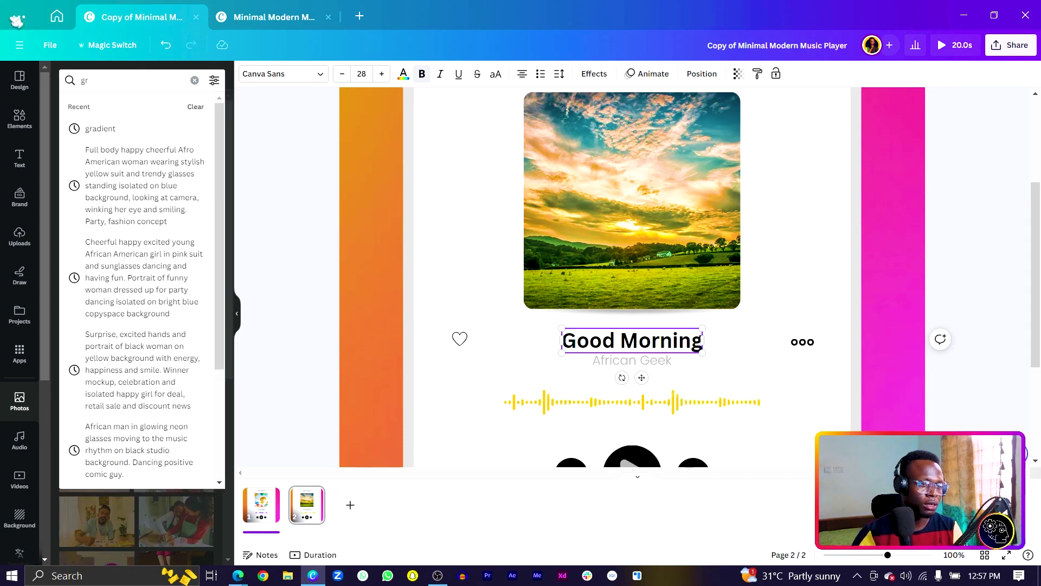
Search the elements for "gradient" and limit the results to videos.
click(22, 118)
click(118, 80)
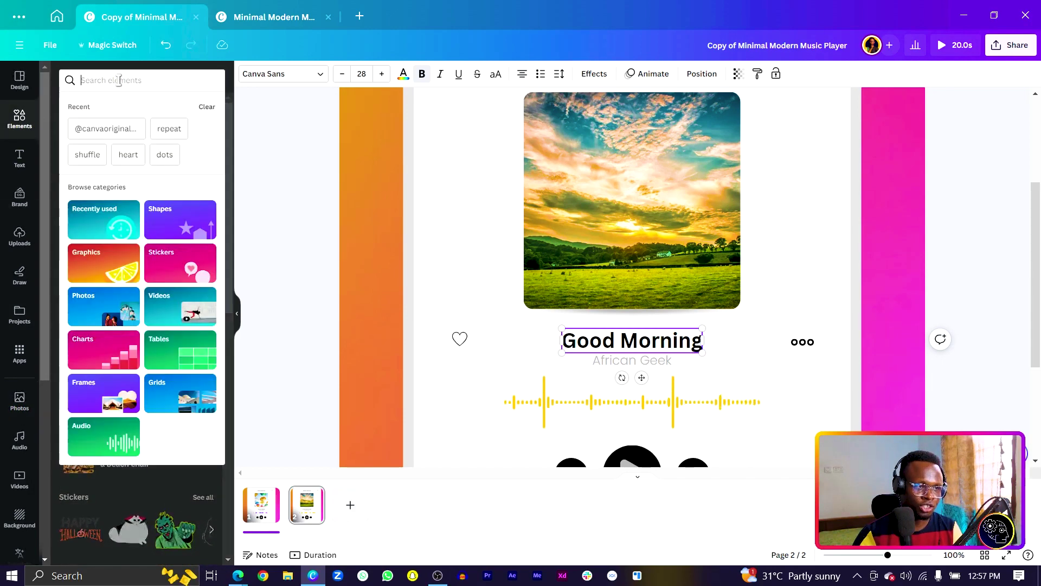
text(grade)
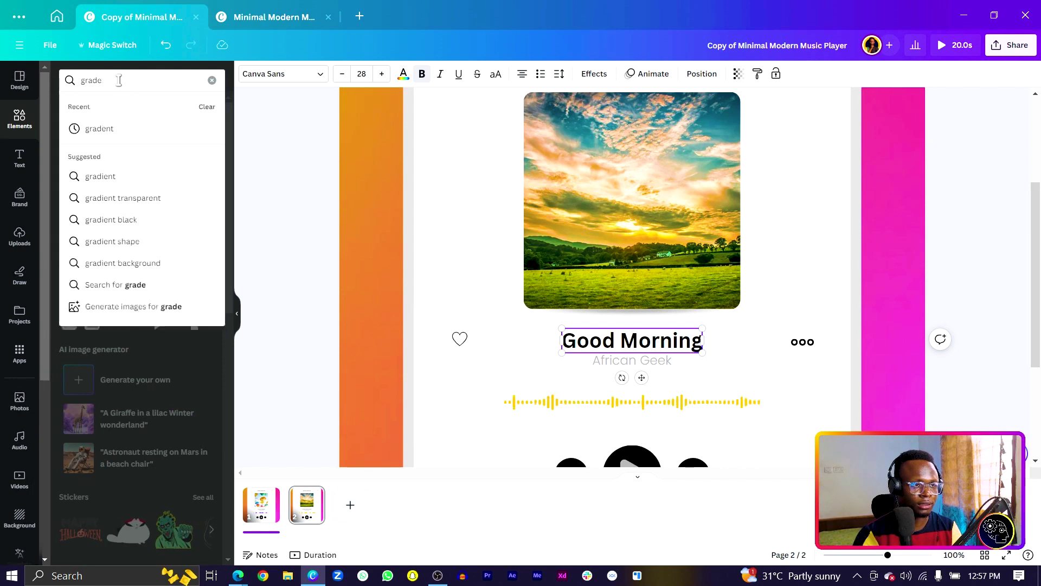
key(BackSpace)
text(ient)
key(Return)
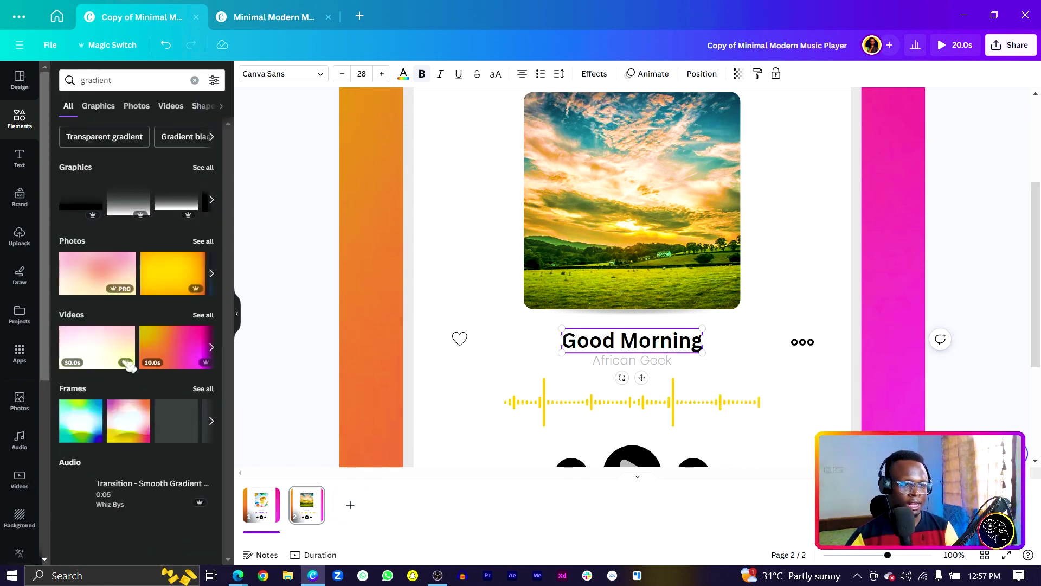
click(165, 106)
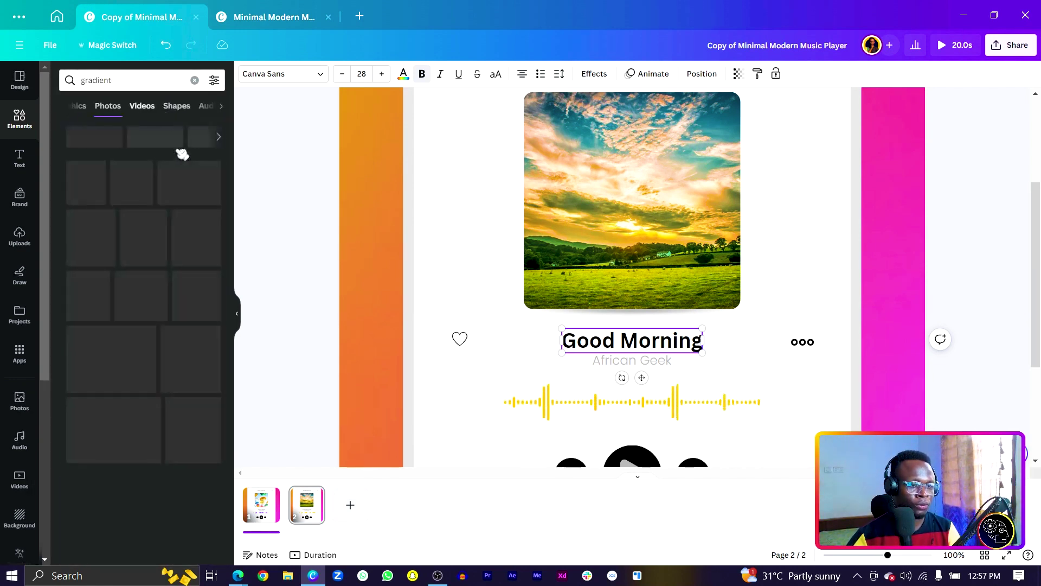
Try the 13-second blue gradient video as page two's background and replace it with another gradient video from the results.
drag(180, 323, 349, 272)
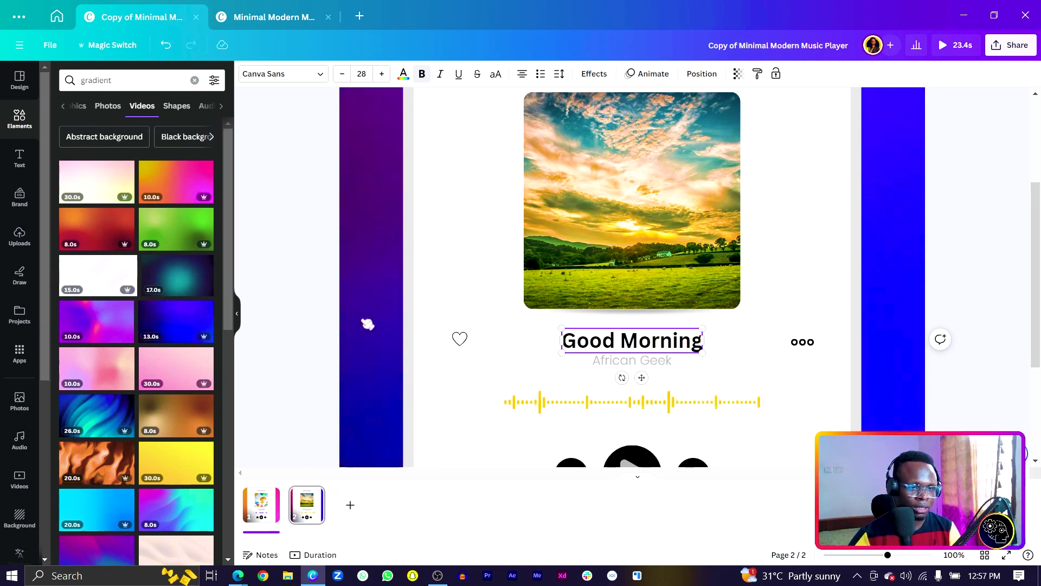
scroll(89, 282, down, 3)
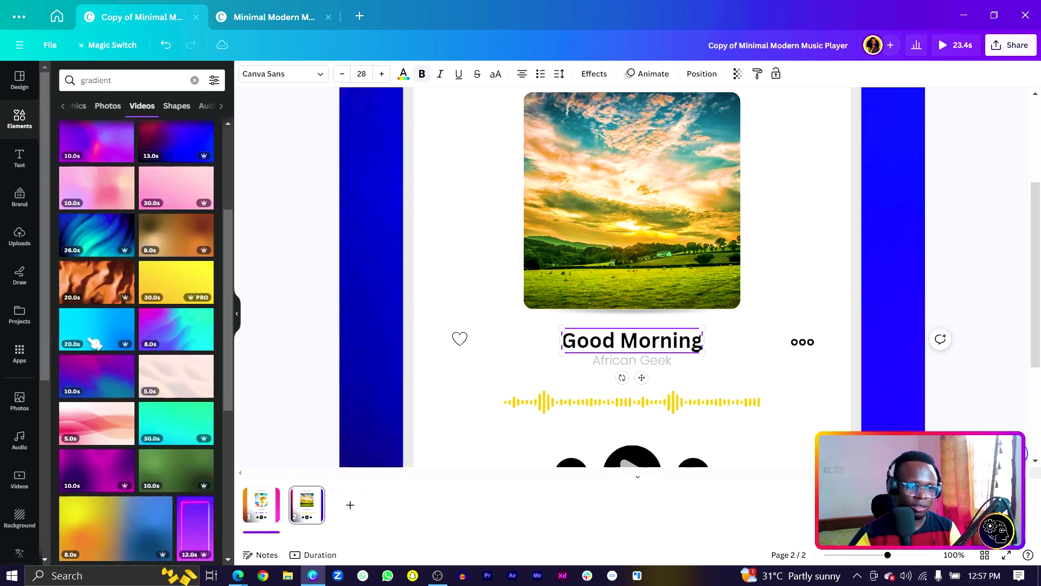
drag(89, 440, 344, 330)
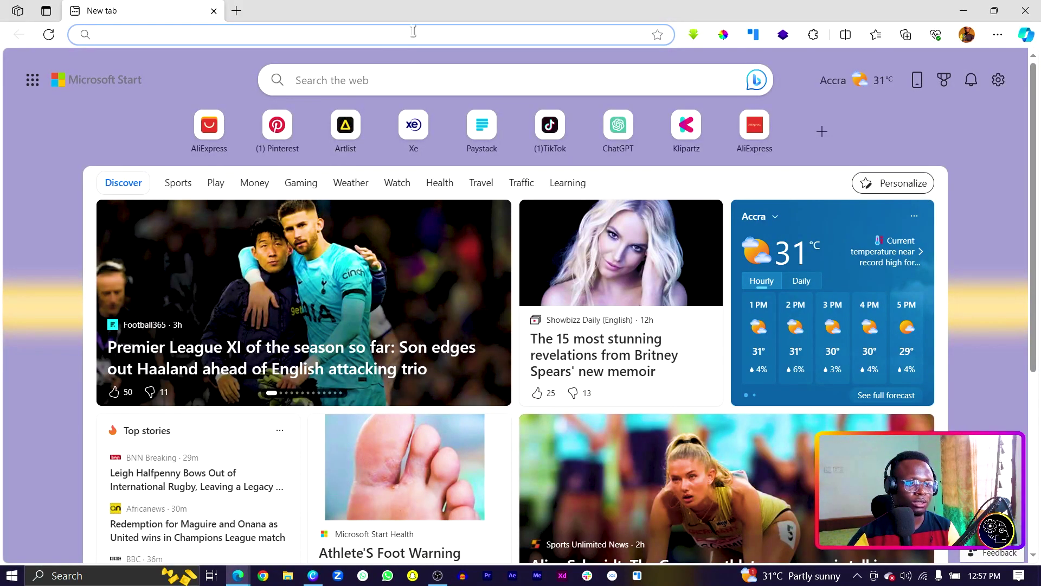
Open Artlist in the browser and search its music library for "good morning".
click(345, 133)
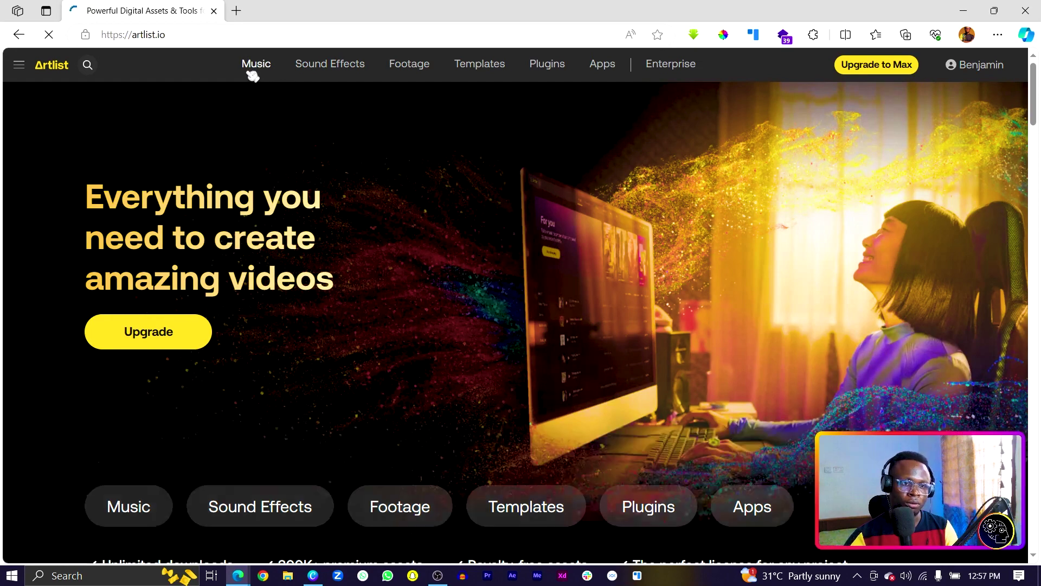
click(251, 73)
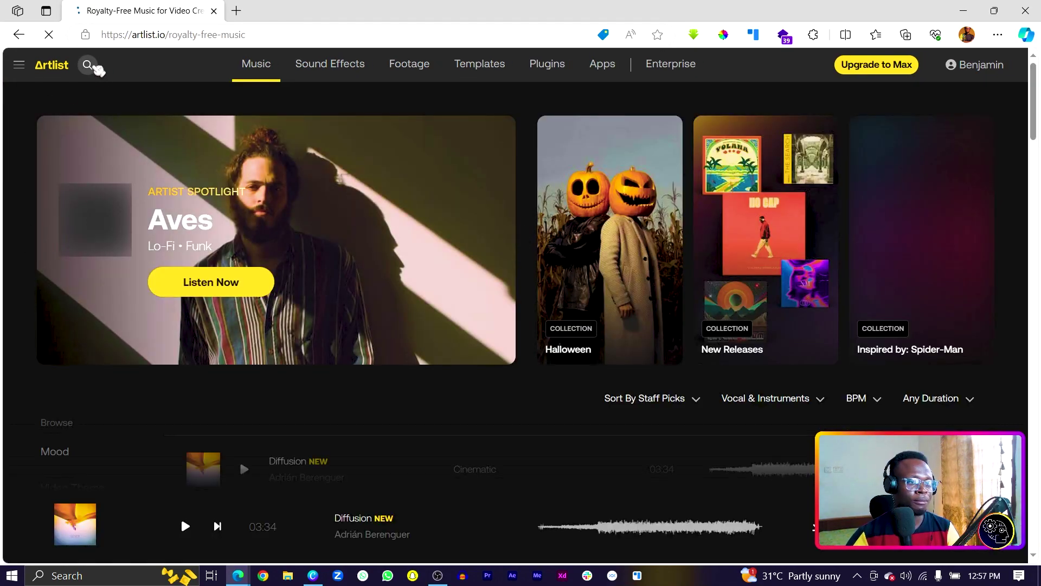
click(87, 64)
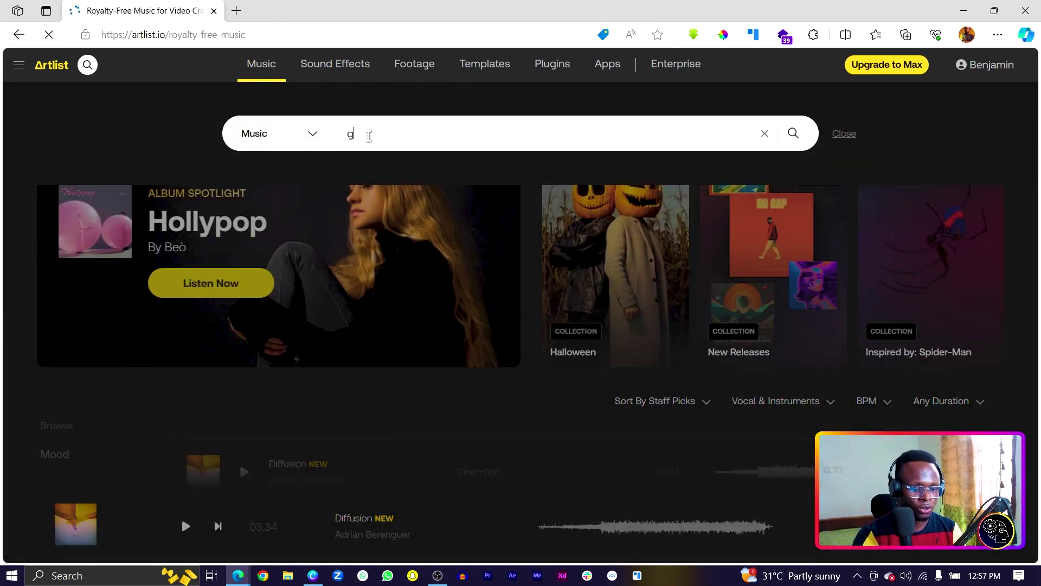
text(good morning)
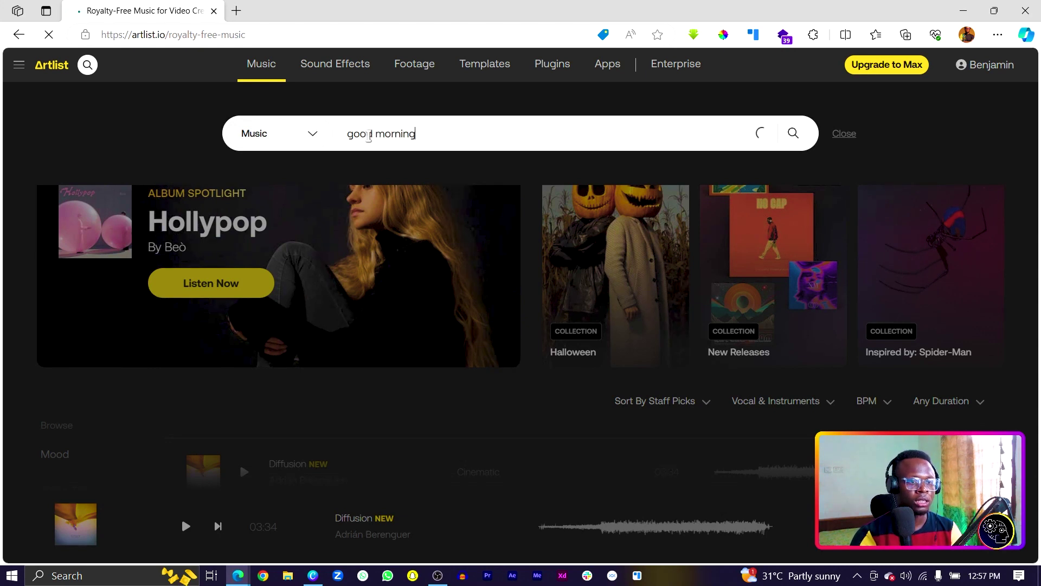
key(Return)
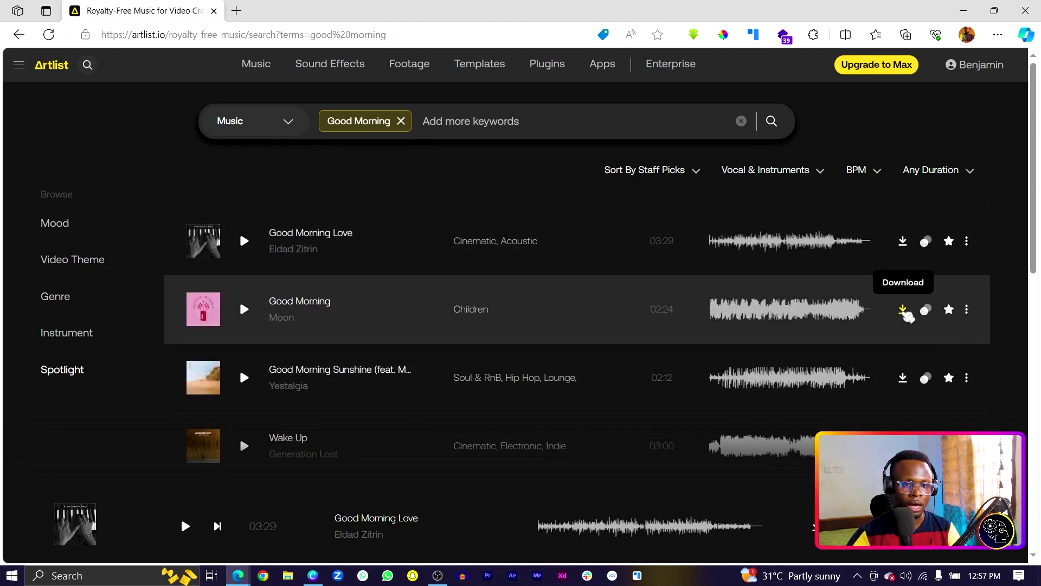
Download the track "Good Morning Sunshine" as an MP3 and bring it into the Canva design as page two's music.
click(904, 312)
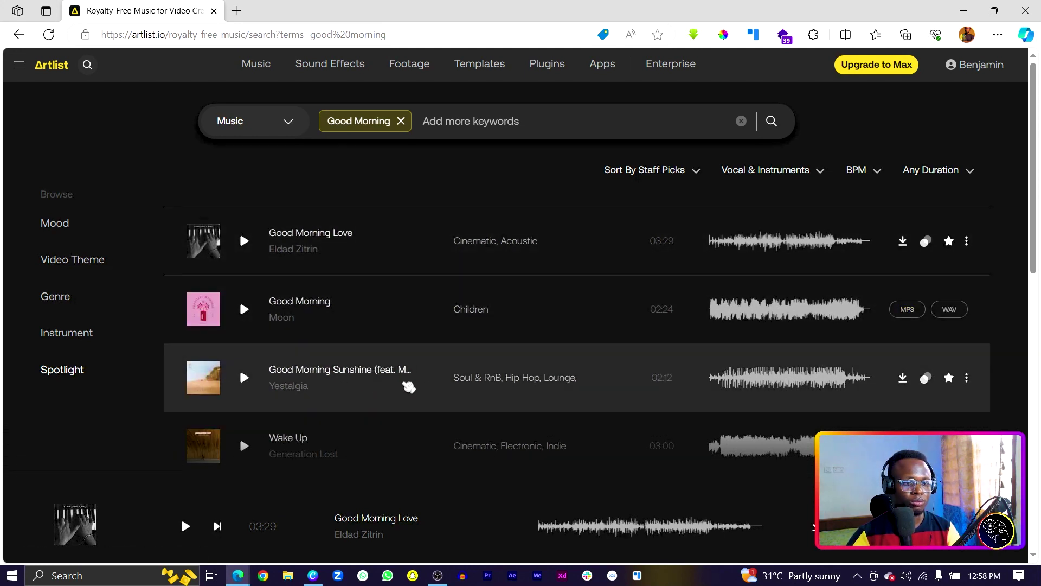
click(903, 378)
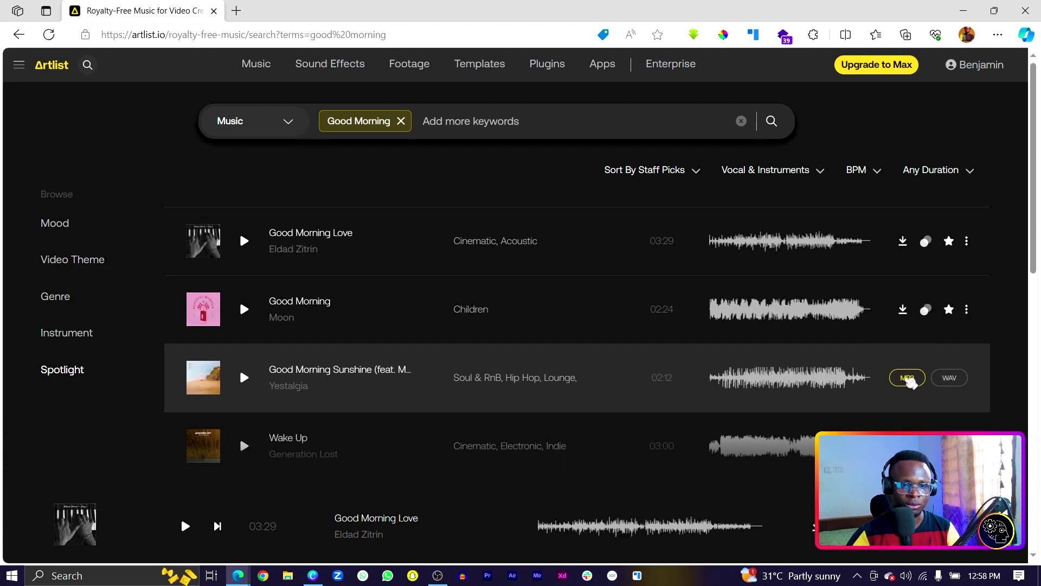
click(901, 381)
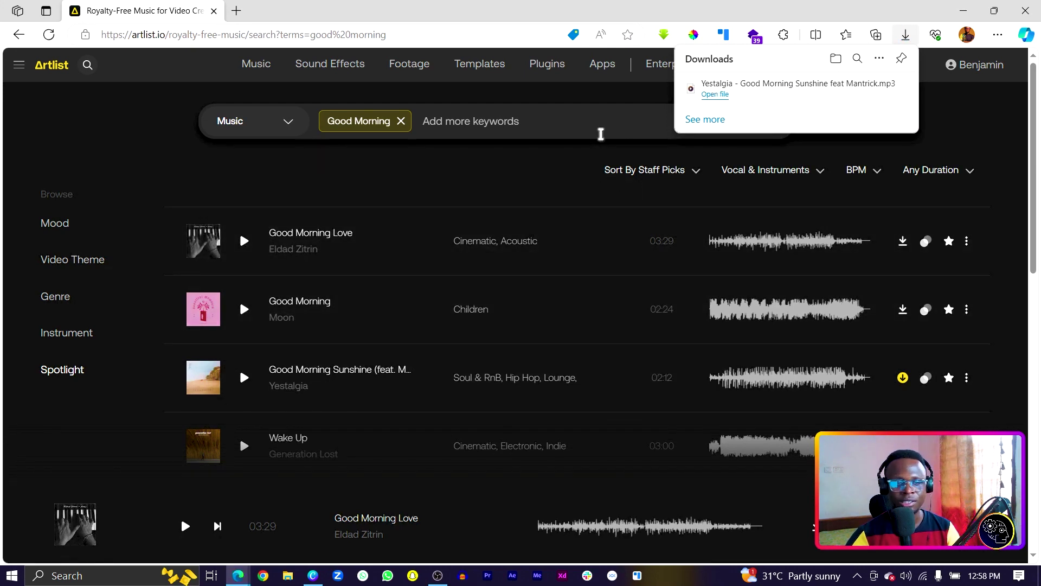
drag(742, 101, 540, 304)
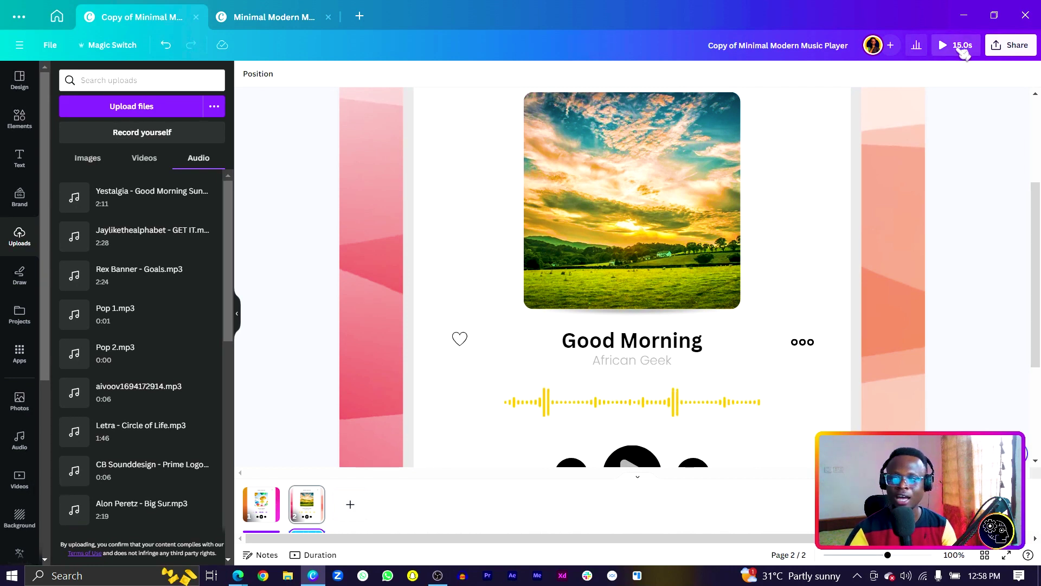
Play the full preview of the two-page music player design starting from page one.
click(266, 507)
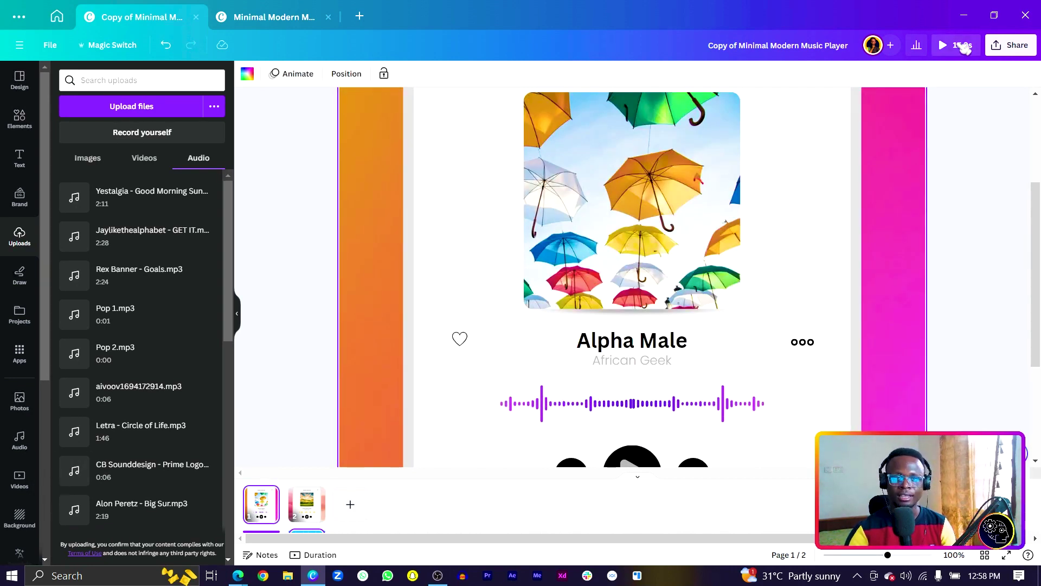
click(959, 46)
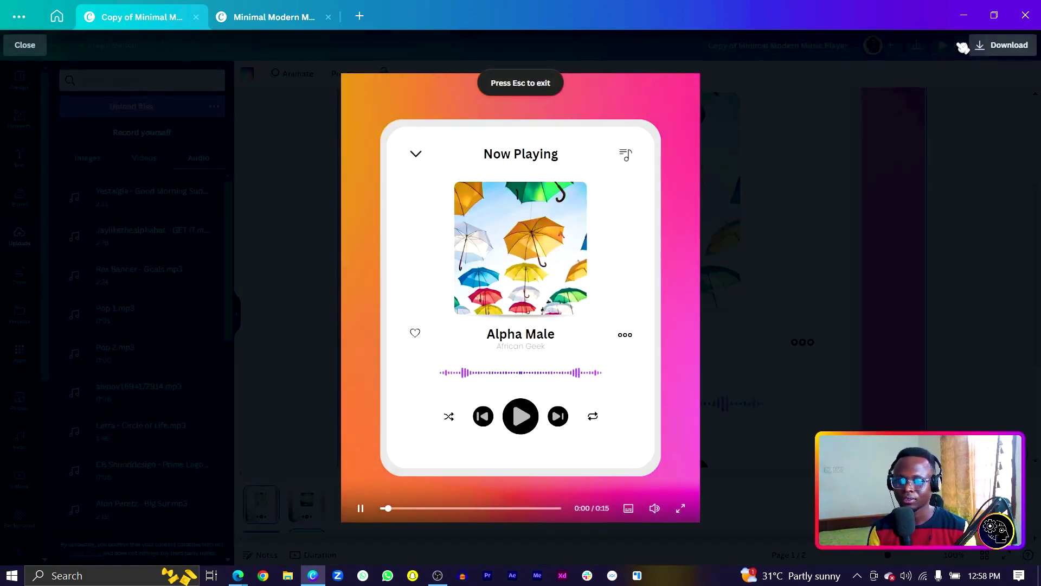